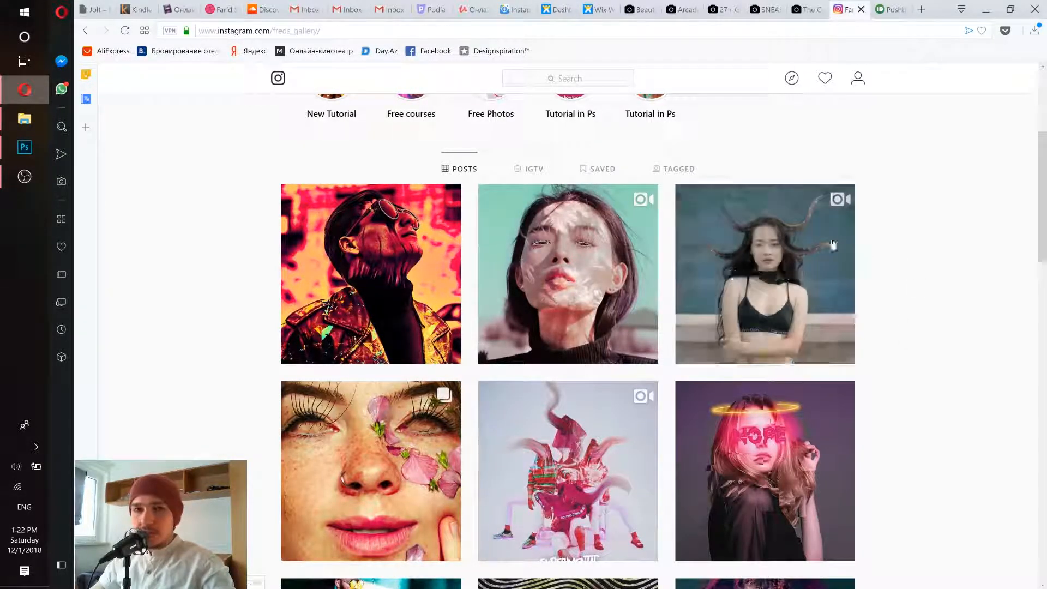
- Play the animated gallery post of the woman with horn-like hair strands, pause it and close the post
{"action": "left_click", "coordinate": [790, 303]}
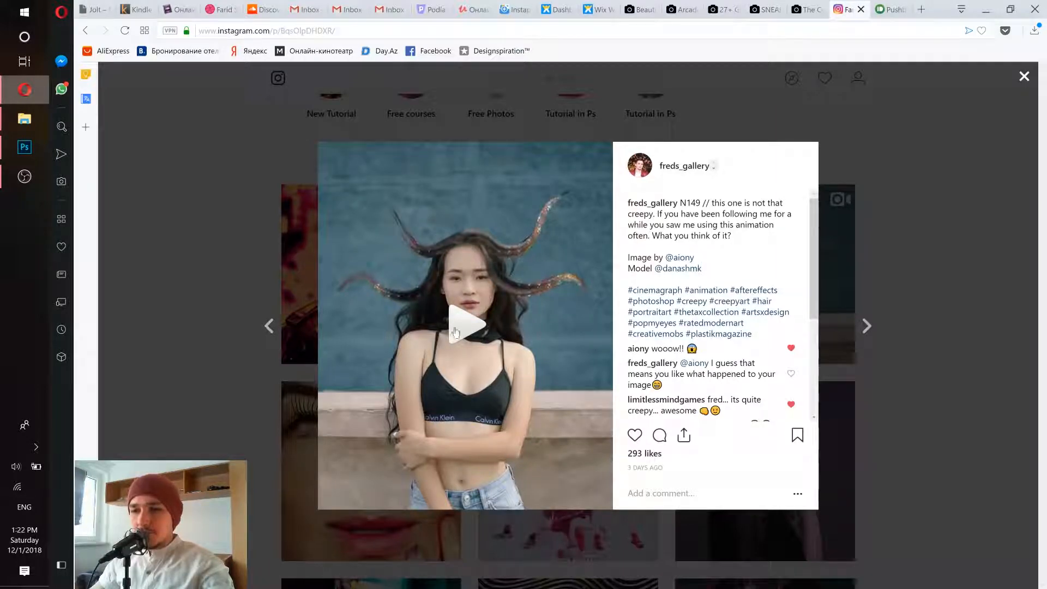
{"action": "left_click", "coordinate": [455, 332]}
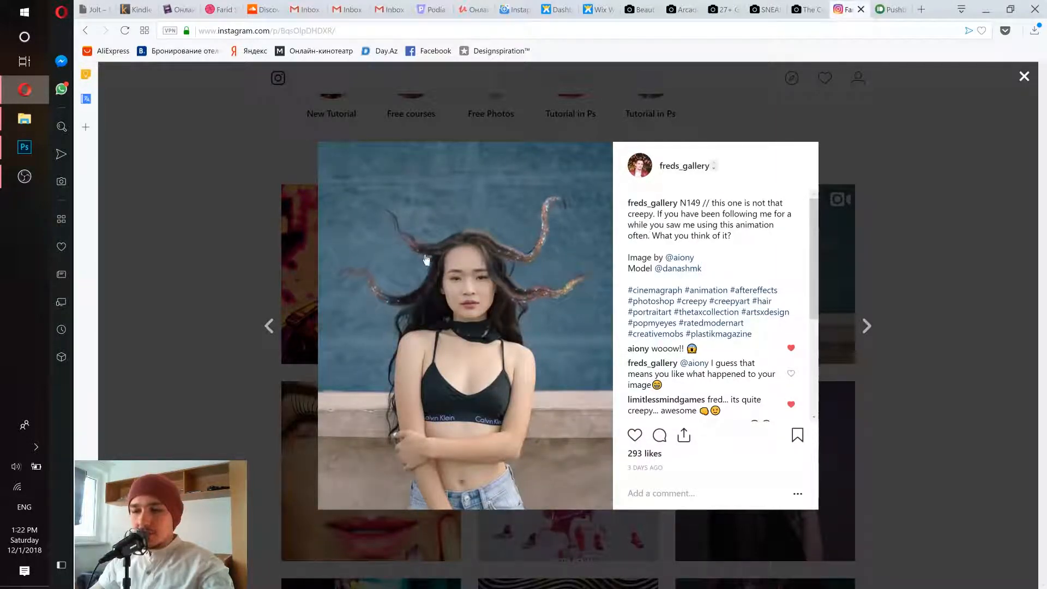
{"action": "left_click", "coordinate": [457, 333]}
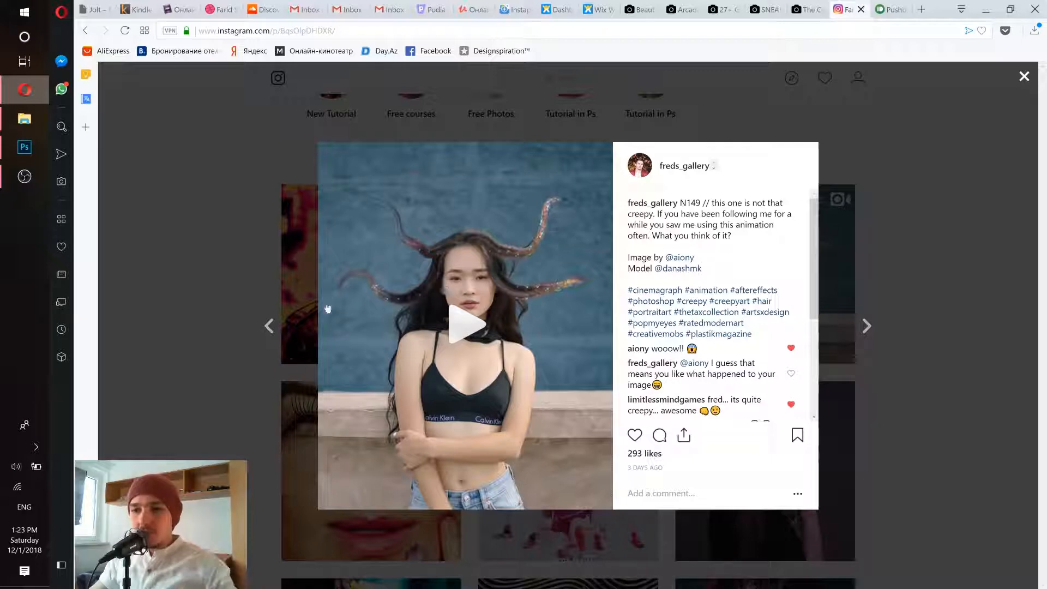
{"action": "left_click", "coordinate": [246, 273]}
- View the red-and-yellow sunglasses portrait, the "Experimental" group artwork and the short-haired woman's face artwork in the gallery
{"action": "left_click", "coordinate": [349, 259]}
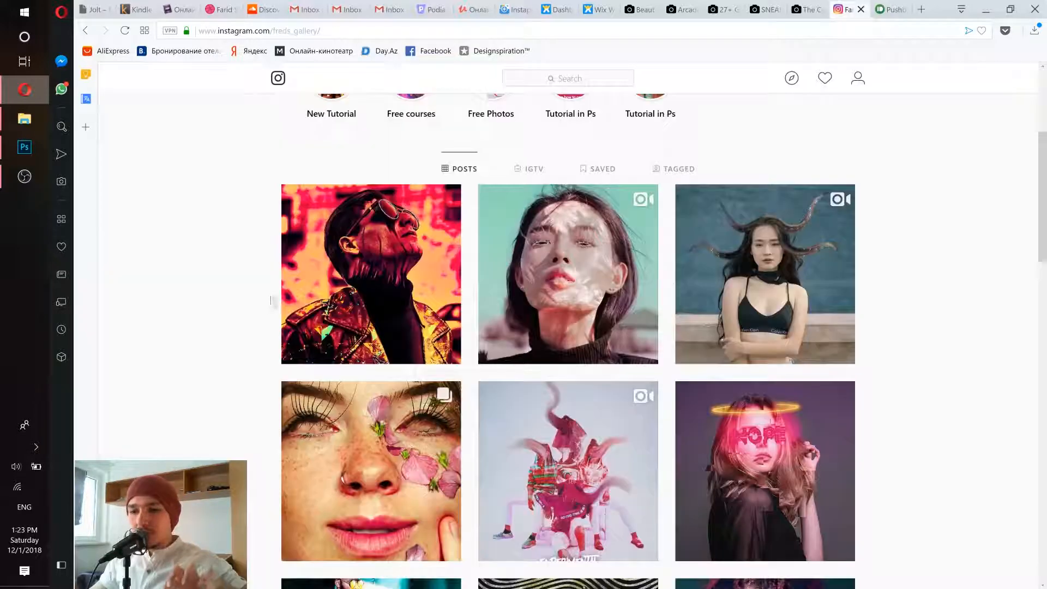
{"action": "left_click", "coordinate": [262, 292]}
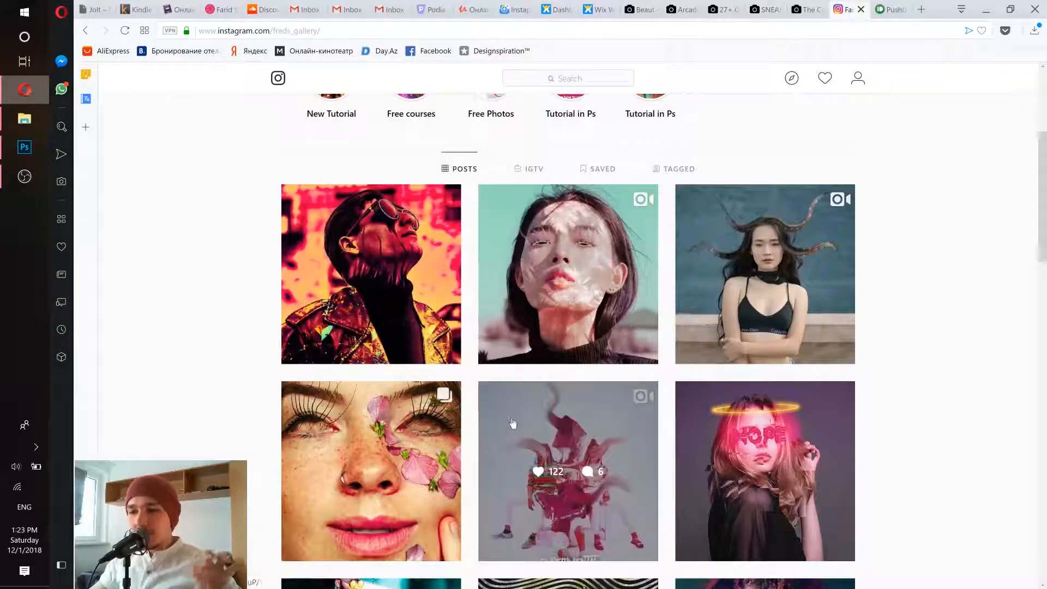
{"action": "left_click", "coordinate": [513, 423]}
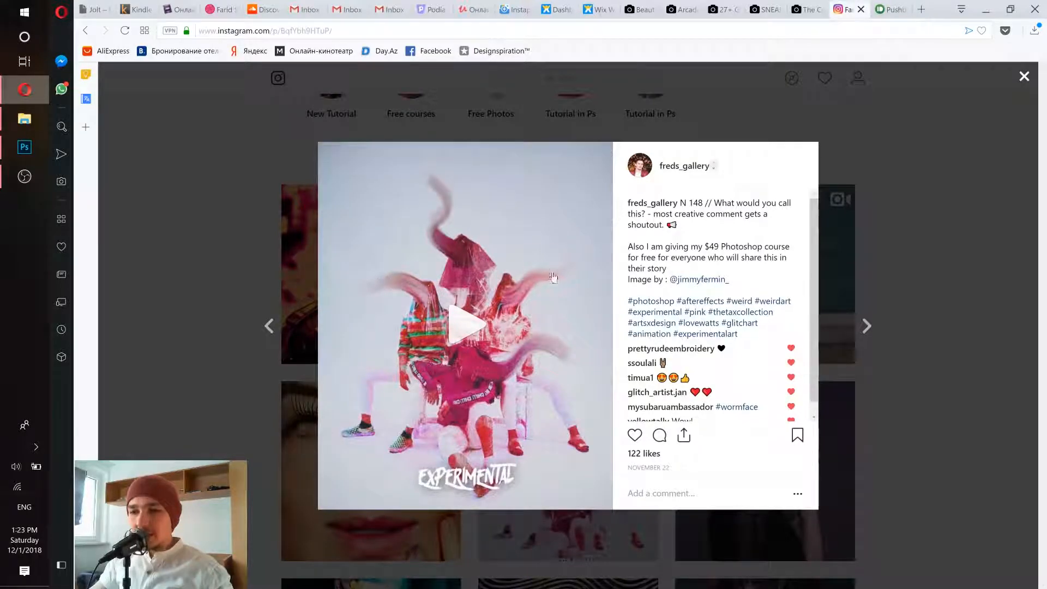
{"action": "left_click", "coordinate": [276, 301]}
{"action": "left_click", "coordinate": [535, 259]}
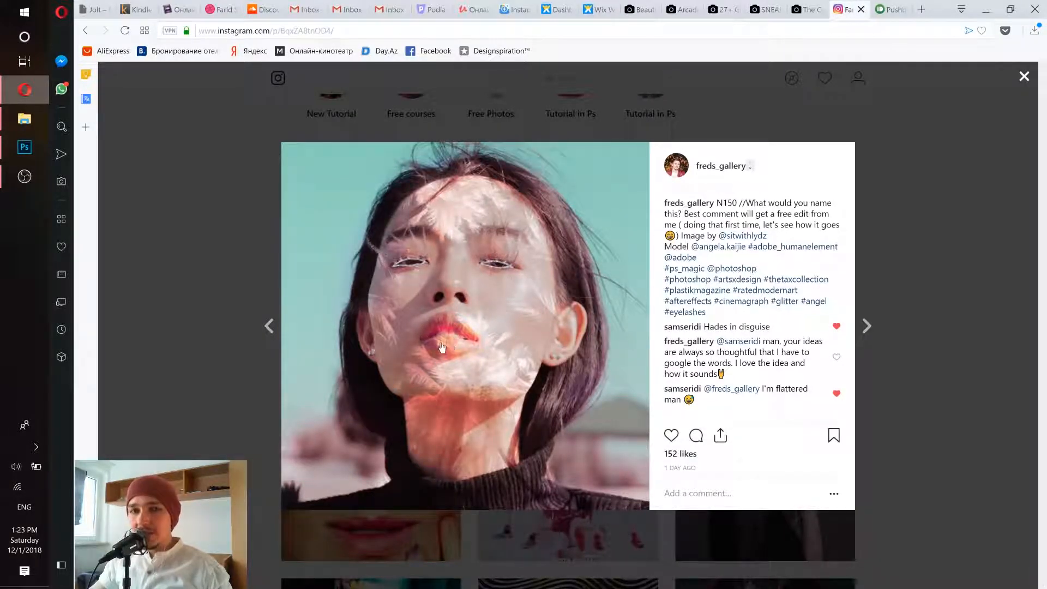
{"action": "left_click", "coordinate": [194, 238]}
- View the older posts of the glowing halo portrait and the patterned dripping red lips, and return to the newest posts
{"action": "scroll", "coordinate": [415, 278], "scroll_direction": "down", "scroll_amount": 9}
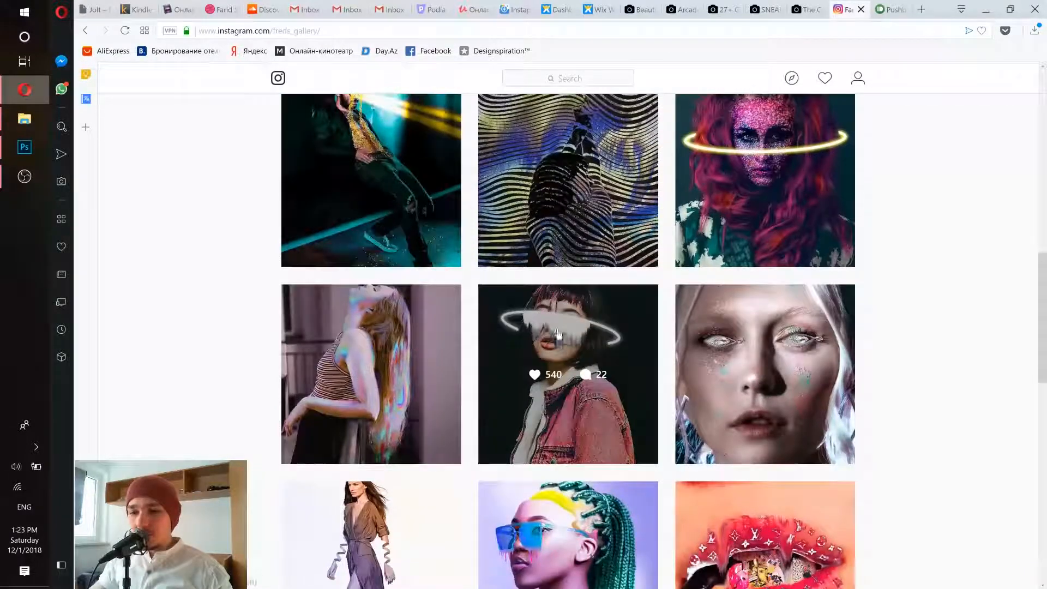
{"action": "left_click", "coordinate": [575, 350]}
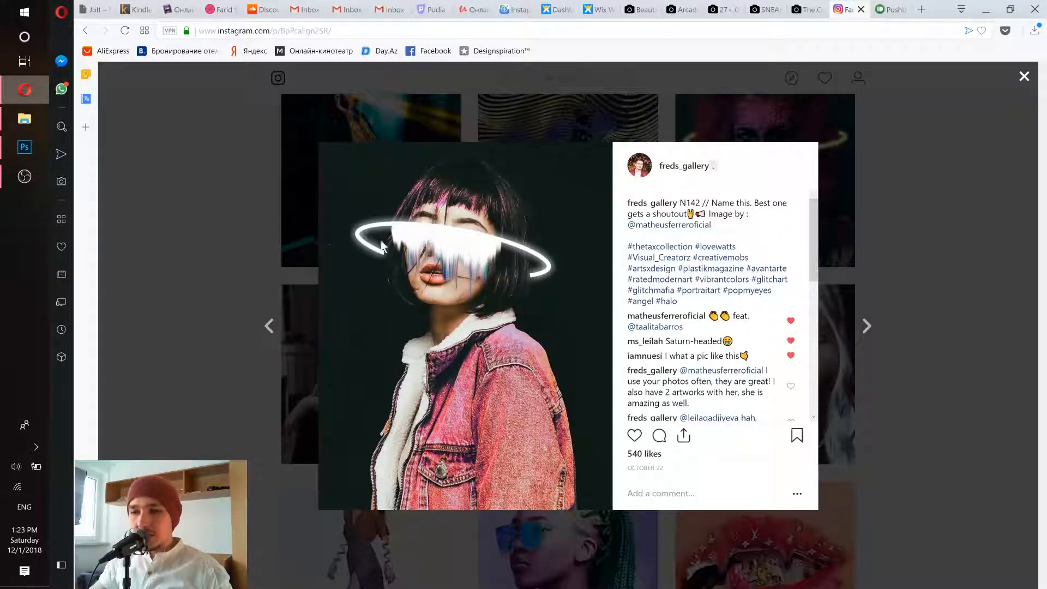
{"action": "left_click", "coordinate": [207, 211]}
{"action": "scroll", "coordinate": [499, 355], "scroll_direction": "down", "scroll_amount": 4}
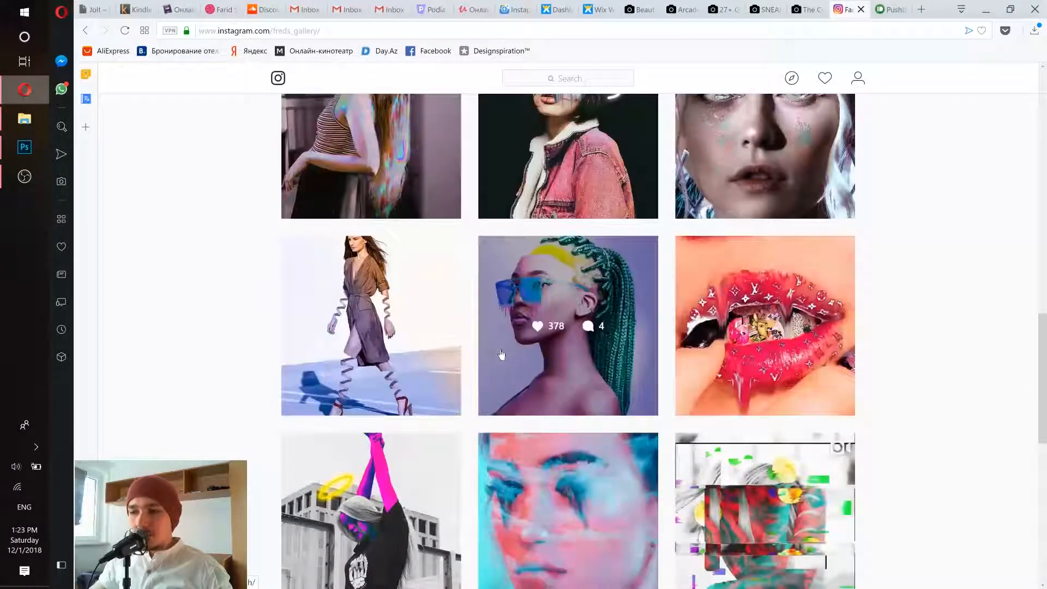
{"action": "left_click", "coordinate": [758, 388]}
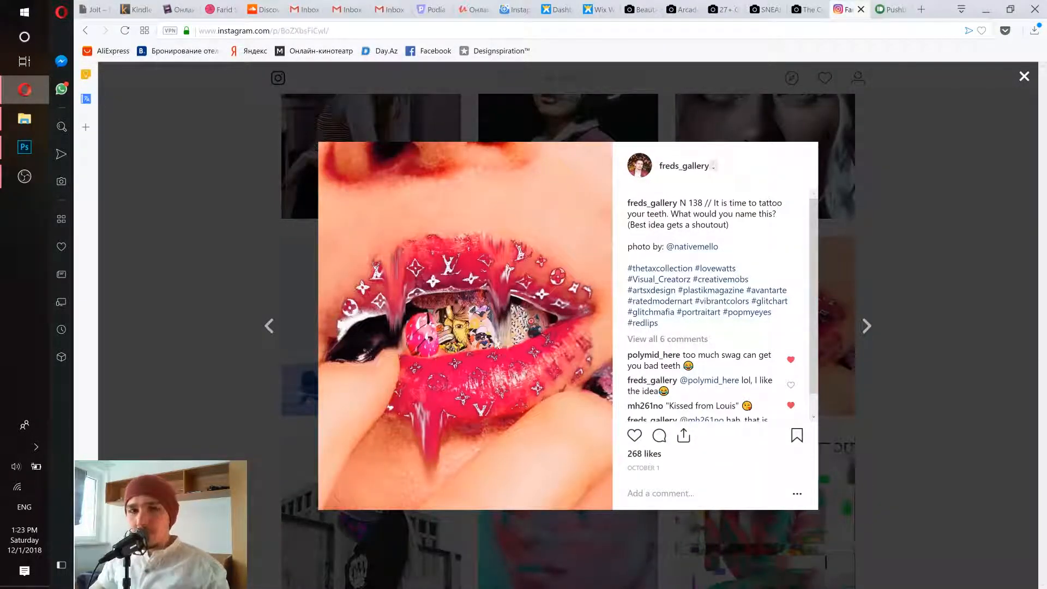
{"action": "left_click", "coordinate": [237, 247]}
{"action": "scroll", "coordinate": [534, 333], "scroll_direction": "up", "scroll_amount": 10}
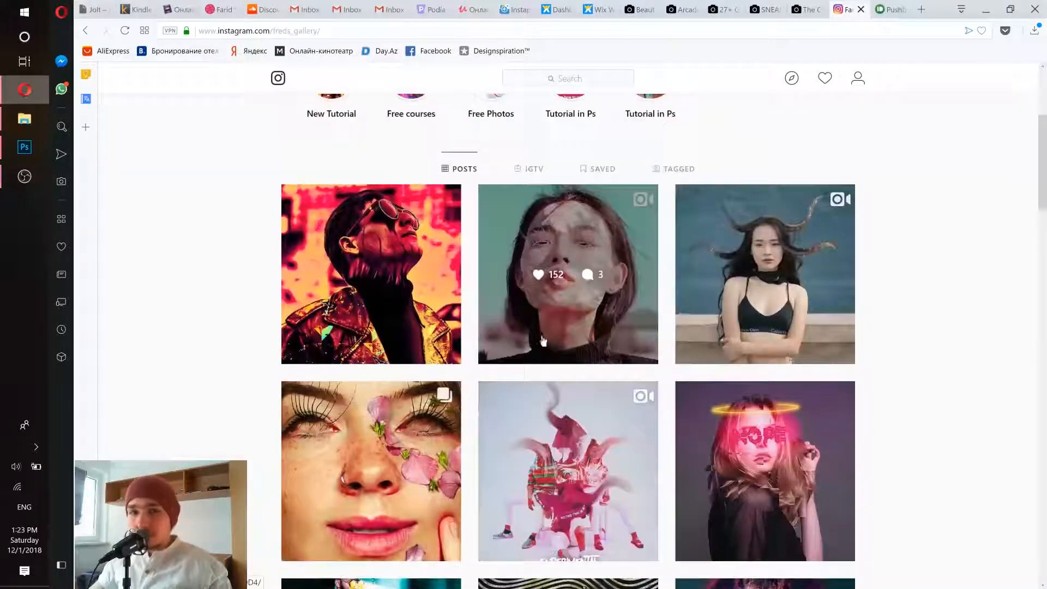
- Switch from the browser to File Explorer and open the folder 29 containing the source photo
{"action": "left_click", "coordinate": [986, 9]}
{"action": "left_click", "coordinate": [24, 118]}
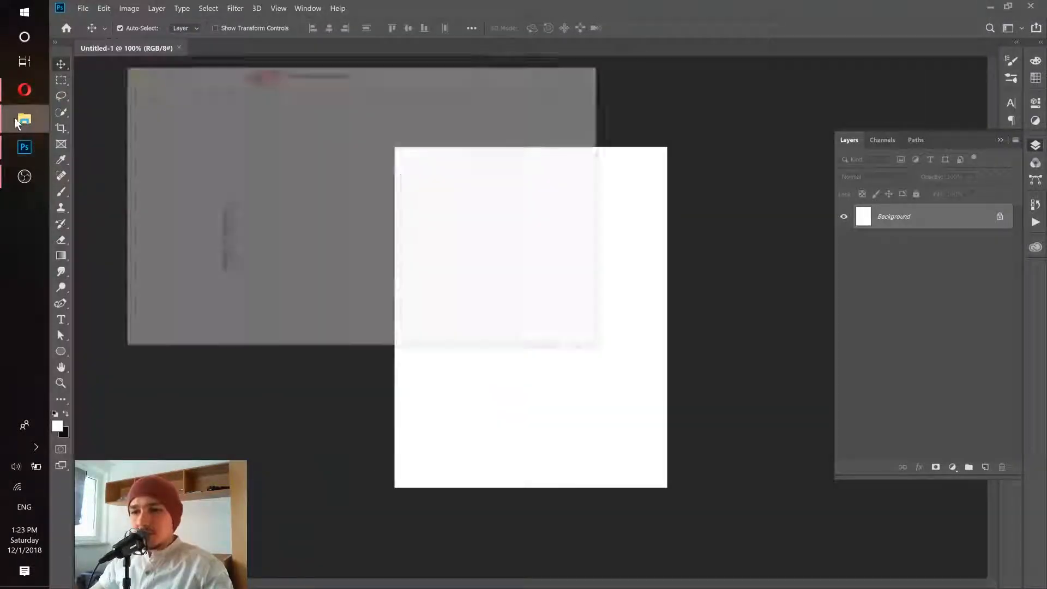
{"action": "scroll", "coordinate": [204, 278], "scroll_direction": "up", "scroll_amount": 1}
{"action": "scroll", "coordinate": [204, 278], "scroll_direction": "down", "scroll_amount": 4}
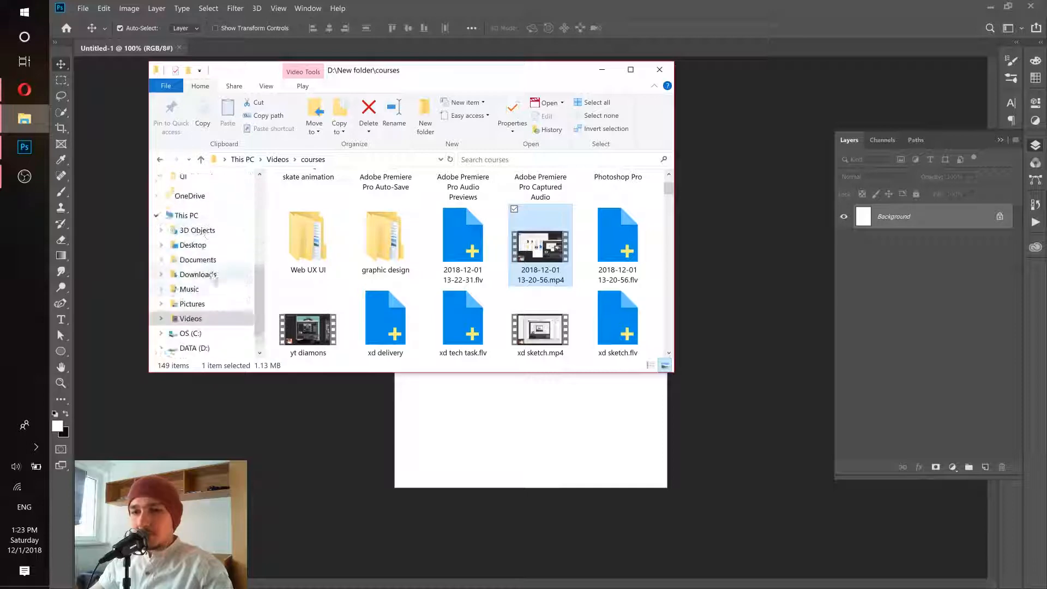
{"action": "left_click", "coordinate": [199, 260]}
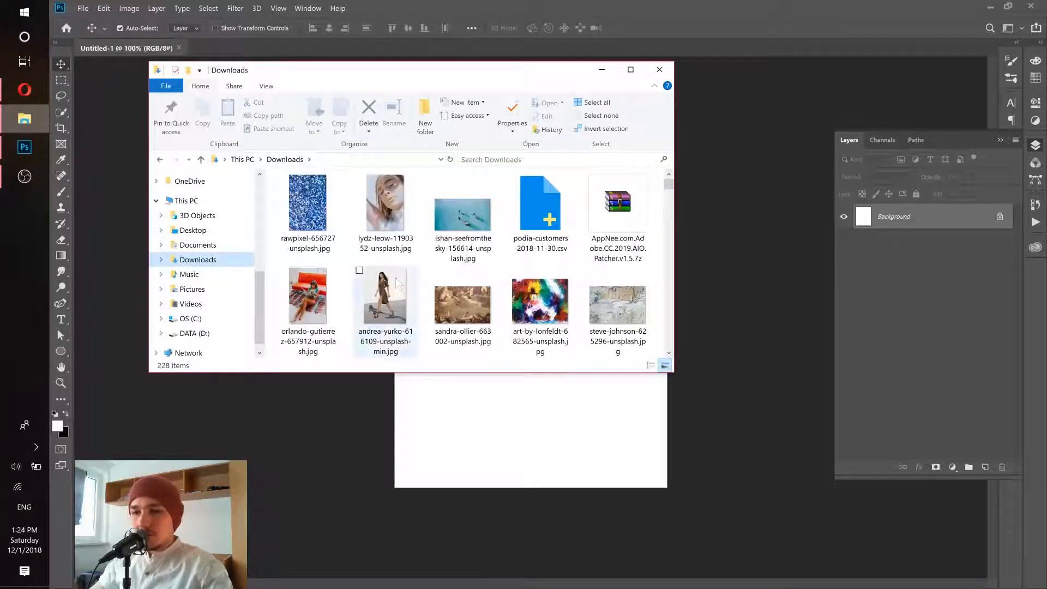
{"action": "scroll", "coordinate": [210, 251], "scroll_direction": "up", "scroll_amount": 4}
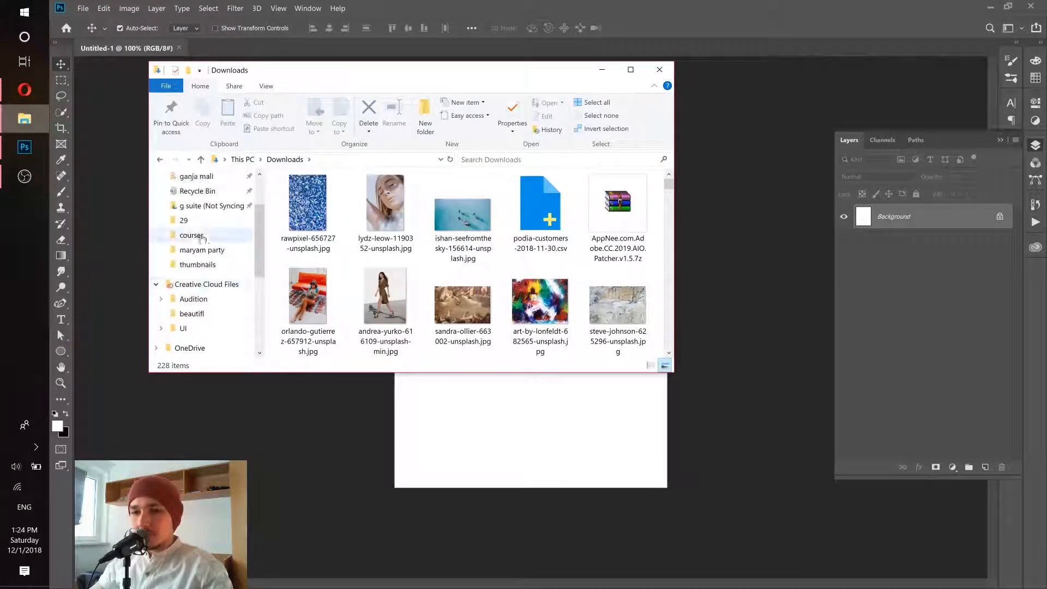
{"action": "left_click", "coordinate": [196, 221]}
- Place the photo aiony-haust-1174431-unsplash into the Untitled-1 document in Photoshop and scale it to 6.18% so it fills the canvas
{"action": "left_click_drag", "start_coordinate": [462, 208], "coordinate": [510, 417]}
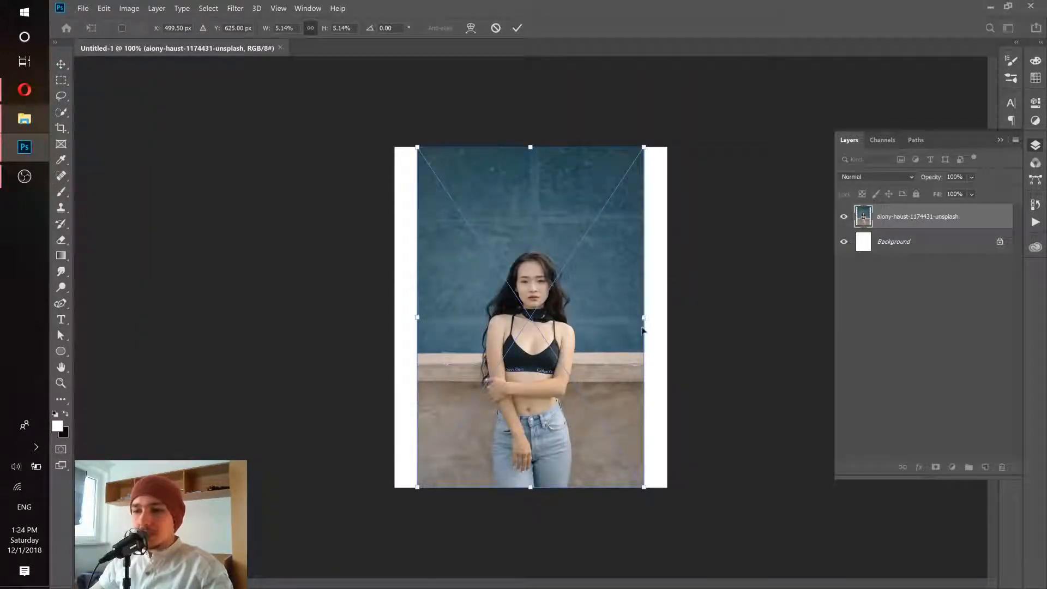
{"action": "left_click_drag", "start_coordinate": [644, 317], "coordinate": [666, 319]}
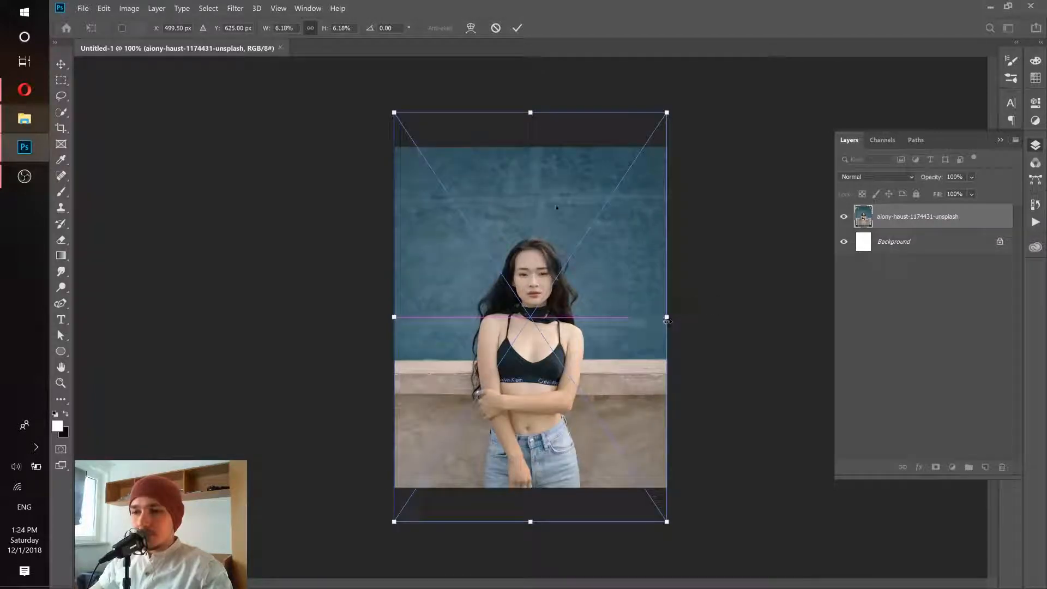
{"action": "key", "text": "Return"}
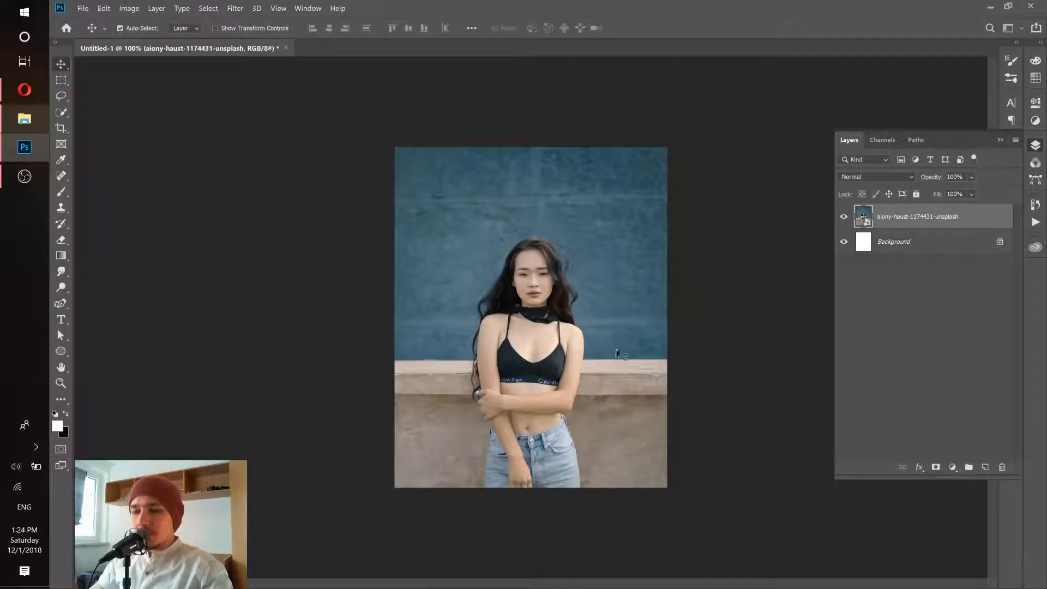
- Switch to the browser, examine the horn-shaped hair in the reference post, and return to Photoshop
{"action": "scroll", "coordinate": [538, 261], "scroll_direction": "up", "scroll_amount": 6}
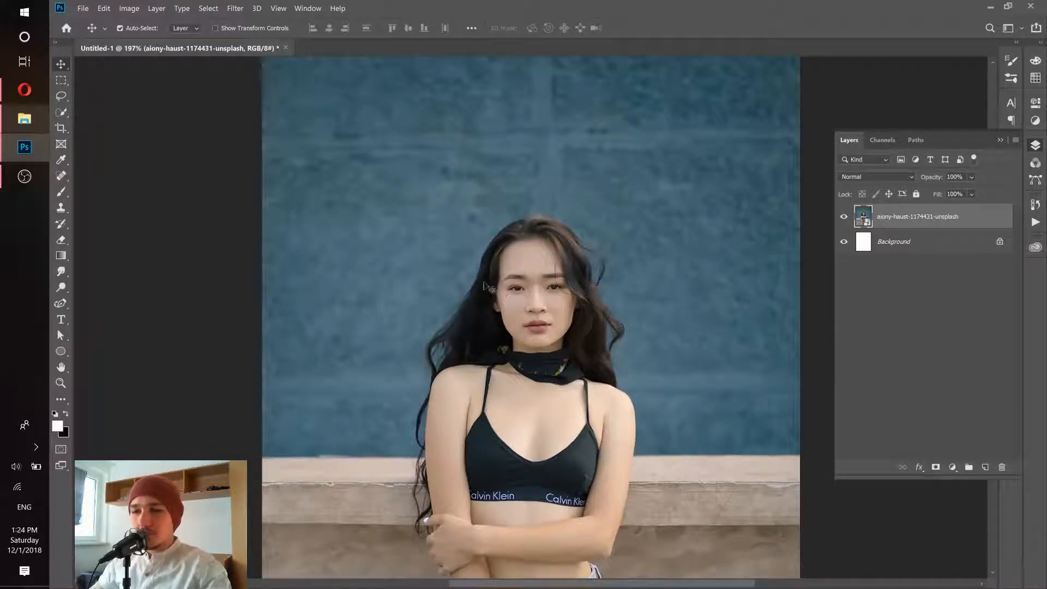
{"action": "key", "text": "alt+Tab"}
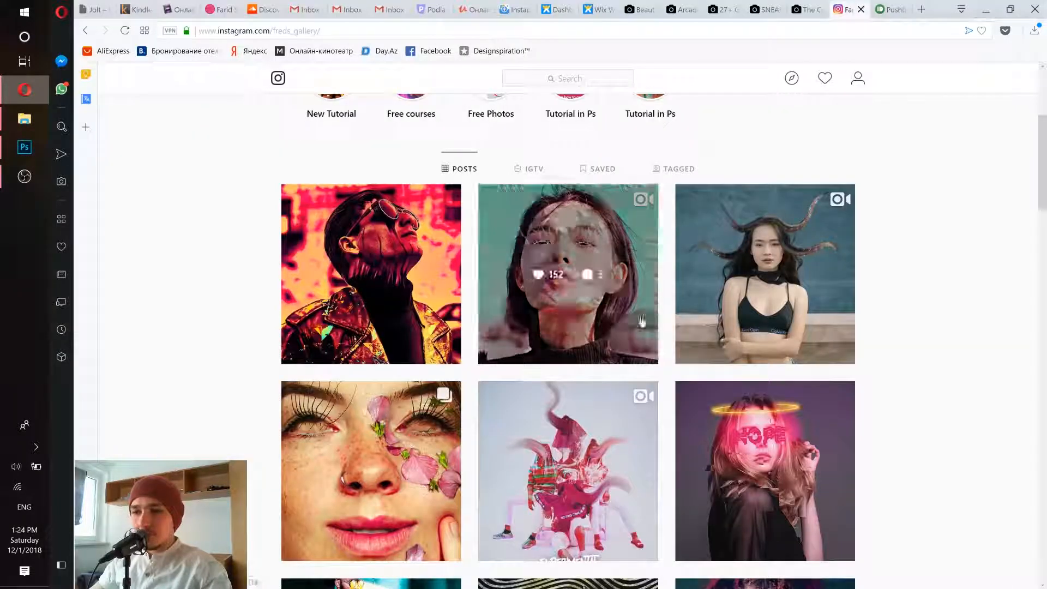
{"action": "left_click", "coordinate": [764, 232]}
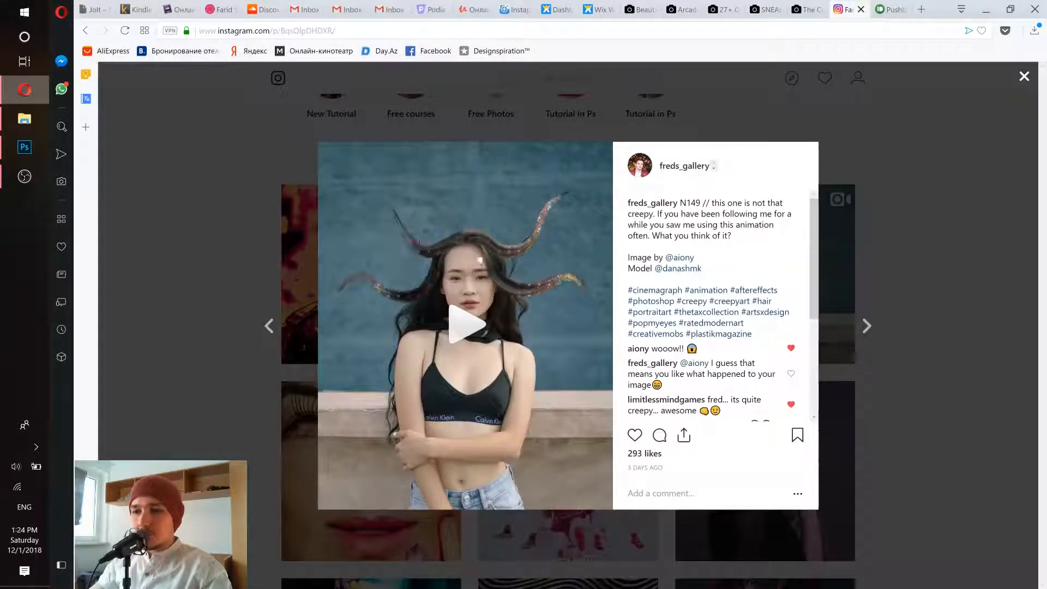
{"action": "left_click", "coordinate": [168, 245]}
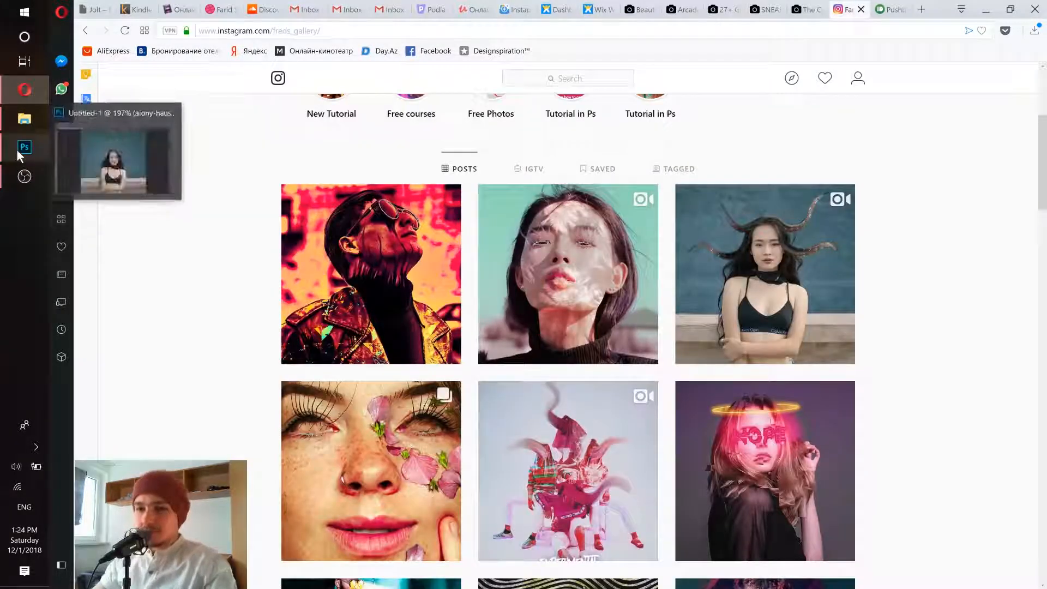
{"action": "left_click", "coordinate": [19, 150]}
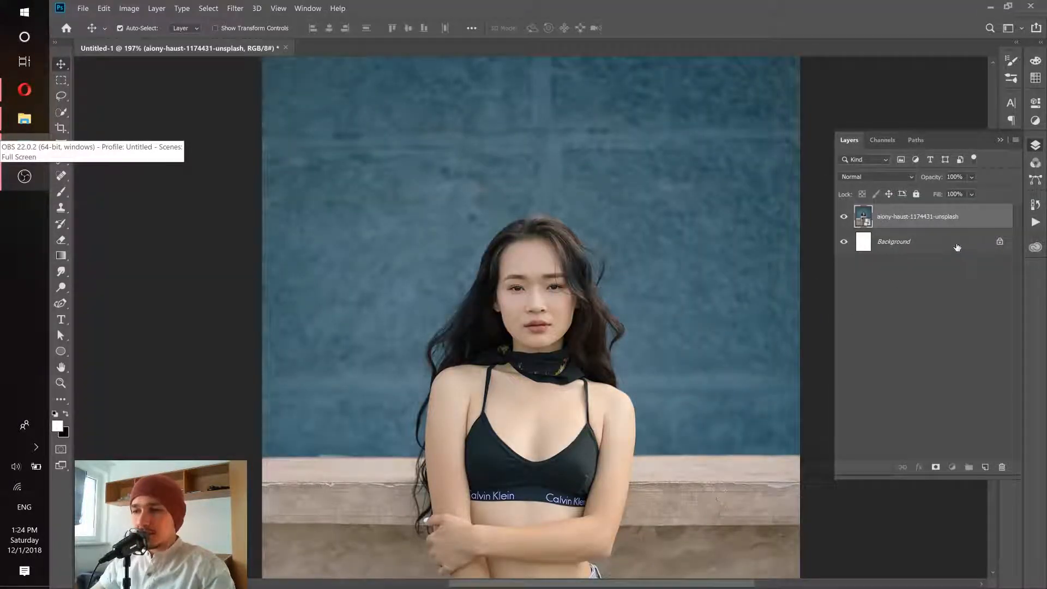
- Delete the white Background layer and add a new empty layer above the photo
{"action": "left_click_drag", "start_coordinate": [969, 253], "coordinate": [1004, 467]}
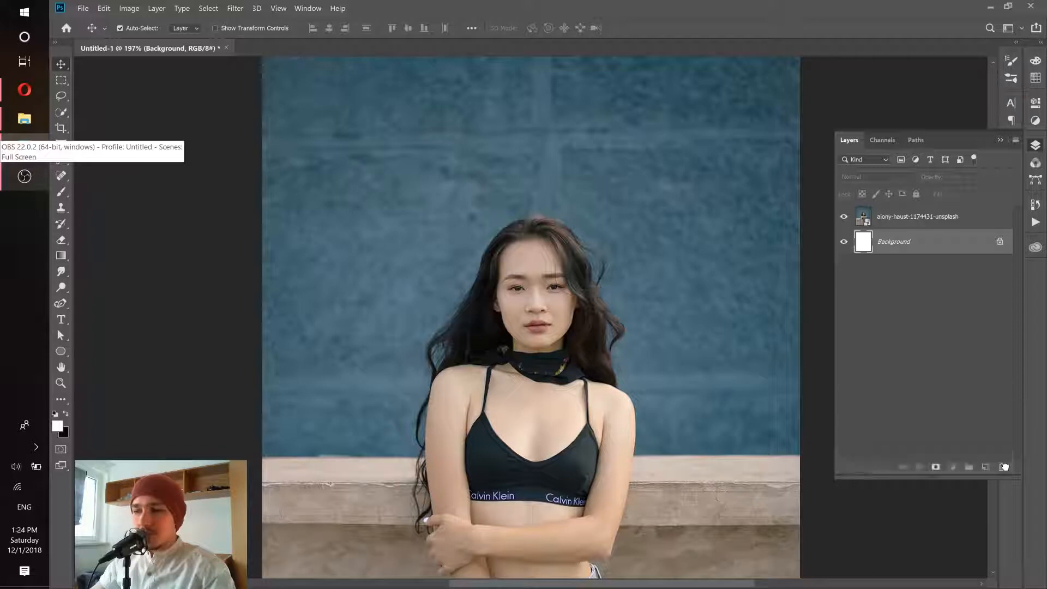
{"action": "right_click", "coordinate": [916, 355]}
{"action": "left_click", "coordinate": [942, 262]}
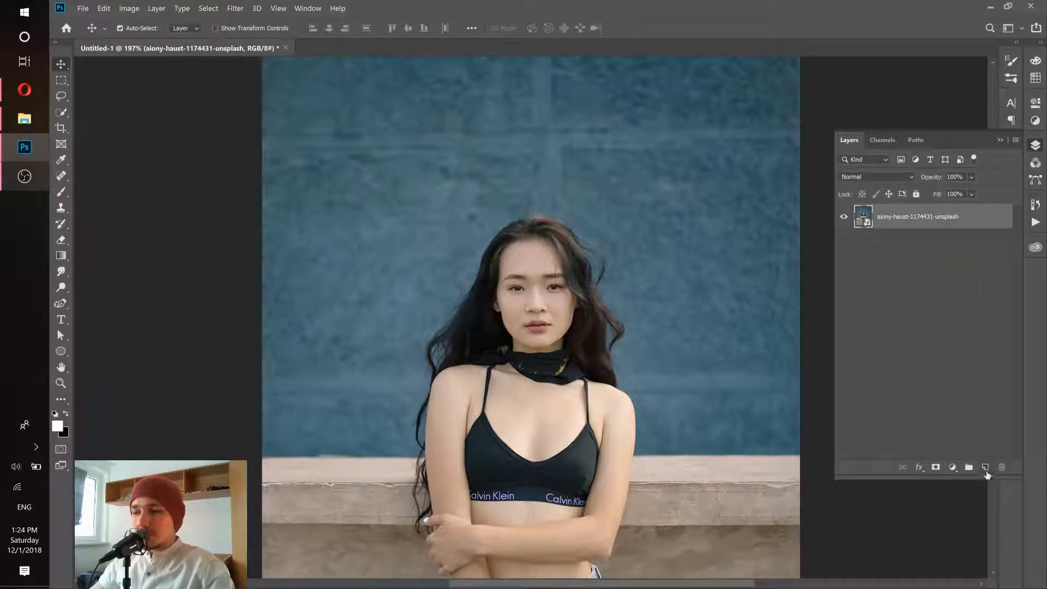
{"action": "left_click", "coordinate": [986, 469]}
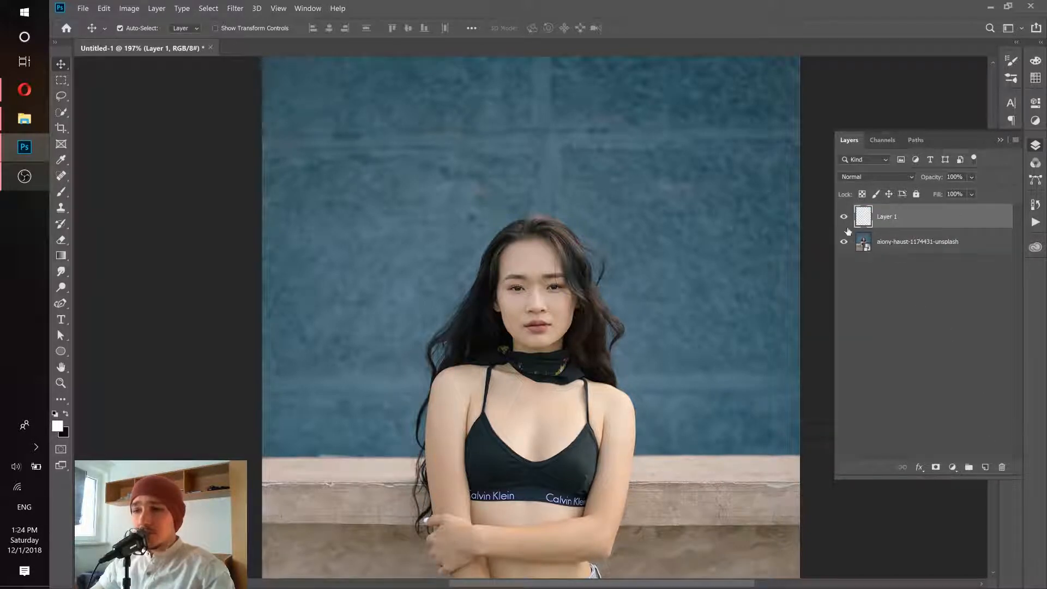
- Select the Smudge tool with 74% strength and Sample All Layers enabled
{"action": "left_click", "coordinate": [60, 273]}
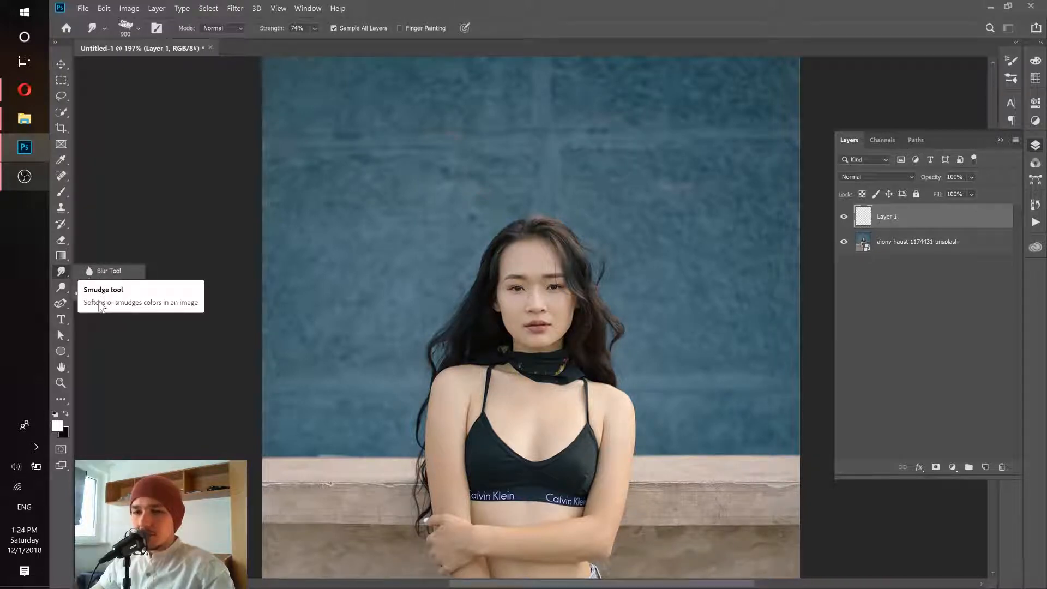
{"action": "left_click", "coordinate": [85, 299]}
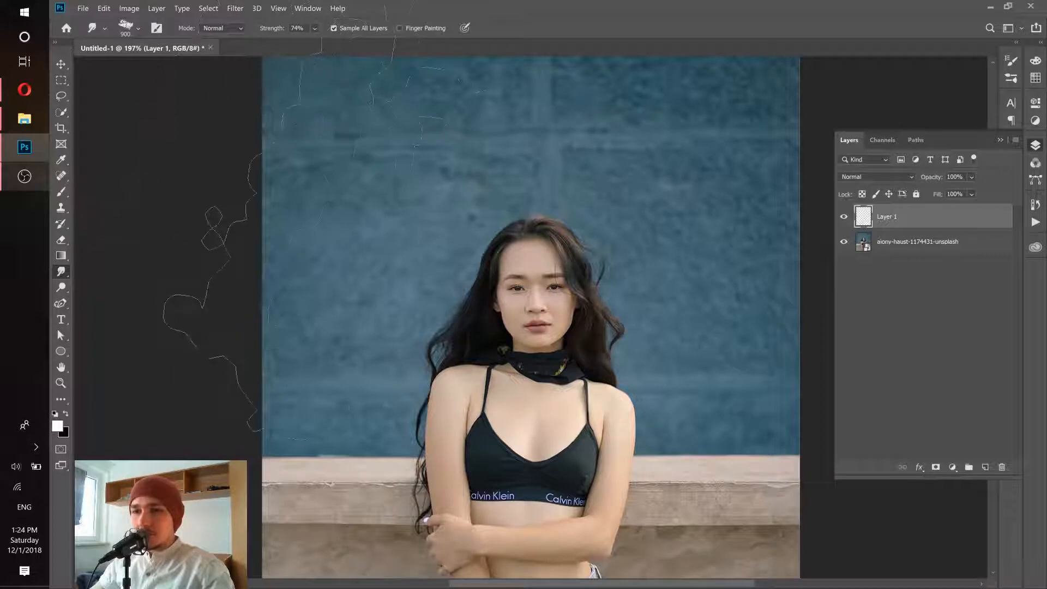
{"action": "left_click", "coordinate": [314, 29]}
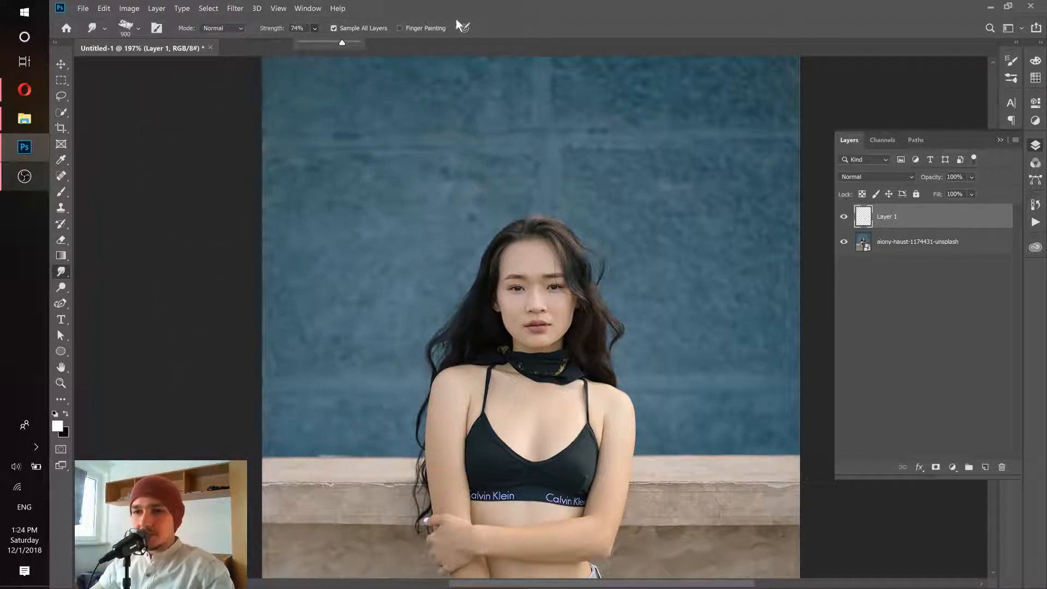
{"action": "left_click", "coordinate": [446, 3]}
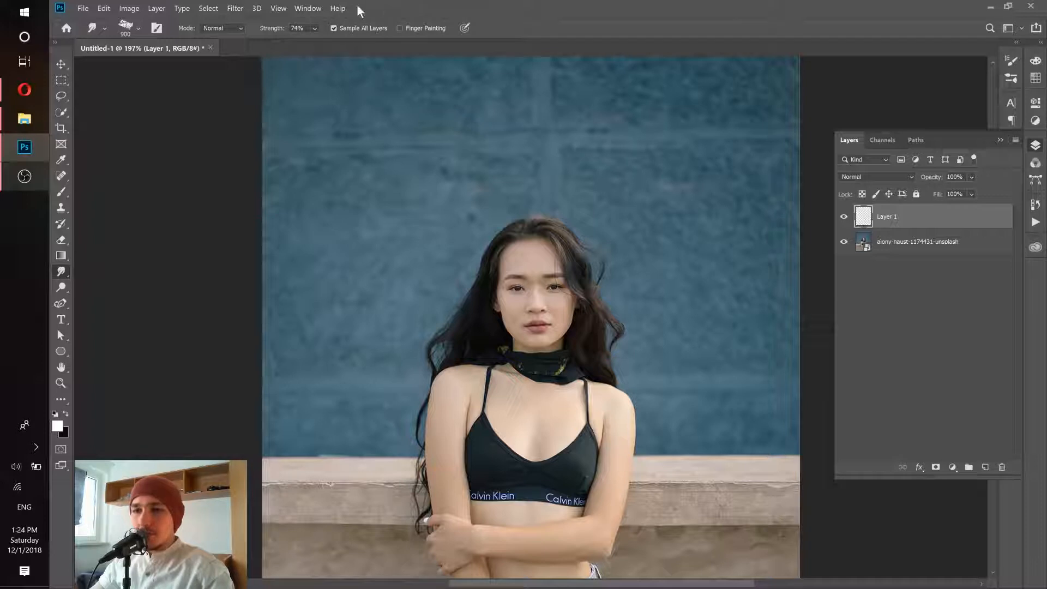
{"action": "left_click", "coordinate": [333, 28]}
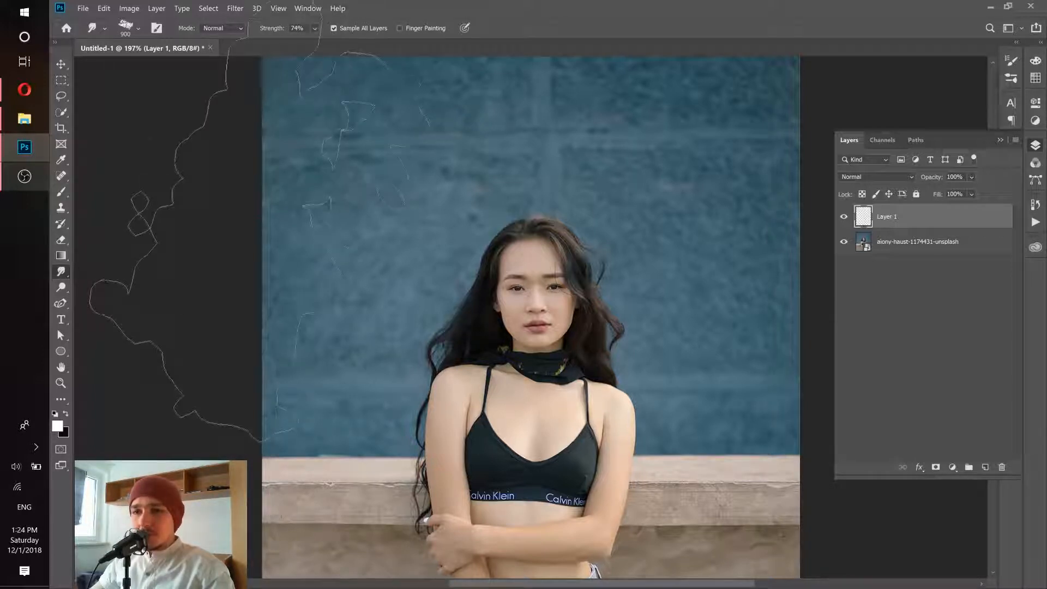
- Reduce the smudge brush size to 50 px and open the Brush Settings
{"action": "left_click", "coordinate": [138, 28]}
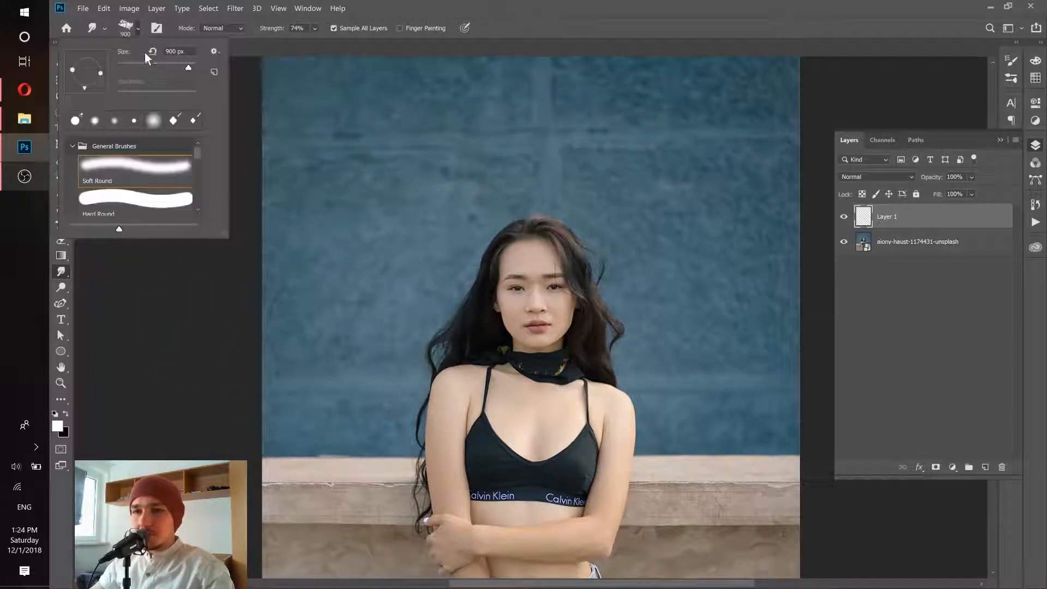
{"action": "left_click_drag", "start_coordinate": [151, 66], "coordinate": [136, 66]}
{"action": "left_click", "coordinate": [381, 2]}
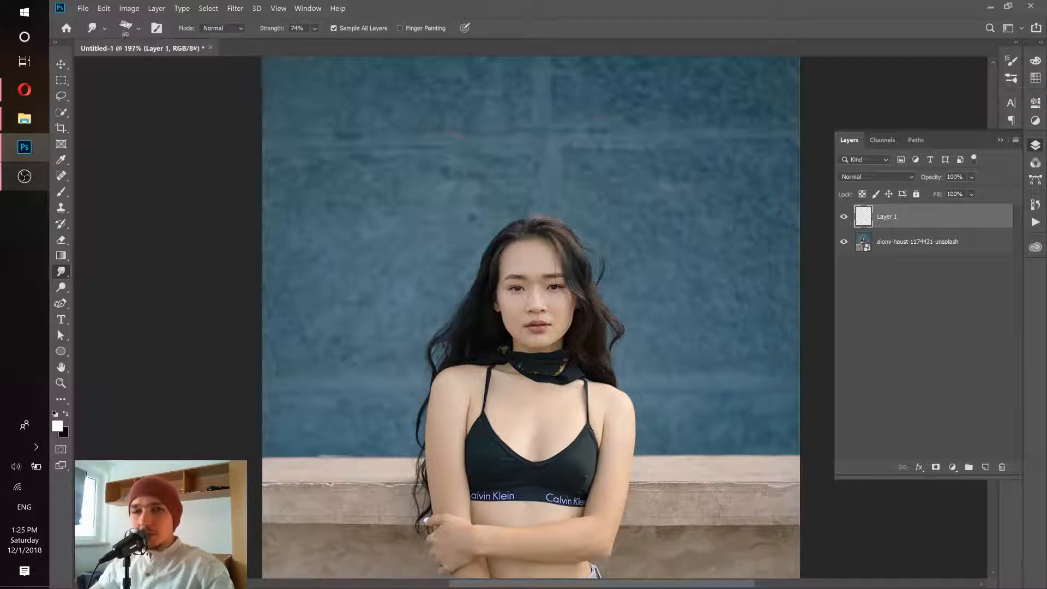
{"action": "left_click", "coordinate": [1012, 61]}
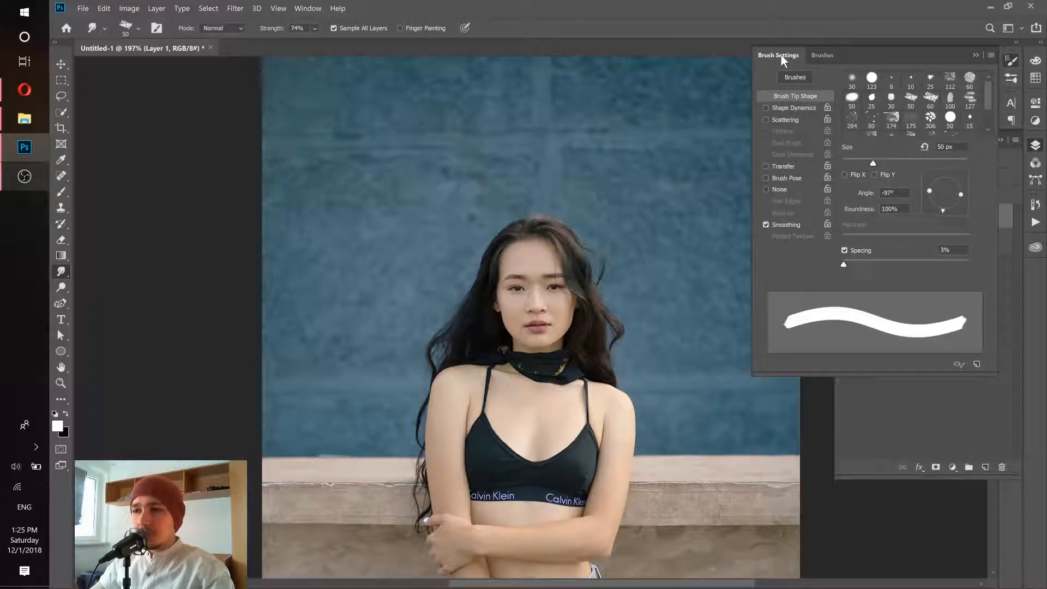
- Choose the flat 50 px bristle tip angled at 14° for the Smudge tool and collapse the Brush Settings
{"action": "left_click", "coordinate": [307, 8]}
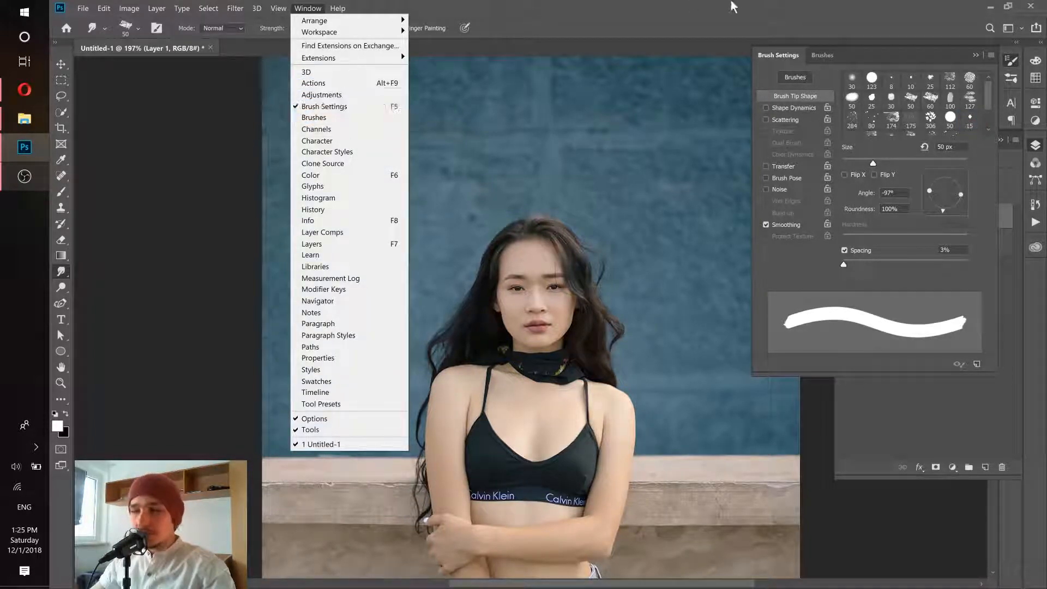
{"action": "left_click", "coordinate": [882, 58]}
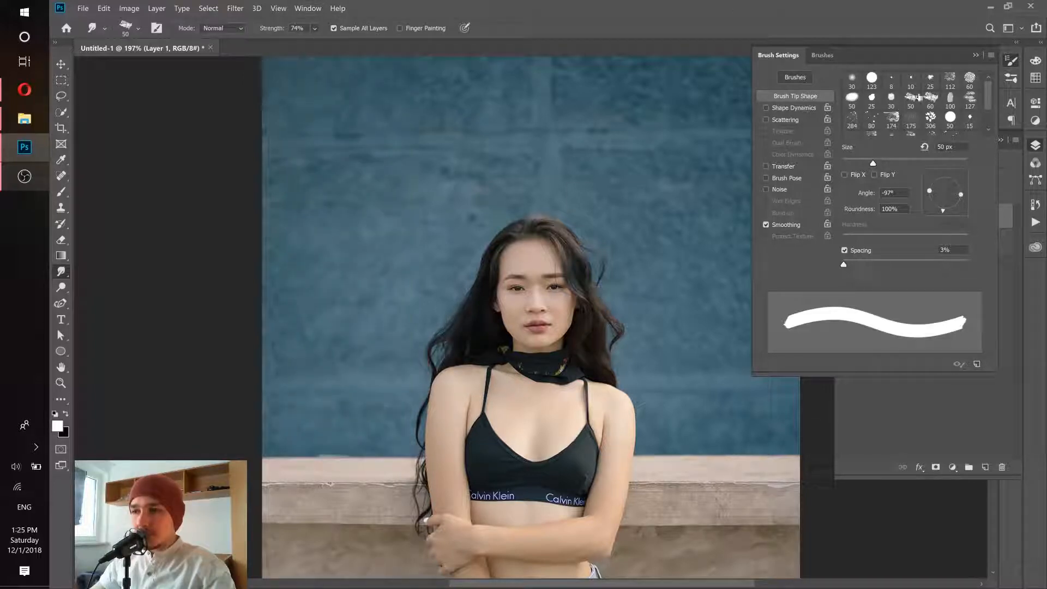
{"action": "left_click", "coordinate": [909, 102]}
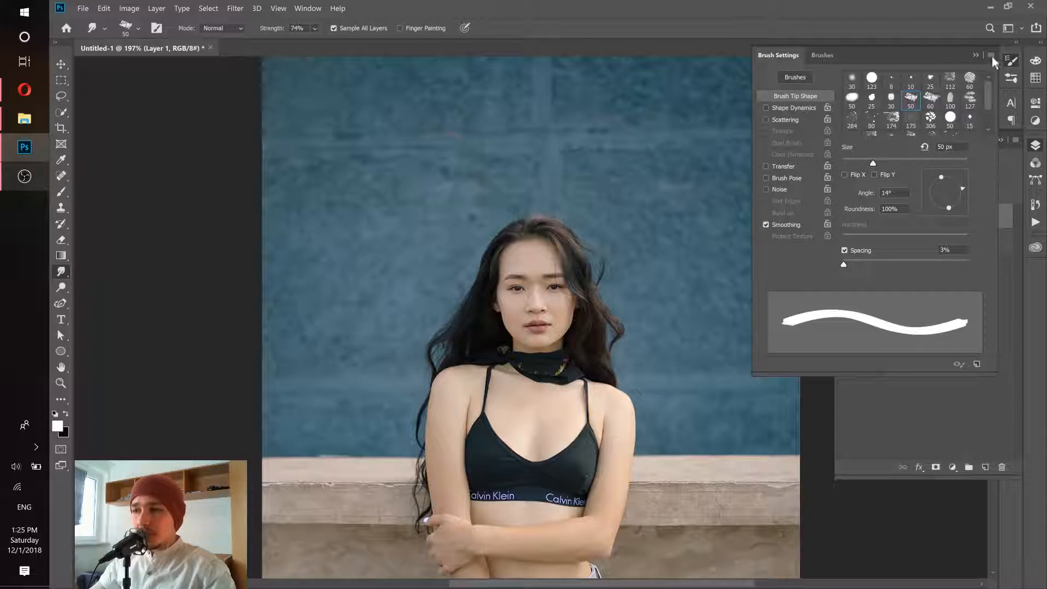
{"action": "left_click", "coordinate": [976, 55]}
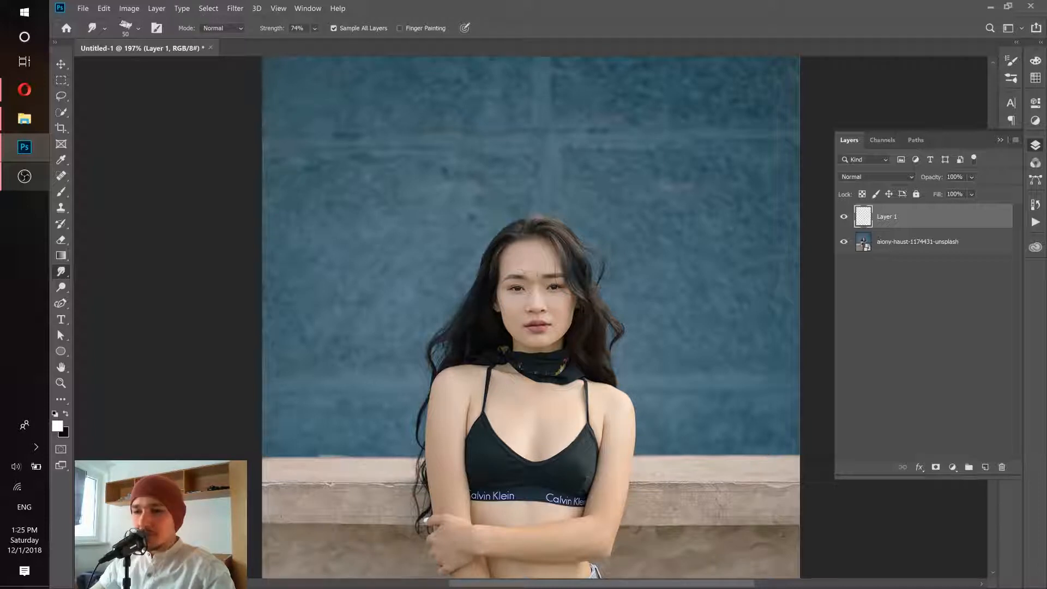
- Smudge hair strands outward on both sides of the head and pull both shoulders out into points on Layer 1
{"action": "left_click_drag", "start_coordinate": [578, 267], "coordinate": [651, 252]}
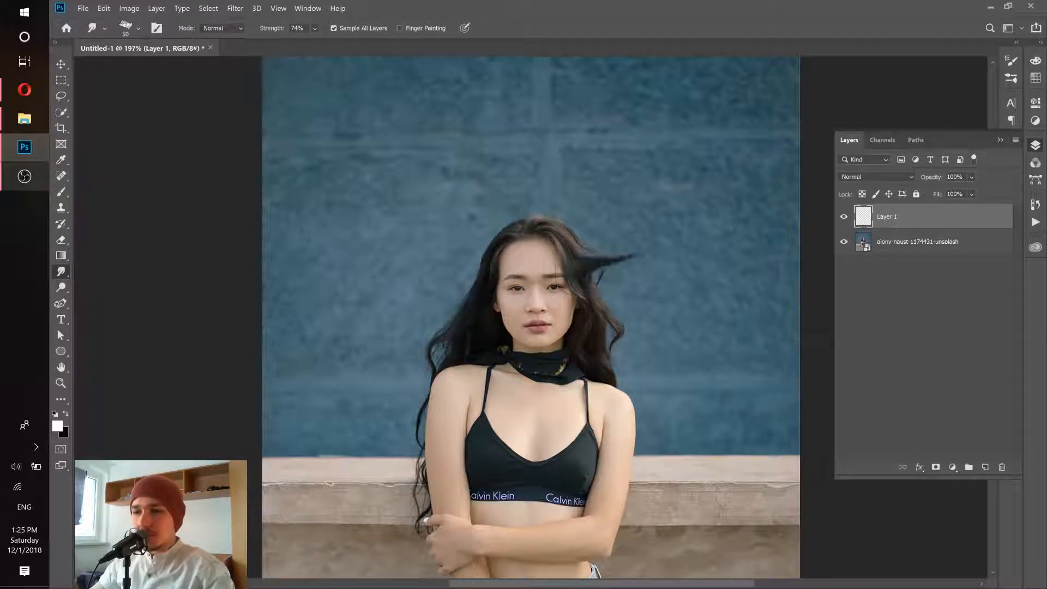
{"action": "left_click_drag", "start_coordinate": [486, 278], "coordinate": [448, 265]}
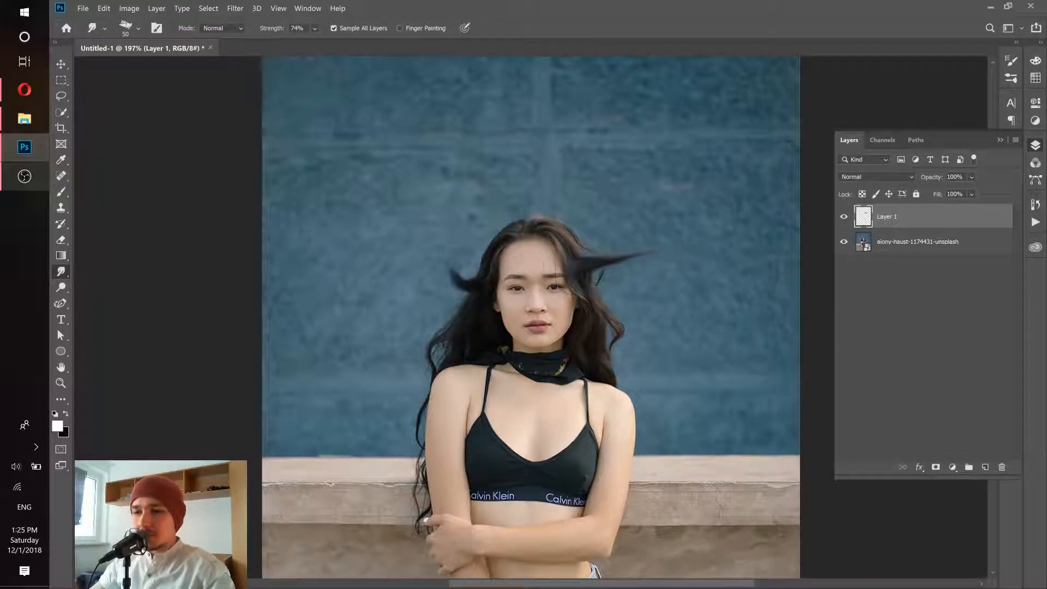
{"action": "left_click_drag", "start_coordinate": [453, 335], "coordinate": [403, 315]}
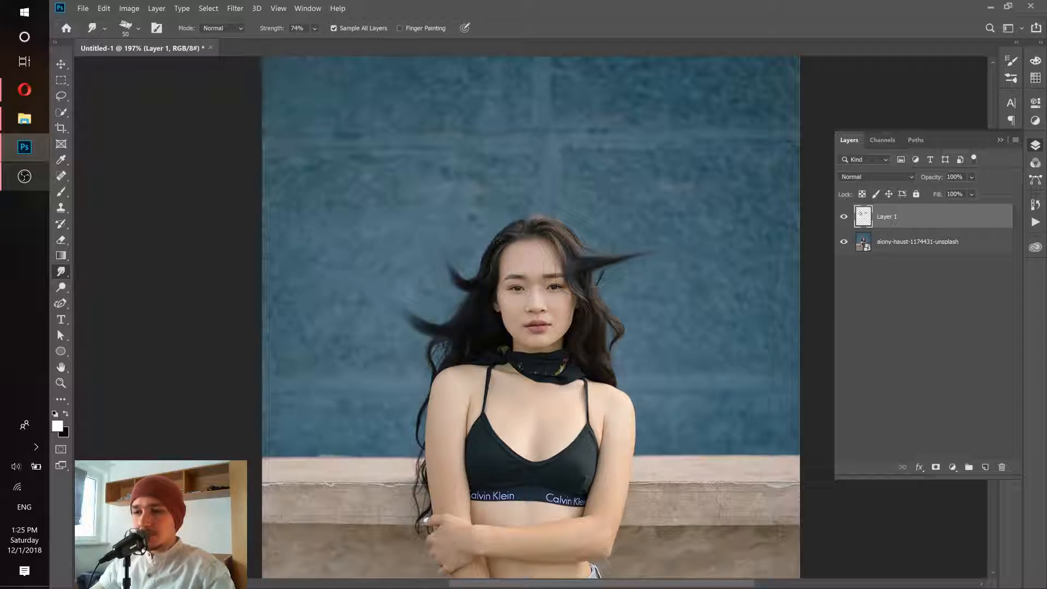
{"action": "left_click_drag", "start_coordinate": [521, 231], "coordinate": [475, 210]}
{"action": "left_click_drag", "start_coordinate": [556, 243], "coordinate": [608, 232]}
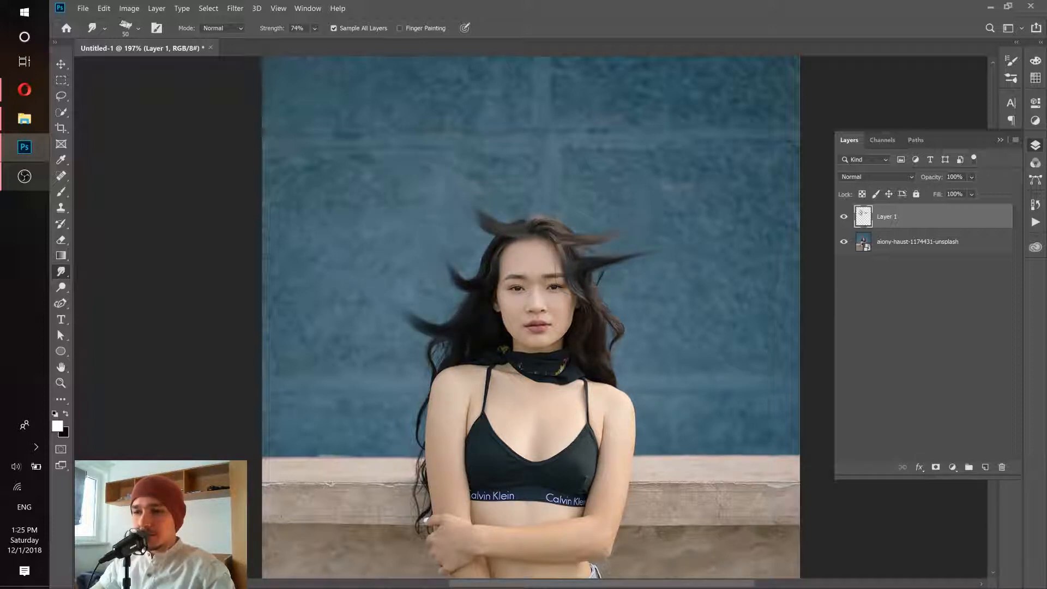
{"action": "left_click_drag", "start_coordinate": [585, 316], "coordinate": [660, 322]}
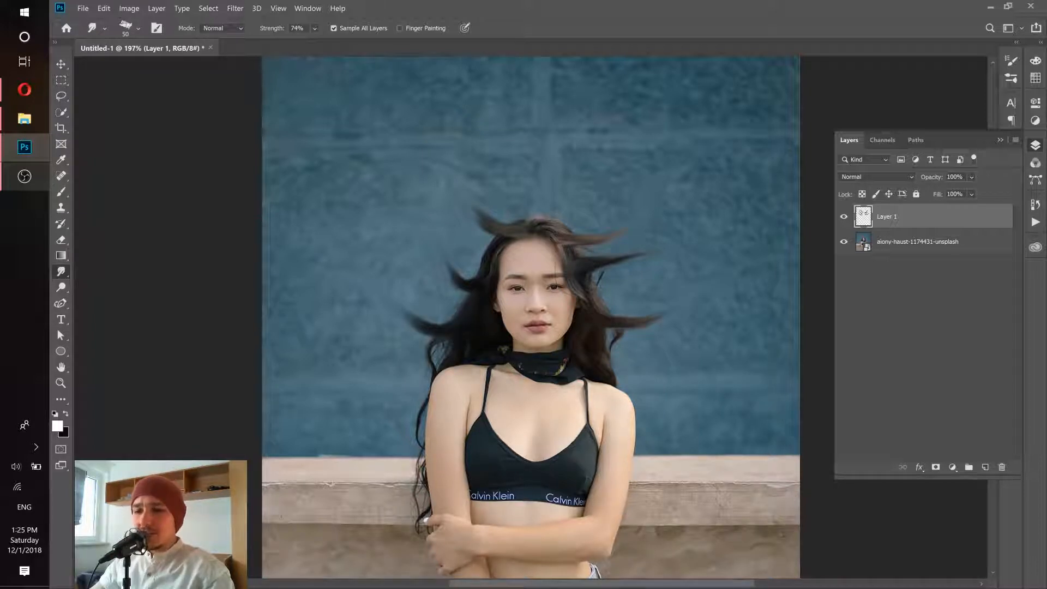
{"action": "left_click_drag", "start_coordinate": [439, 408], "coordinate": [381, 425]}
{"action": "left_click_drag", "start_coordinate": [633, 417], "coordinate": [680, 436]}
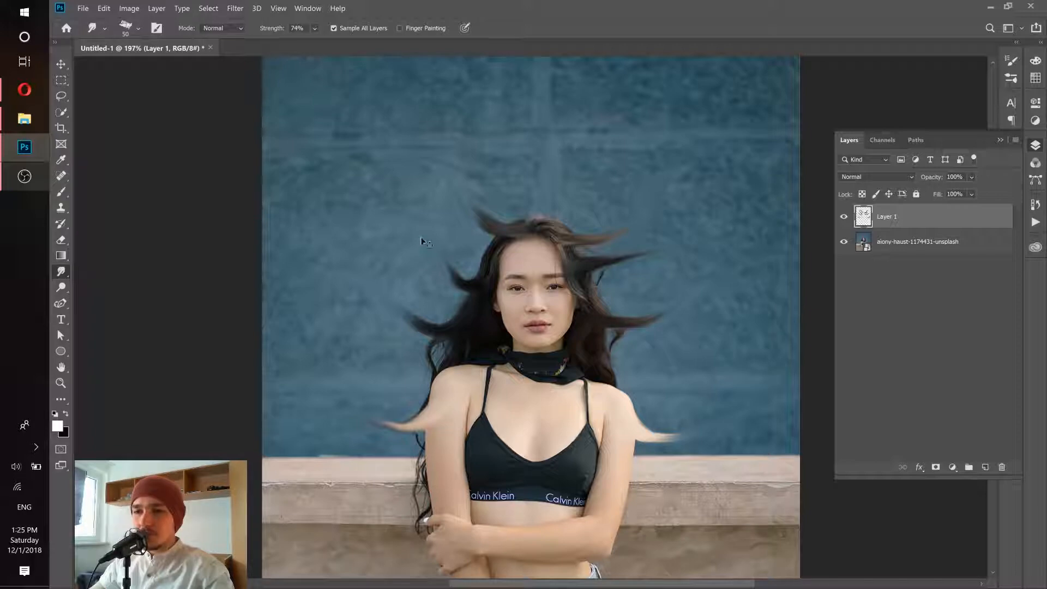
- Hide the photo layer to examine the smudged strokes on their own, and show it again
{"action": "left_click_drag", "start_coordinate": [421, 240], "coordinate": [443, 253]}
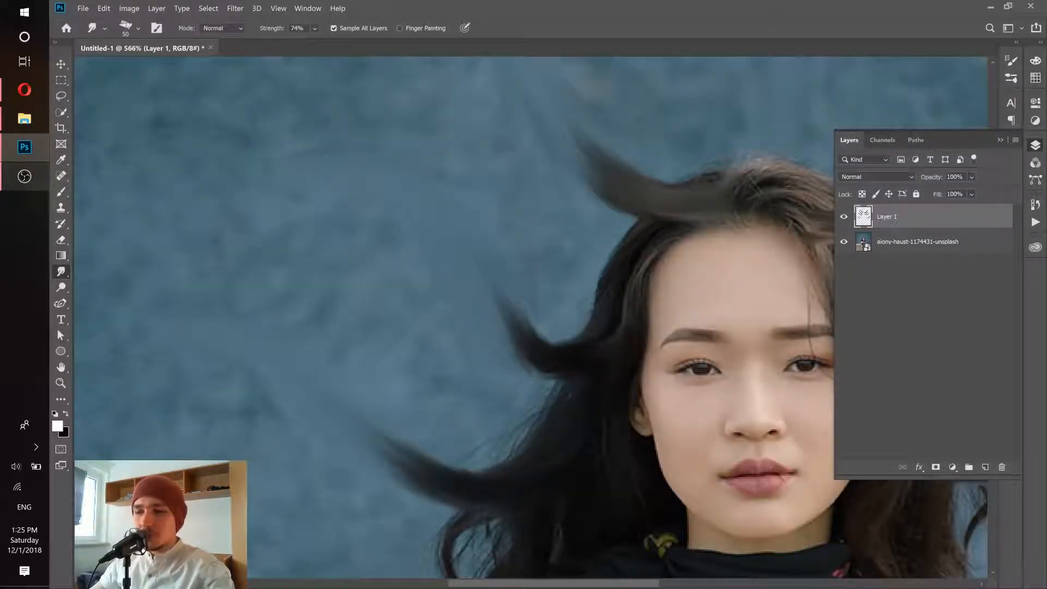
{"action": "left_click", "coordinate": [929, 247]}
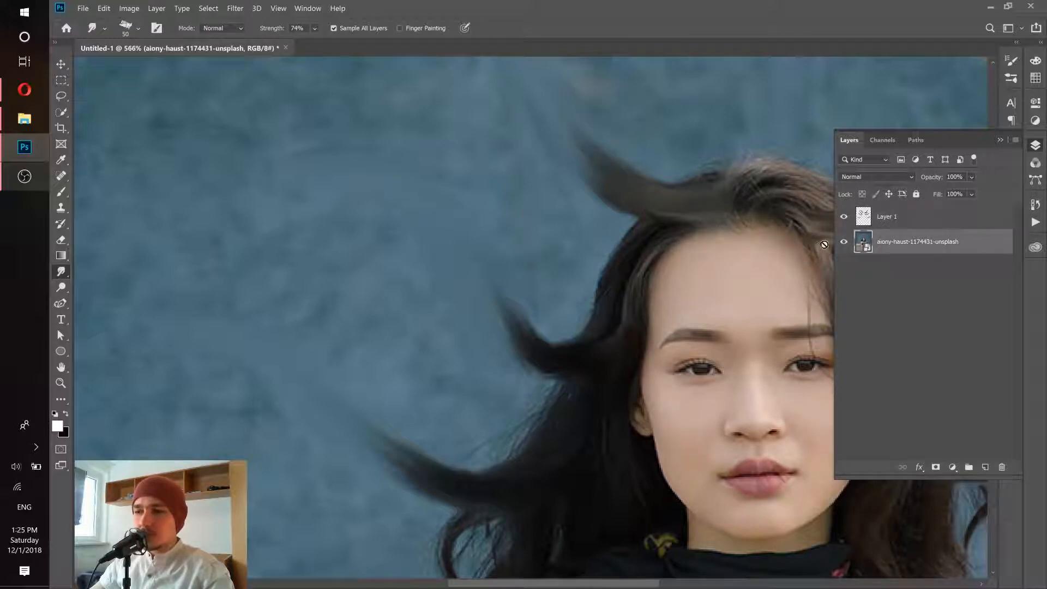
{"action": "left_click", "coordinate": [843, 242]}
{"action": "left_click_drag", "start_coordinate": [578, 235], "coordinate": [510, 222]}
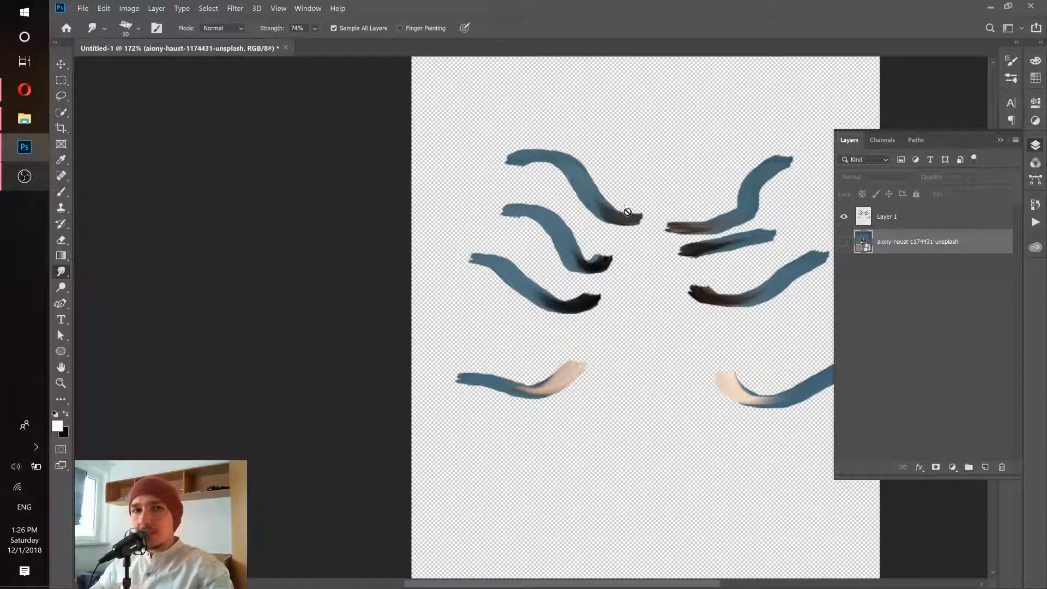
{"action": "left_click", "coordinate": [843, 243]}
{"action": "scroll", "coordinate": [576, 232], "scroll_direction": "right", "scroll_amount": 5}
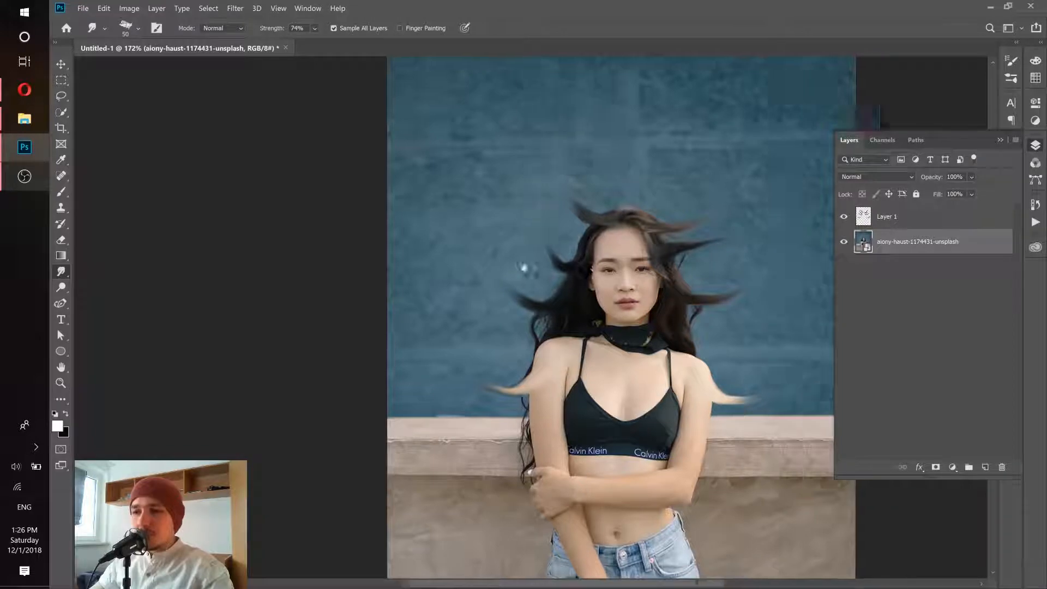
- Switch to the browser, open the horned-hair reference post to compare its strands, and return to Photoshop
{"action": "left_click", "coordinate": [17, 93]}
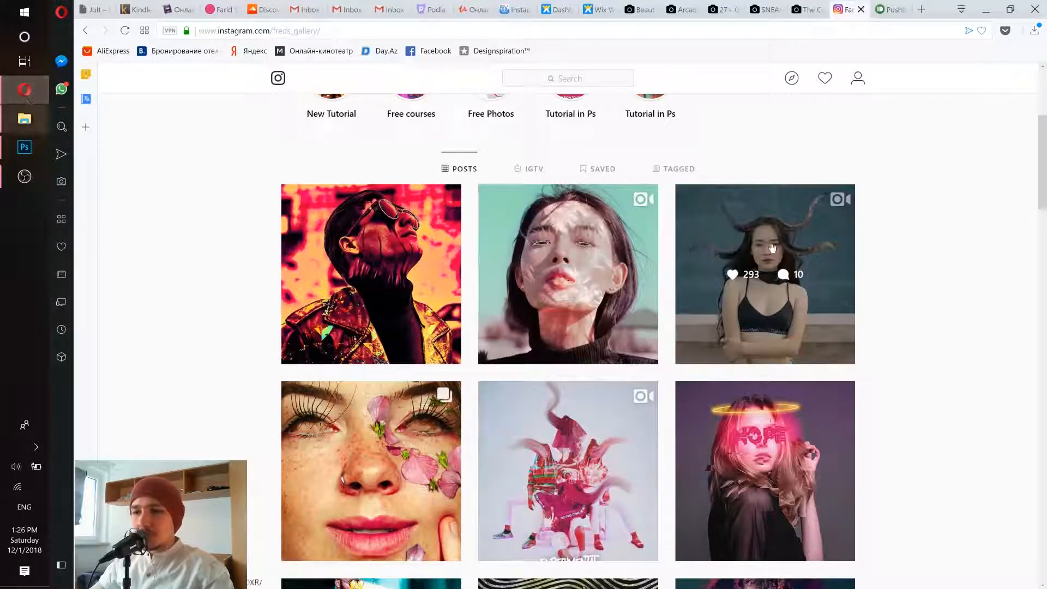
{"action": "left_click", "coordinate": [834, 327]}
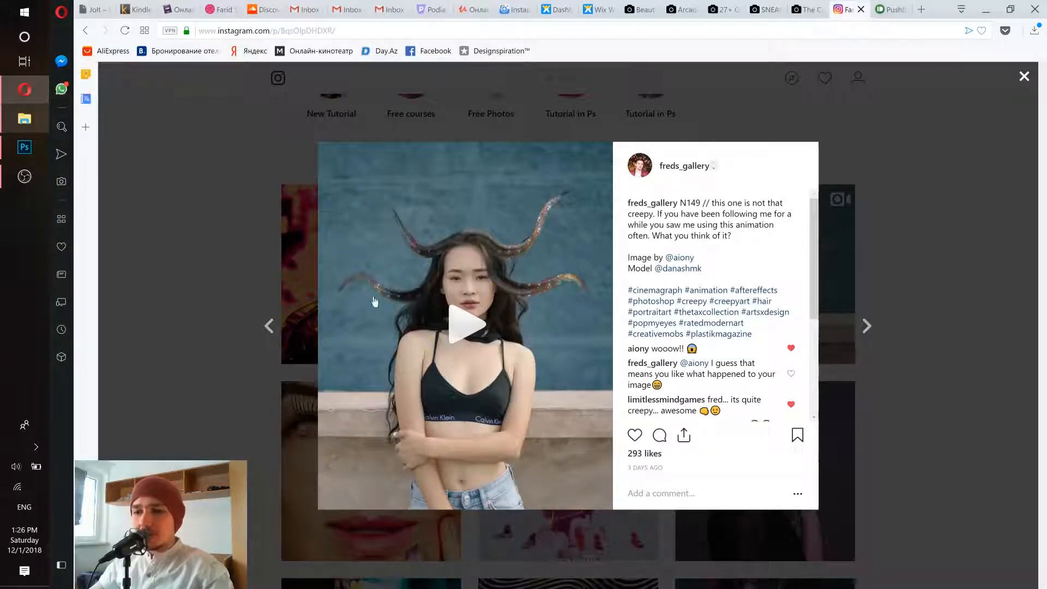
{"action": "left_click", "coordinate": [24, 147]}
- Compare the smudged strands with the background up close and delete Layer 1 with the test strokes
{"action": "scroll", "coordinate": [479, 182], "scroll_direction": "up", "scroll_amount": 5}
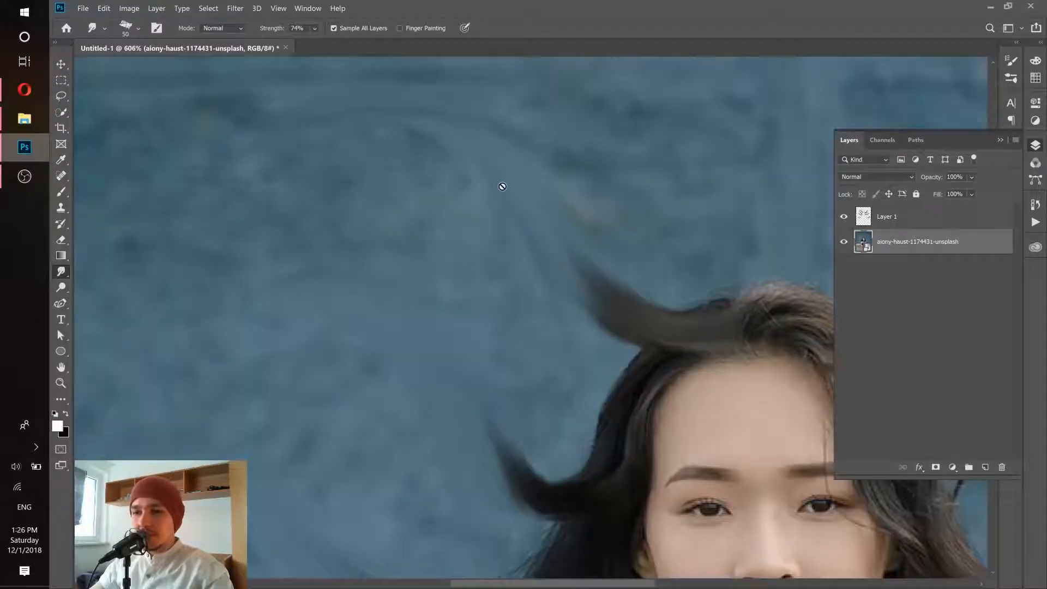
{"action": "scroll", "coordinate": [579, 224], "scroll_direction": "down", "scroll_amount": 7}
{"action": "scroll", "coordinate": [709, 267], "scroll_direction": "up", "scroll_amount": 1}
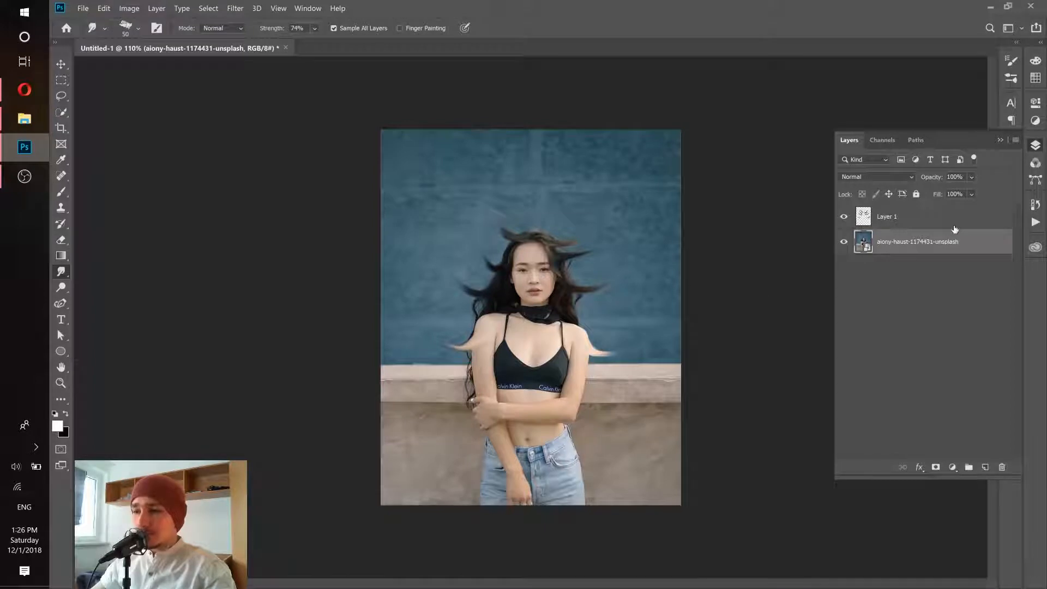
{"action": "left_click_drag", "start_coordinate": [951, 218], "coordinate": [1001, 467]}
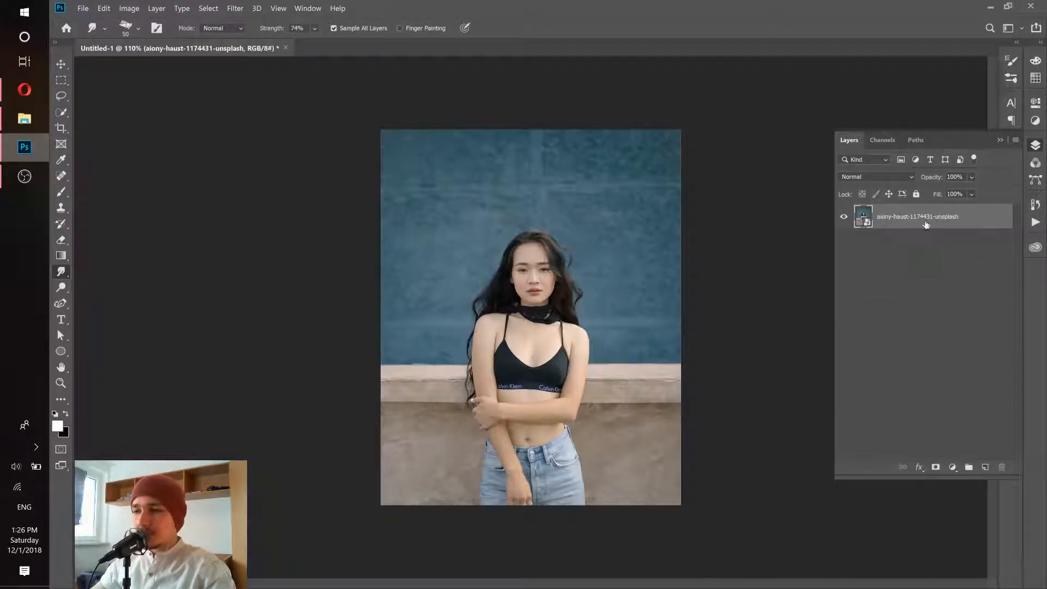
- Duplicate the photo layer within the same document, keeping the suggested copy name
{"action": "left_click_drag", "start_coordinate": [529, 274], "coordinate": [543, 277]}
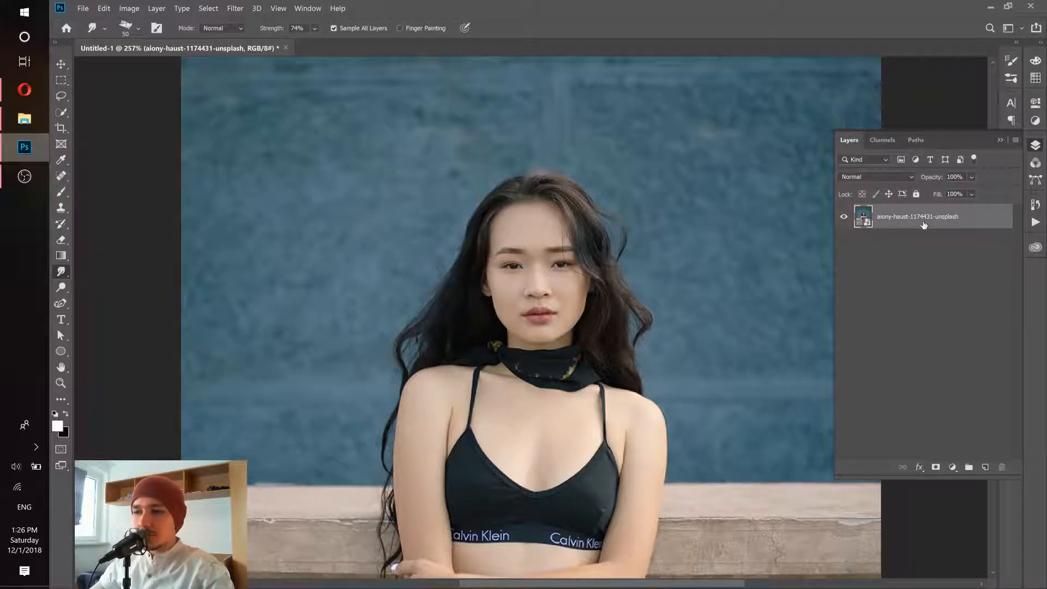
{"action": "right_click", "coordinate": [984, 218]}
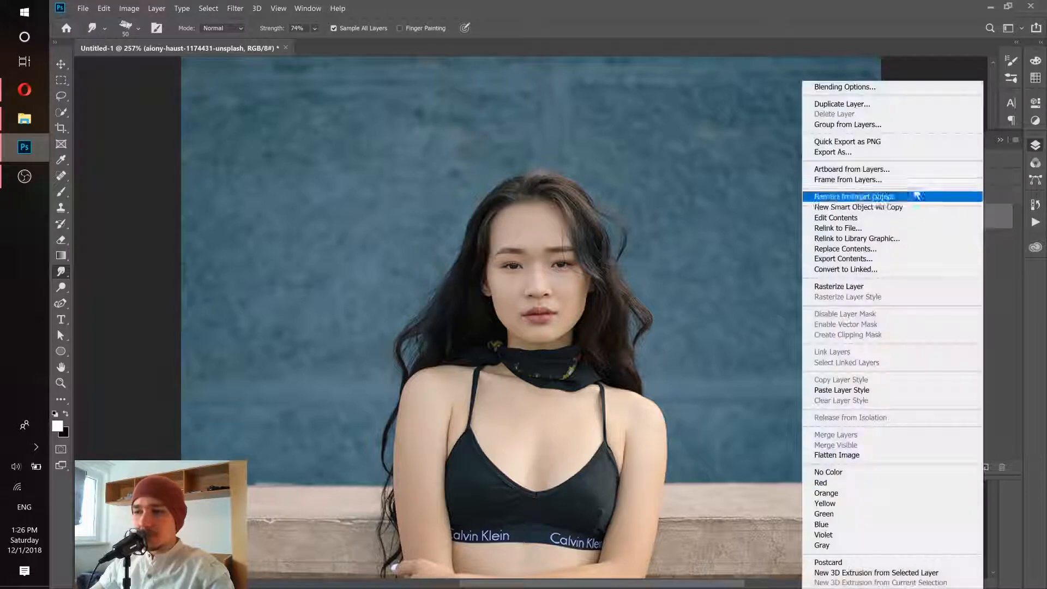
{"action": "left_click", "coordinate": [832, 104]}
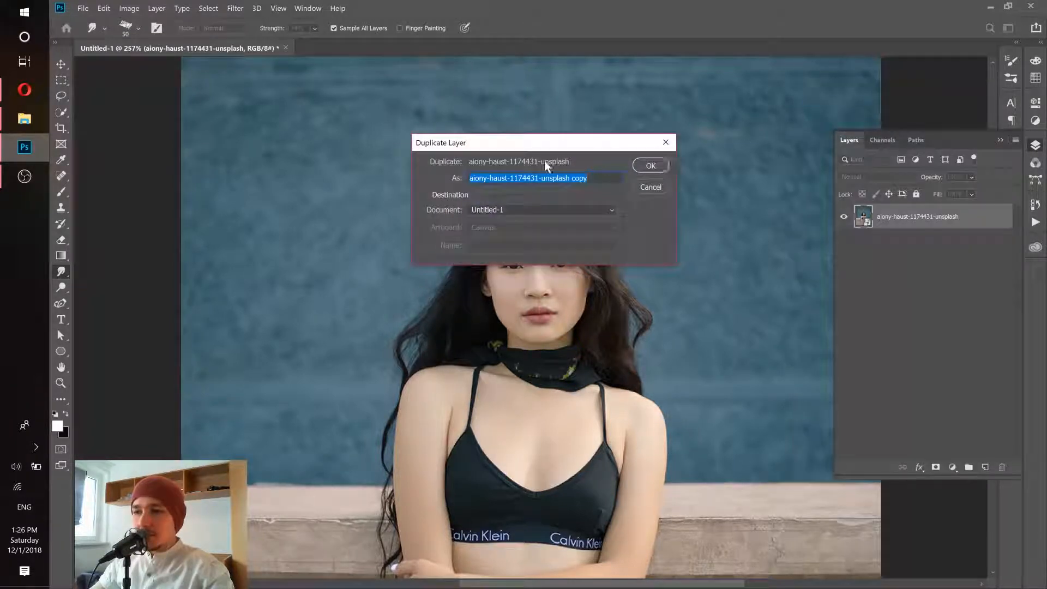
{"action": "left_click", "coordinate": [651, 167]}
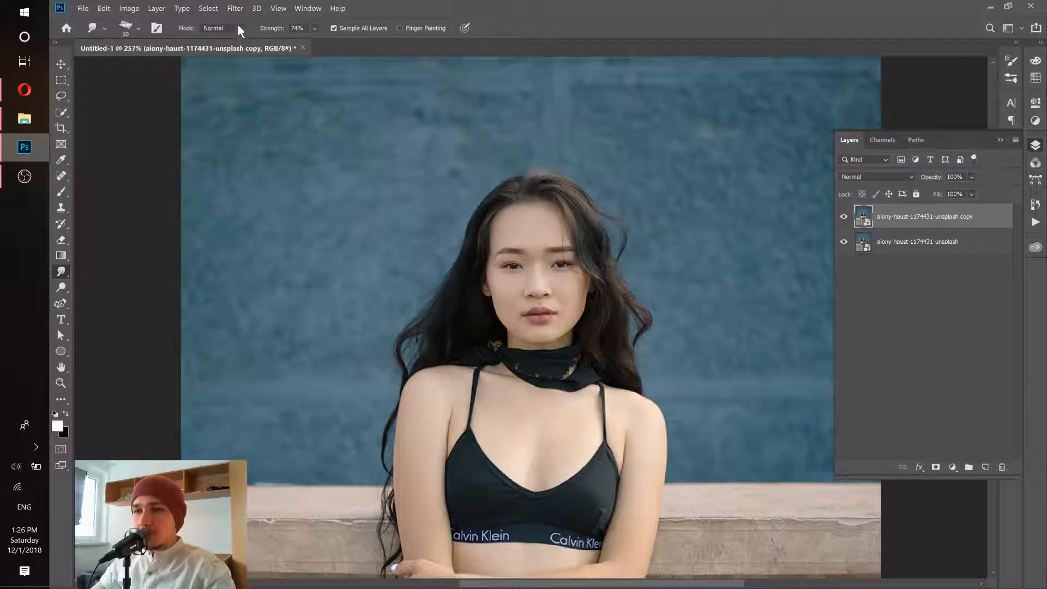
- Select the dark hair on the copied layer with Color Range, sampling the hair colour at a Fuzziness of 106
{"action": "left_click", "coordinate": [208, 8]}
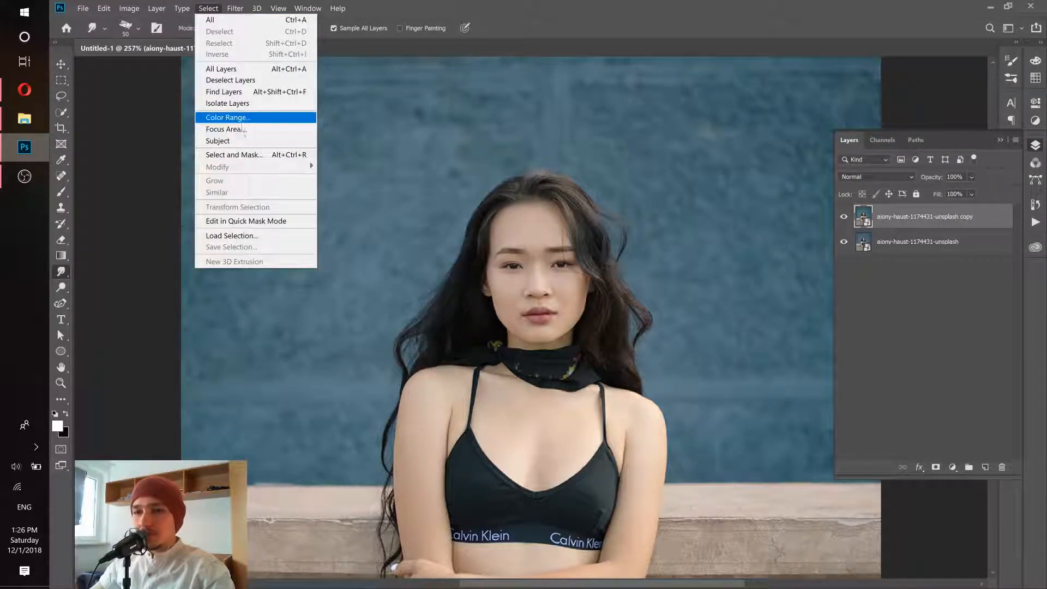
{"action": "left_click", "coordinate": [228, 118]}
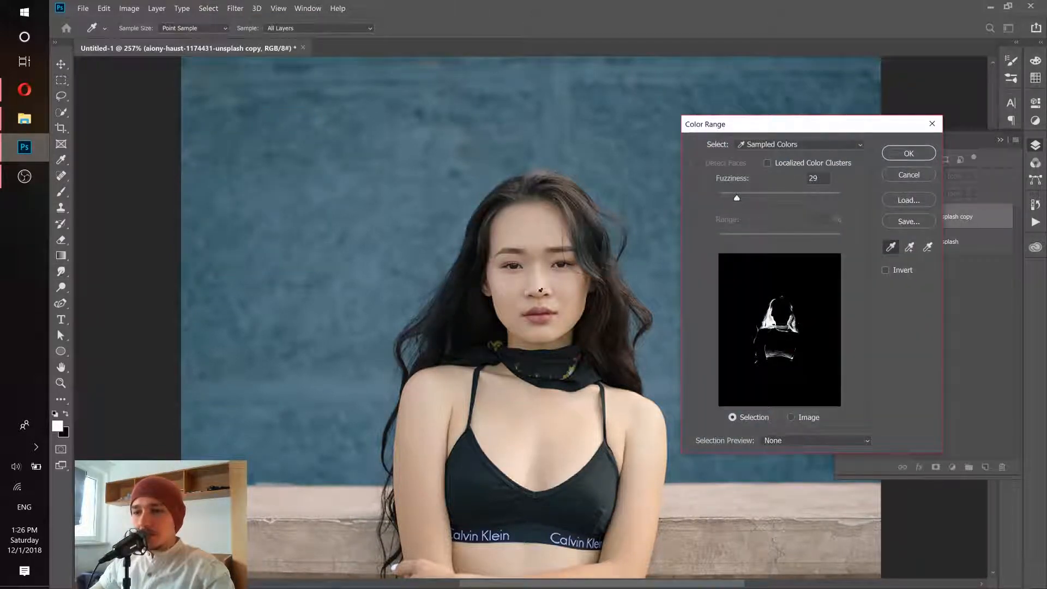
{"action": "left_click", "coordinate": [465, 287]}
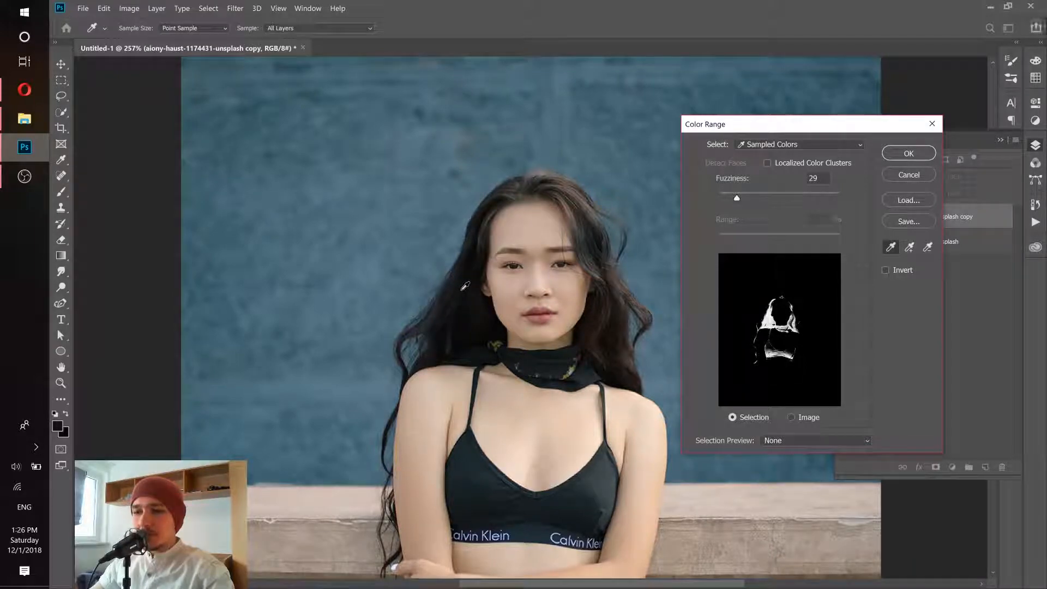
{"action": "left_click", "coordinate": [463, 289]}
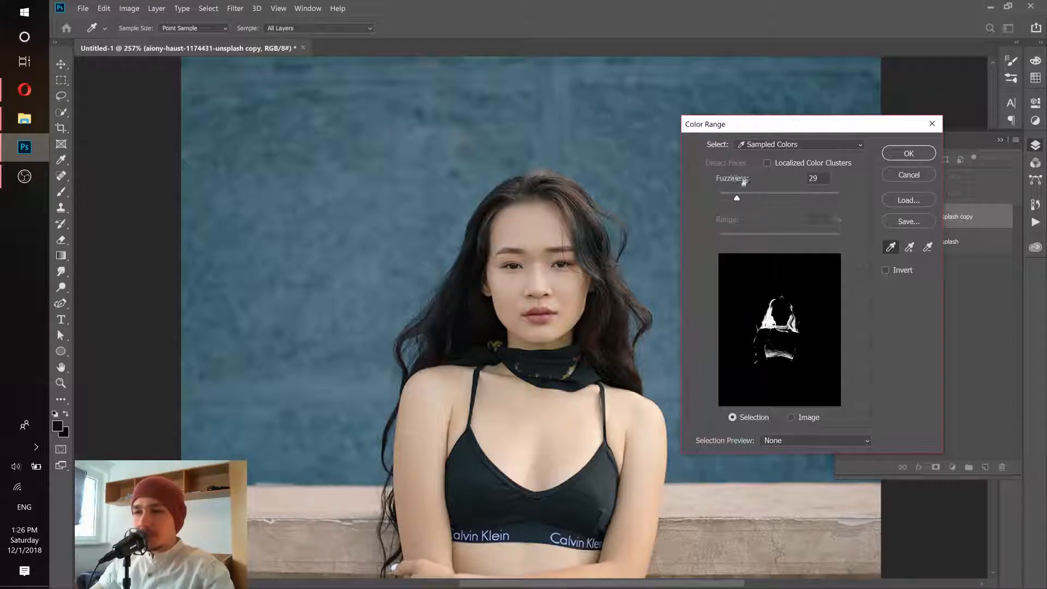
{"action": "left_click_drag", "start_coordinate": [751, 199], "coordinate": [784, 197]}
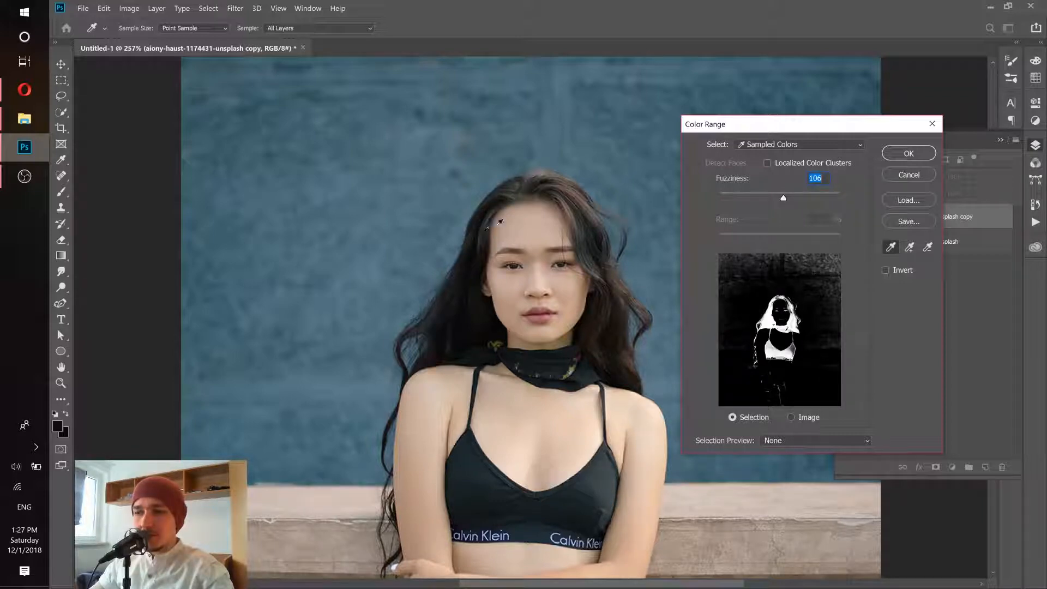
{"action": "left_click", "coordinate": [909, 155]}
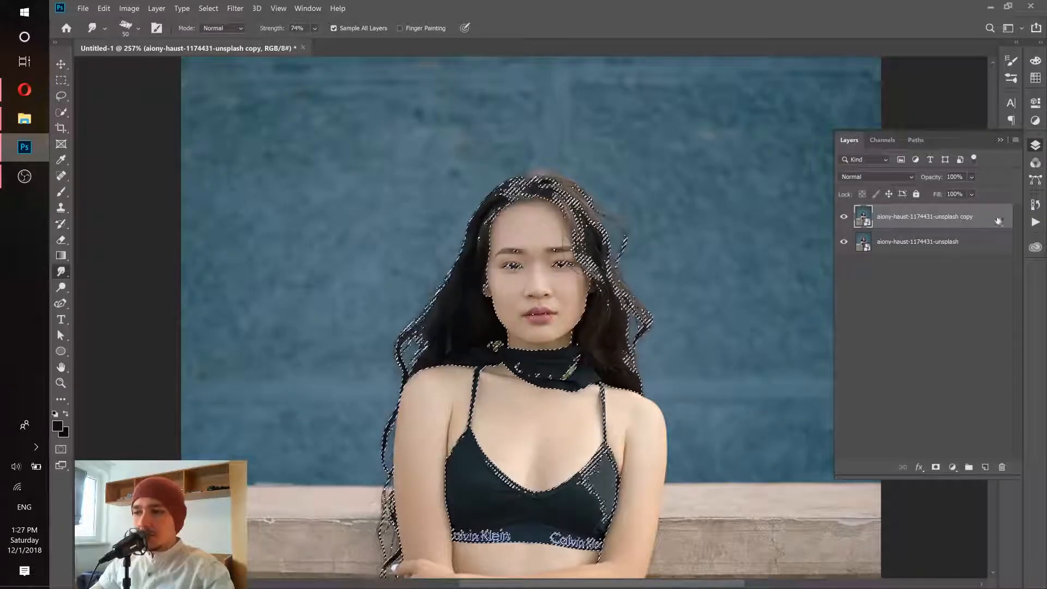
- Turn the selection into a layer mask on the photo copy and hide the original photo layer to inspect the hair cut-out
{"action": "left_click", "coordinate": [936, 468]}
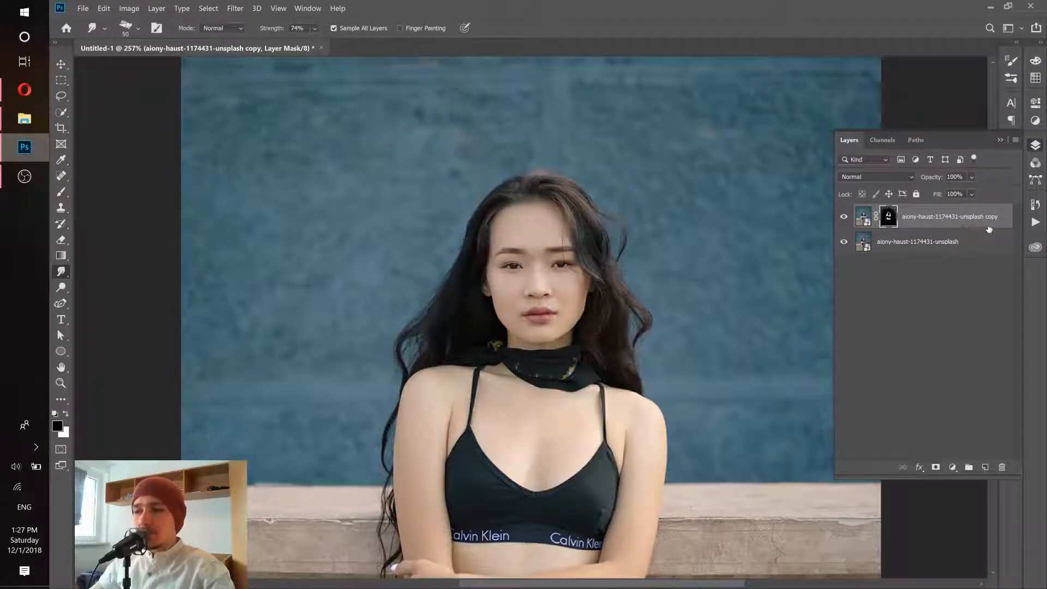
{"action": "left_click", "coordinate": [843, 242]}
{"action": "left_click_drag", "start_coordinate": [552, 325], "coordinate": [529, 304]}
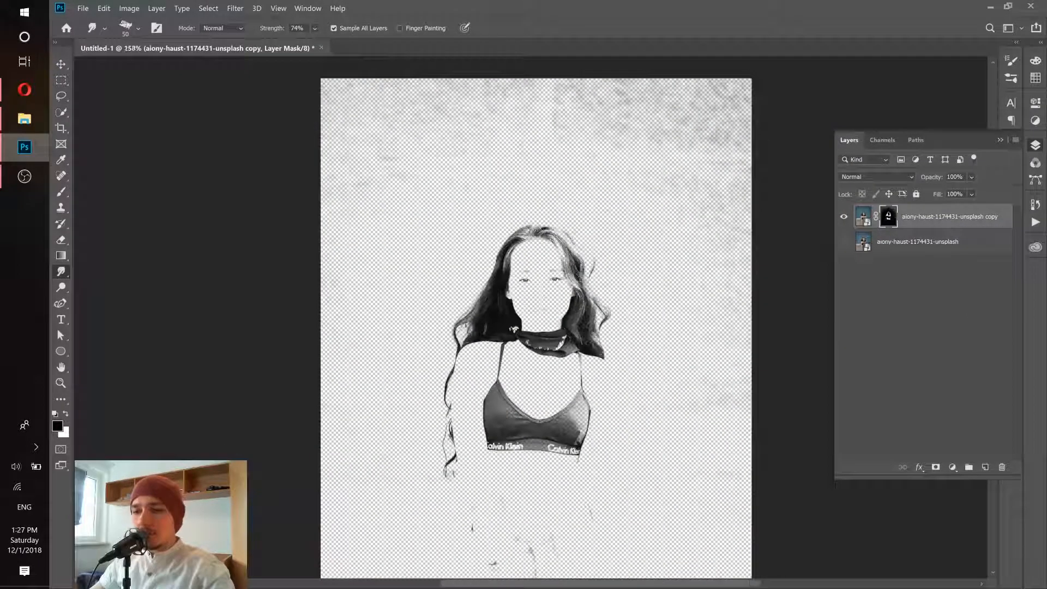
{"action": "left_click_drag", "start_coordinate": [542, 252], "coordinate": [571, 251]}
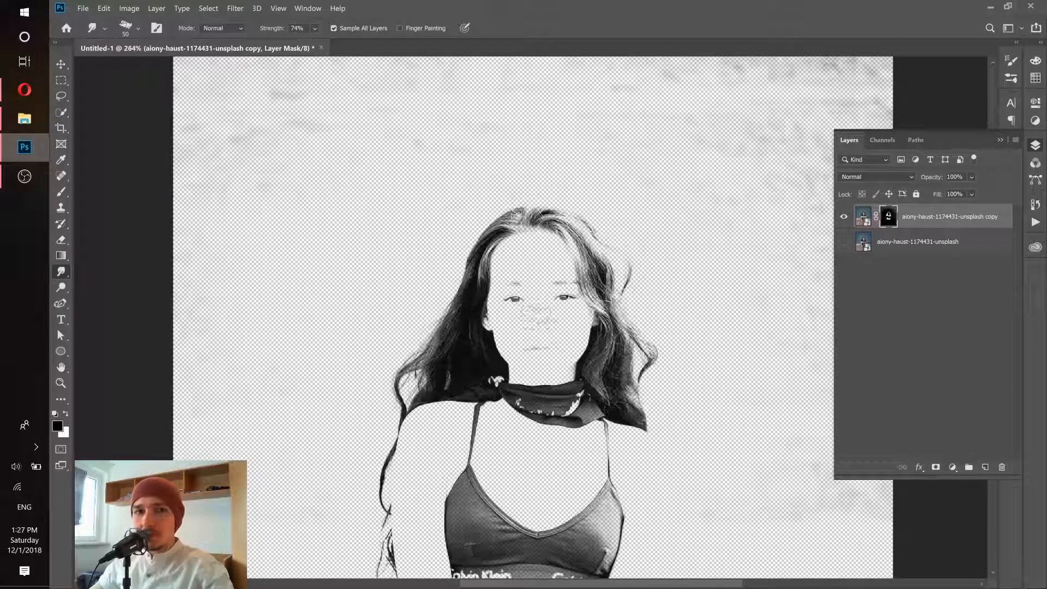
{"action": "scroll", "coordinate": [539, 278], "scroll_direction": "up", "scroll_amount": 3}
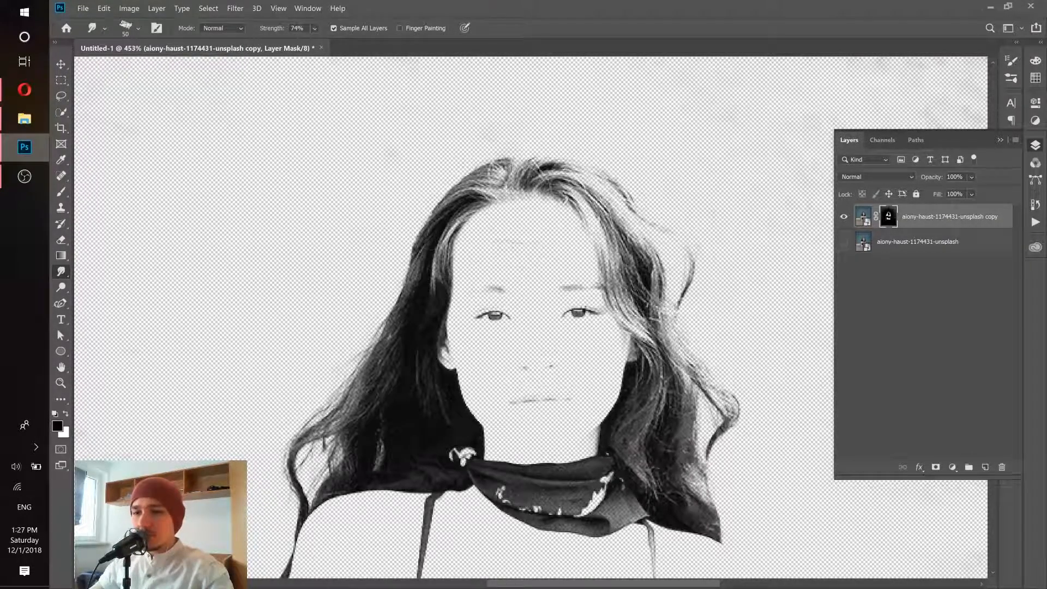
{"action": "scroll", "coordinate": [505, 247], "scroll_direction": "down", "scroll_amount": 1}
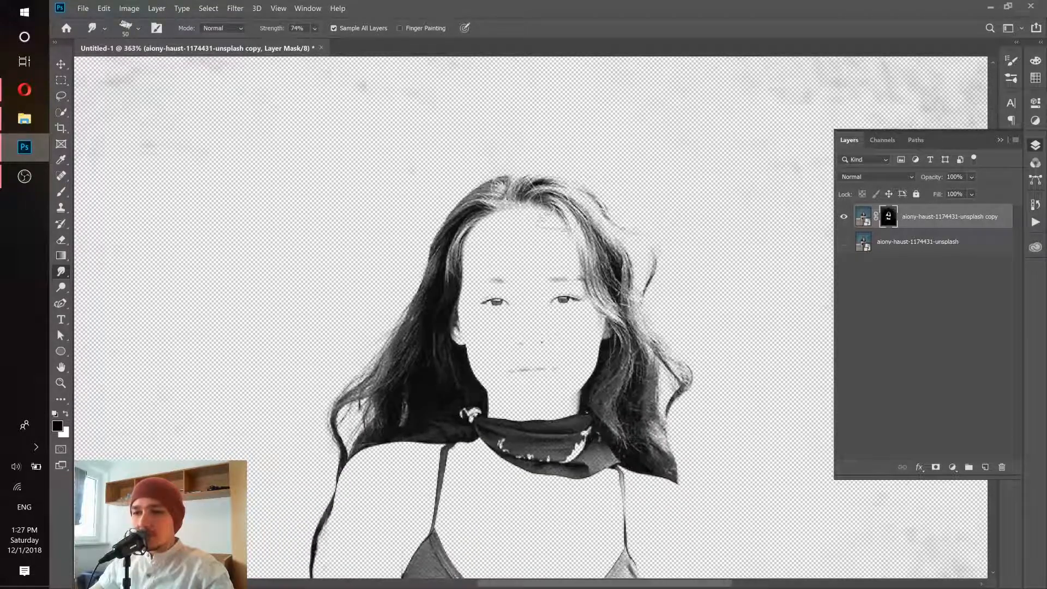
{"action": "scroll", "coordinate": [579, 213], "scroll_direction": "up", "scroll_amount": 3}
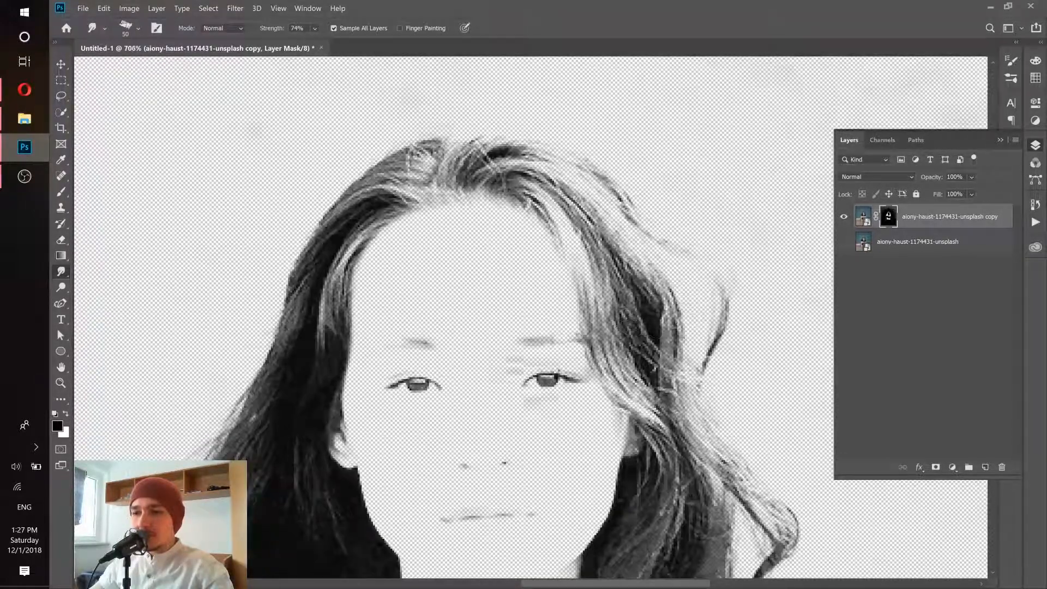
- Paint black on the photo copy's layer mask with the Brush tool to clear the background residue above and beside the head
{"action": "scroll", "coordinate": [503, 362], "scroll_direction": "down", "scroll_amount": 4}
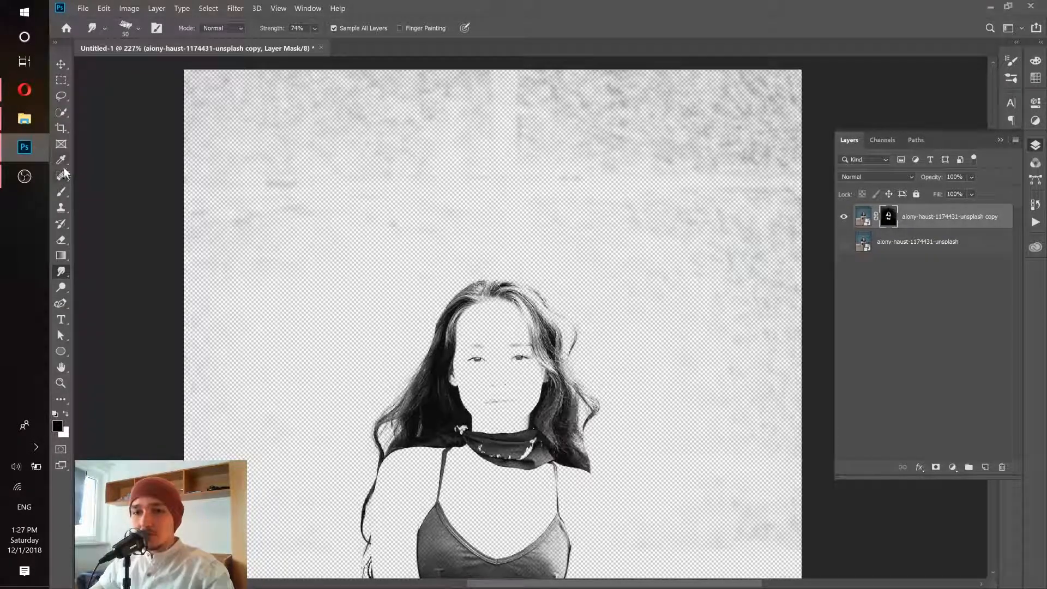
{"action": "right_click", "coordinate": [61, 192]}
{"action": "left_click", "coordinate": [97, 189]}
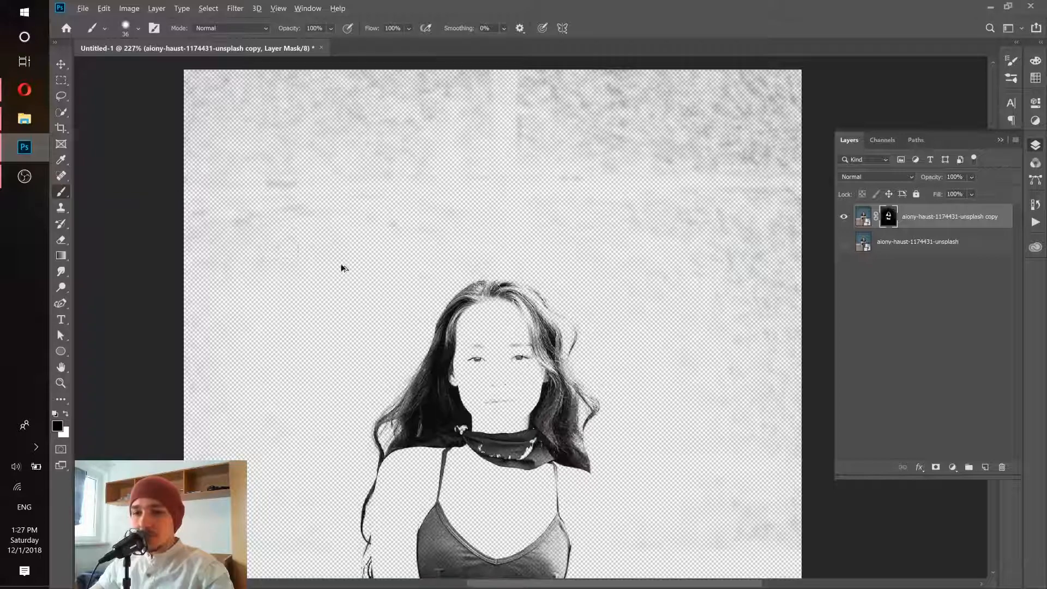
{"action": "left_click_drag", "start_coordinate": [341, 265], "coordinate": [368, 265]}
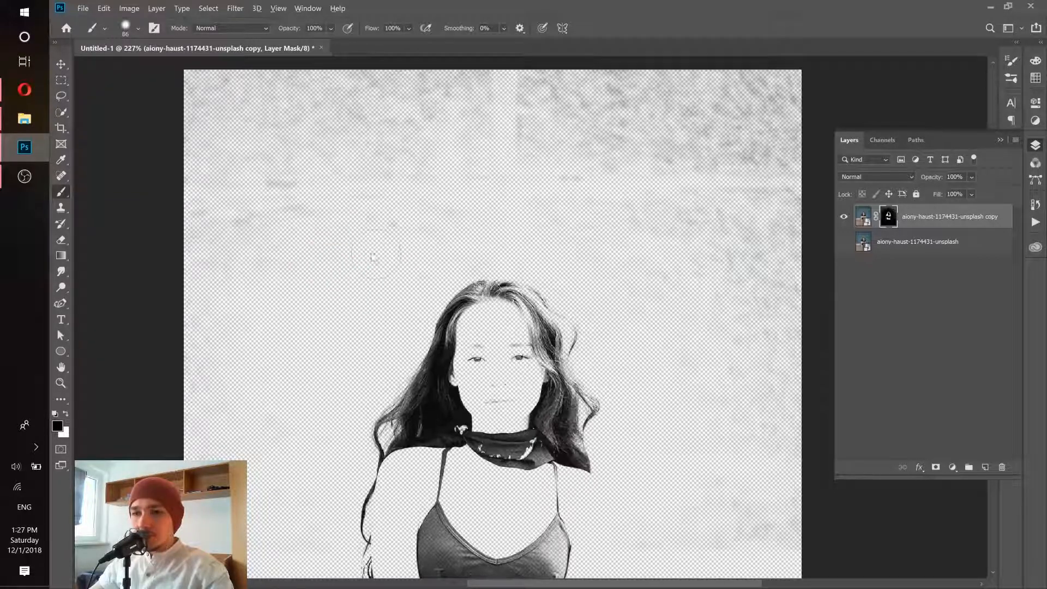
{"action": "right_click", "coordinate": [352, 255], "text": "alt"}
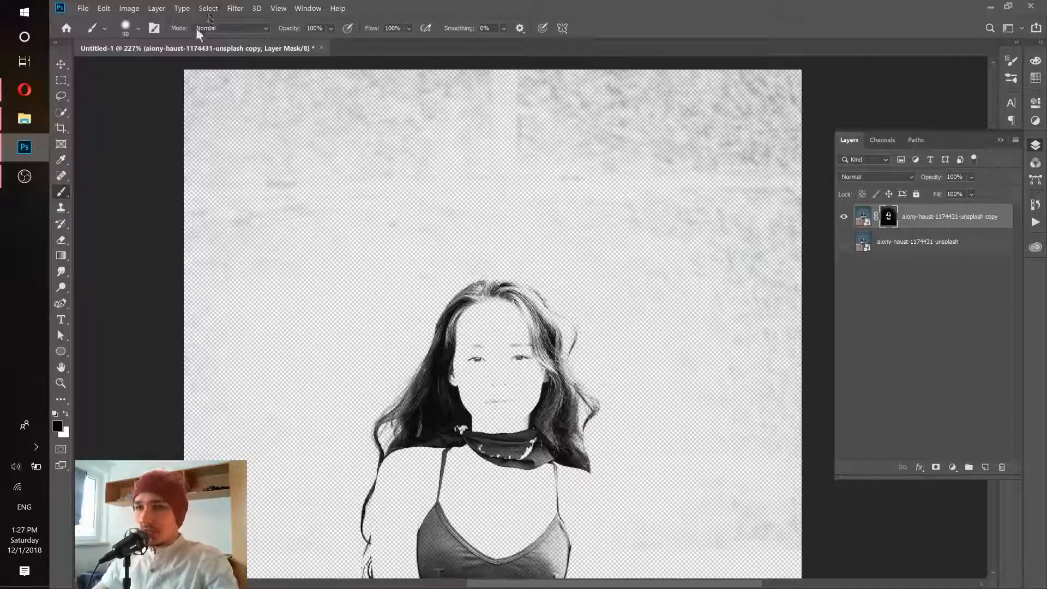
{"action": "mouse_move", "coordinate": [351, 259]}
{"action": "left_mouse_down"}
{"action": "mouse_move", "coordinate": [214, 261]}
{"action": "mouse_move", "coordinate": [198, 232]}
{"action": "left_mouse_up"}
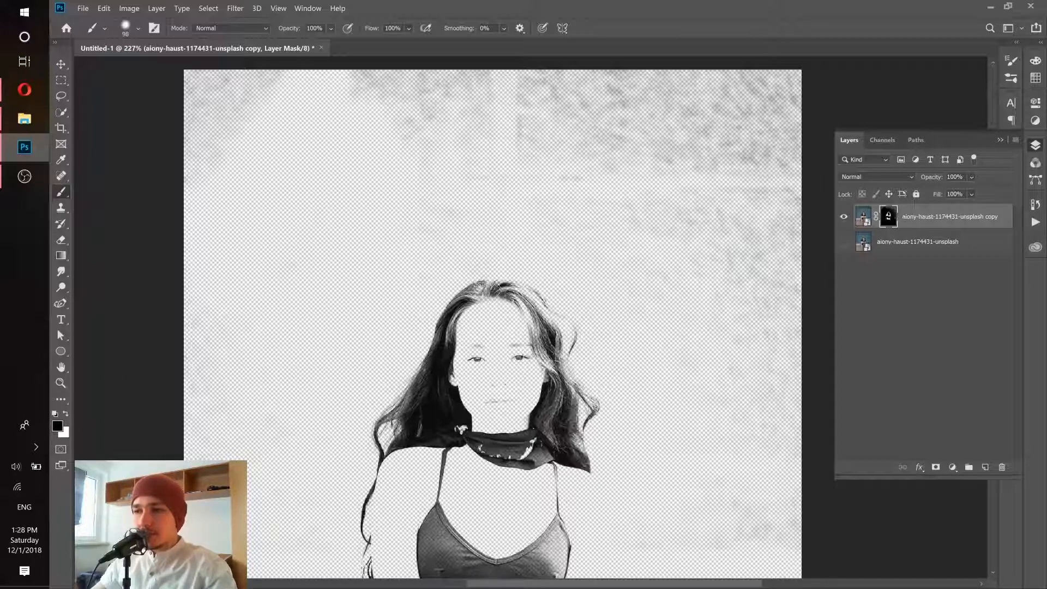
{"action": "mouse_move", "coordinate": [218, 136]}
{"action": "left_mouse_down"}
{"action": "mouse_move", "coordinate": [234, 88]}
{"action": "mouse_move", "coordinate": [491, 93]}
{"action": "mouse_move", "coordinate": [659, 68]}
{"action": "mouse_move", "coordinate": [764, 98]}
{"action": "mouse_move", "coordinate": [775, 137]}
{"action": "mouse_move", "coordinate": [752, 180]}
{"action": "mouse_move", "coordinate": [542, 180]}
{"action": "left_mouse_up"}
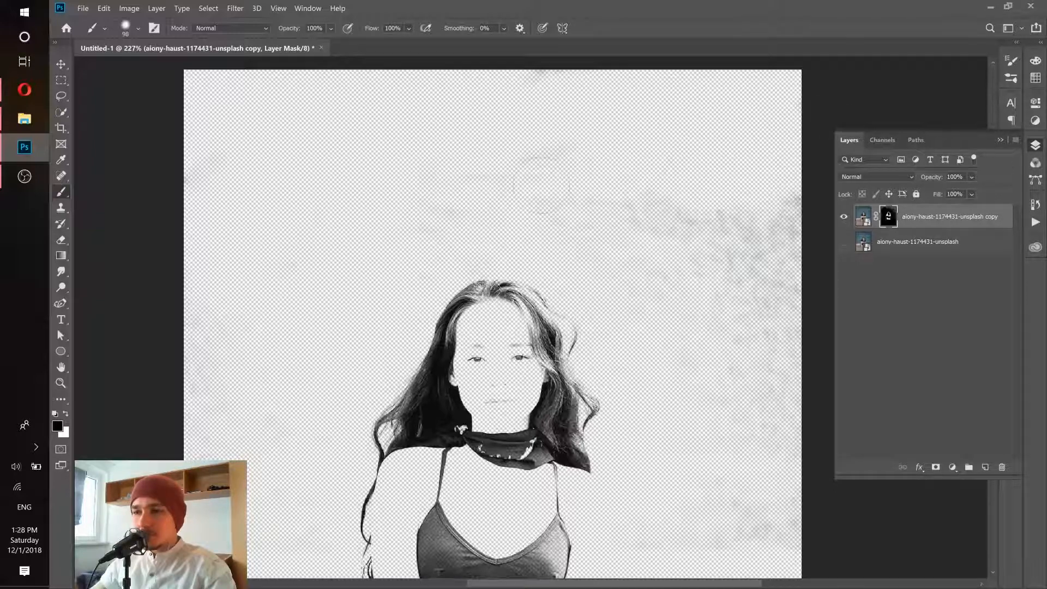
{"action": "mouse_move", "coordinate": [467, 212]}
{"action": "left_mouse_down"}
{"action": "mouse_move", "coordinate": [679, 210]}
{"action": "mouse_move", "coordinate": [726, 229]}
{"action": "mouse_move", "coordinate": [774, 229]}
{"action": "mouse_move", "coordinate": [769, 270]}
{"action": "left_mouse_up"}
{"action": "mouse_move", "coordinate": [654, 276]}
{"action": "left_mouse_down"}
{"action": "mouse_move", "coordinate": [637, 281]}
{"action": "mouse_move", "coordinate": [777, 303]}
{"action": "left_mouse_up"}
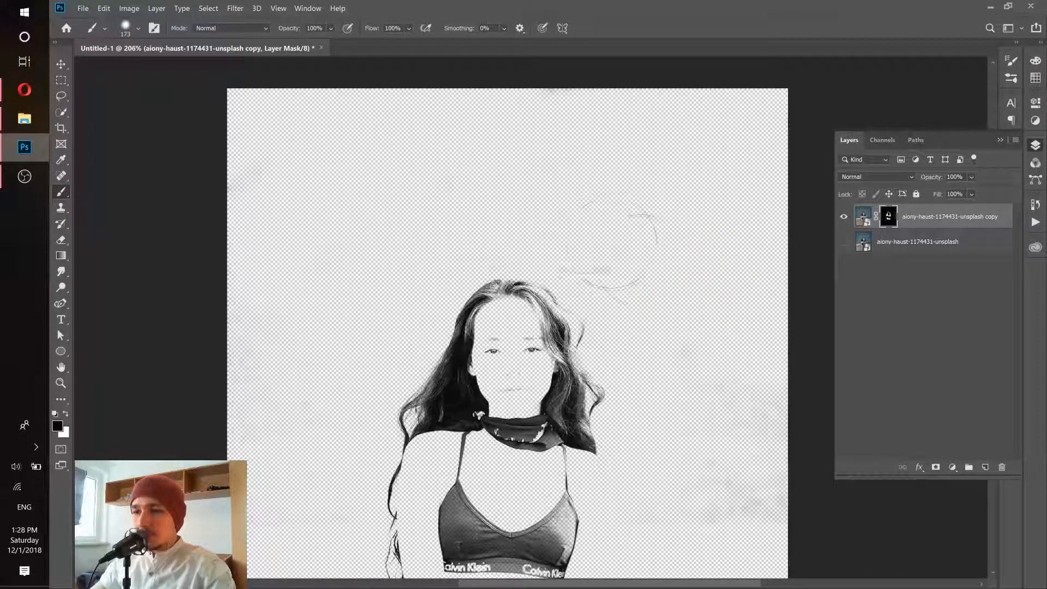
- Clear the remaining specks around the head and along the canvas sides on the mask, using brush sizes of 173 and 89
{"action": "left_click_drag", "start_coordinate": [691, 220], "coordinate": [673, 10]}
{"action": "mouse_move", "coordinate": [702, 192]}
{"action": "left_mouse_down"}
{"action": "mouse_move", "coordinate": [732, 251]}
{"action": "mouse_move", "coordinate": [692, 297]}
{"action": "mouse_move", "coordinate": [730, 322]}
{"action": "mouse_move", "coordinate": [733, 345]}
{"action": "left_mouse_up"}
{"action": "mouse_move", "coordinate": [283, 289]}
{"action": "left_mouse_down"}
{"action": "mouse_move", "coordinate": [276, 223]}
{"action": "mouse_move", "coordinate": [254, 183]}
{"action": "mouse_move", "coordinate": [270, 198]}
{"action": "mouse_move", "coordinate": [322, 397]}
{"action": "left_mouse_up"}
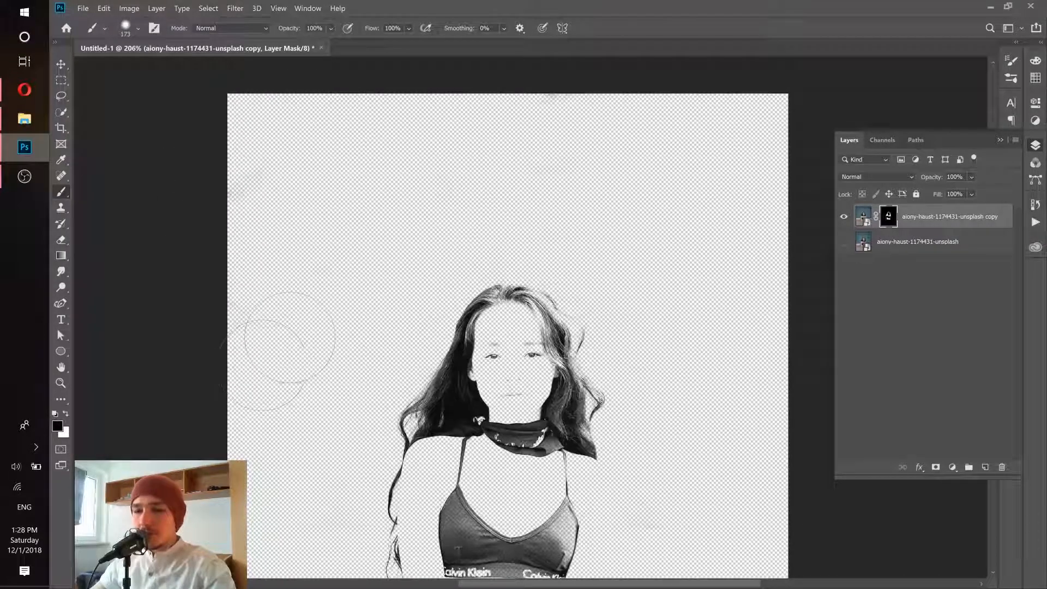
{"action": "scroll", "coordinate": [429, 275], "scroll_direction": "up", "scroll_amount": 2}
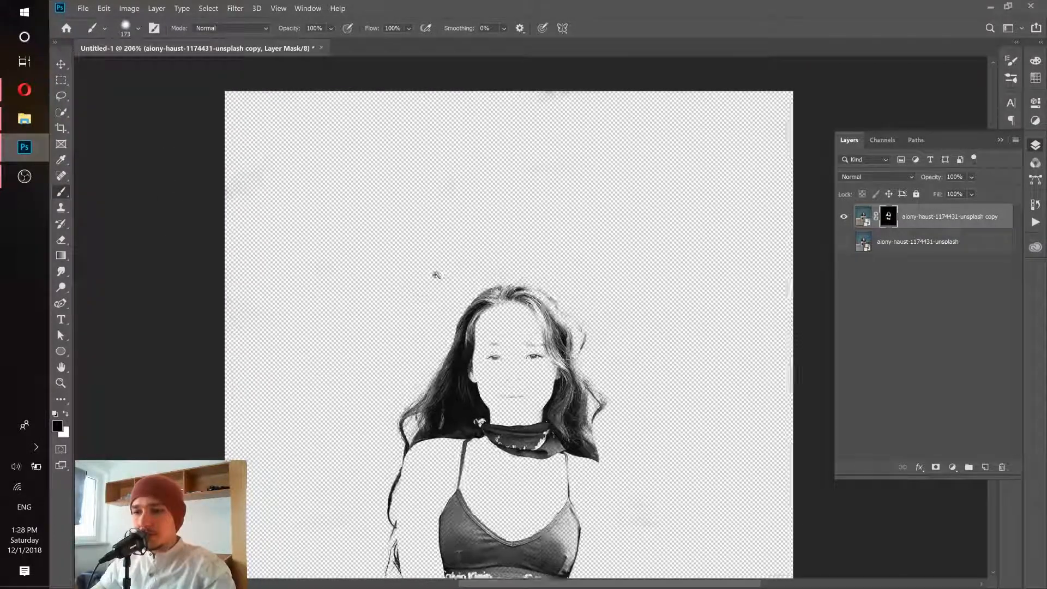
{"action": "left_click_drag", "start_coordinate": [425, 255], "coordinate": [352, 260]}
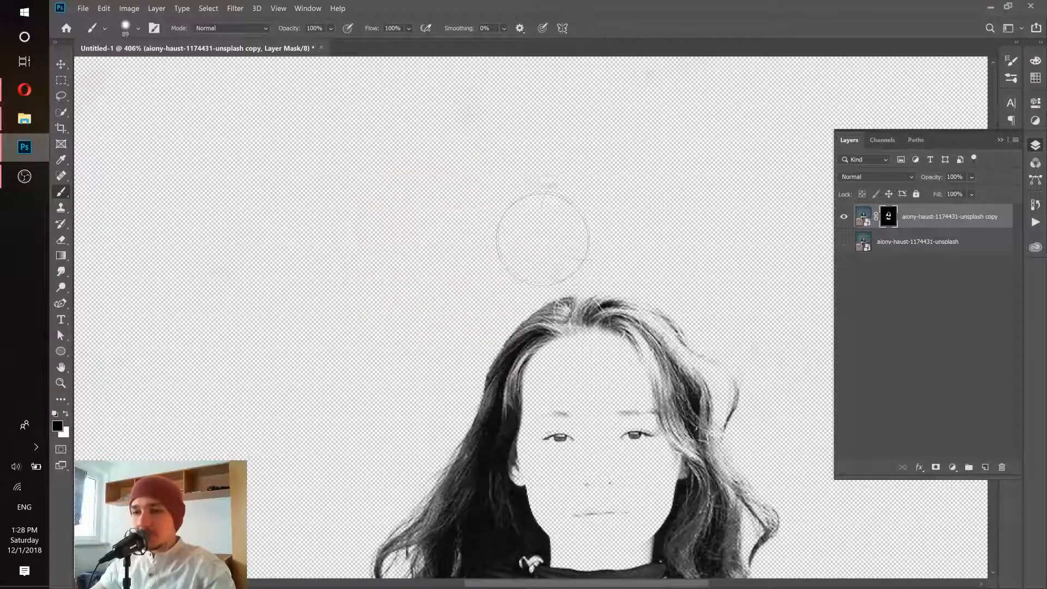
{"action": "left_click_drag", "start_coordinate": [551, 166], "coordinate": [551, 159]}
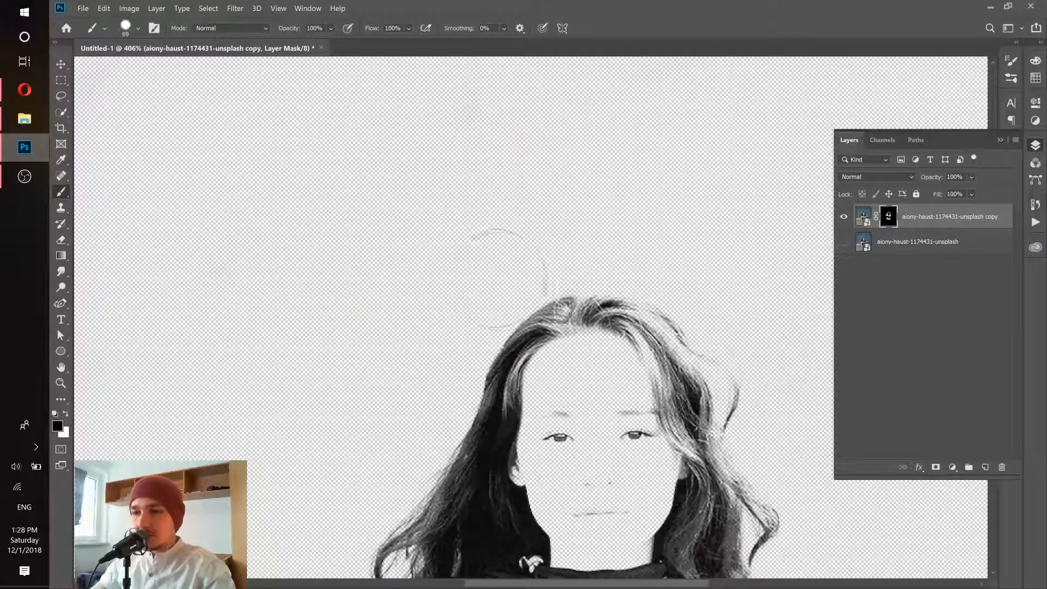
{"action": "left_click_drag", "start_coordinate": [646, 274], "coordinate": [302, 113]}
{"action": "left_click_drag", "start_coordinate": [455, 136], "coordinate": [530, 172]}
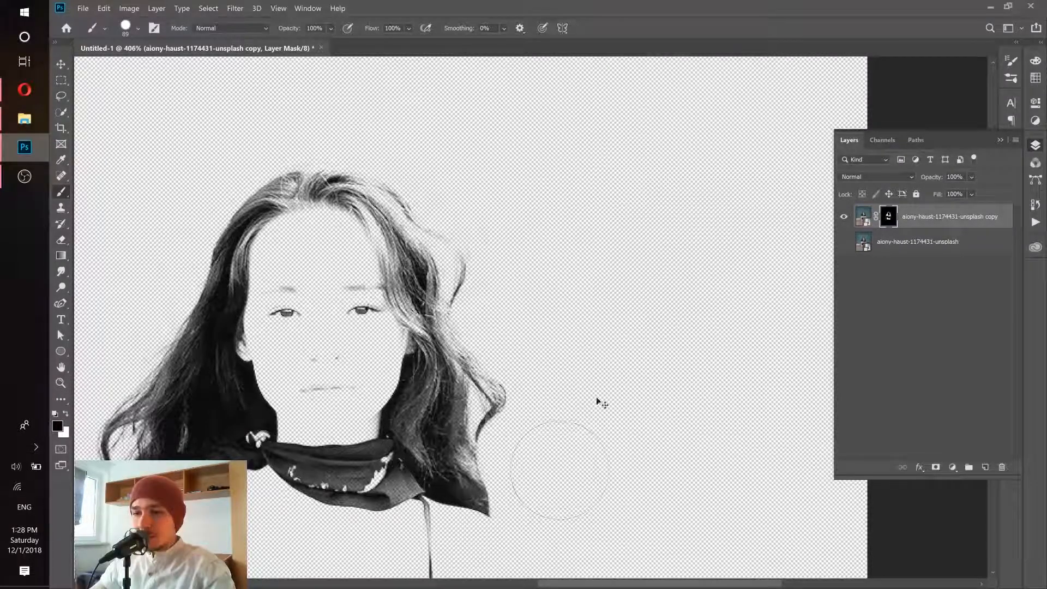
{"action": "left_click_drag", "start_coordinate": [590, 394], "coordinate": [543, 389]}
{"action": "key", "text": "ctrl+0"}
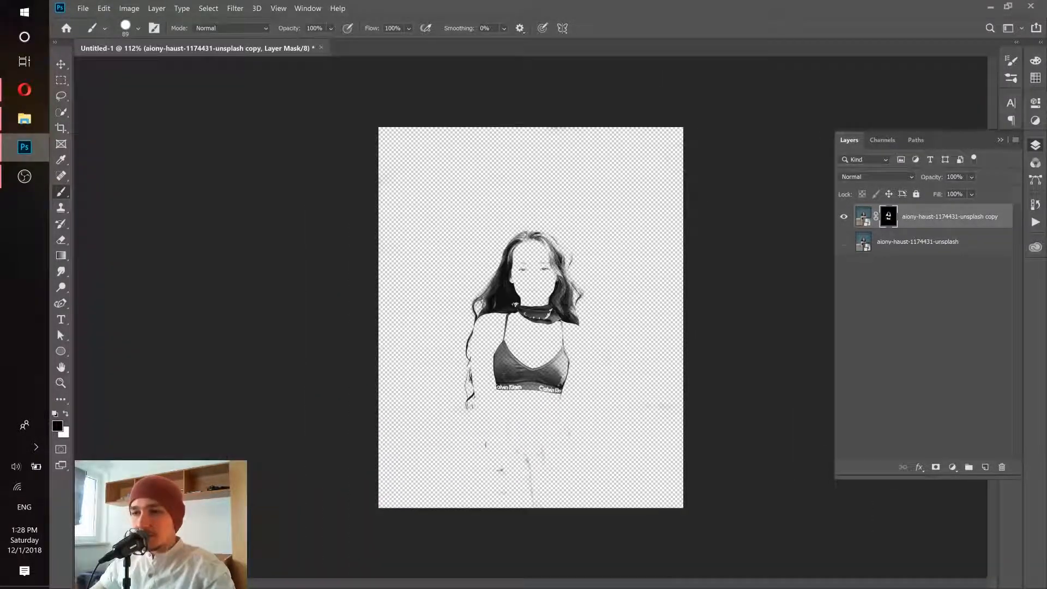
- Mask out the eyes, eyebrows, nose and mouth with a smaller black brush so only the hair remains around the face
{"action": "left_click_drag", "start_coordinate": [546, 260], "coordinate": [589, 260]}
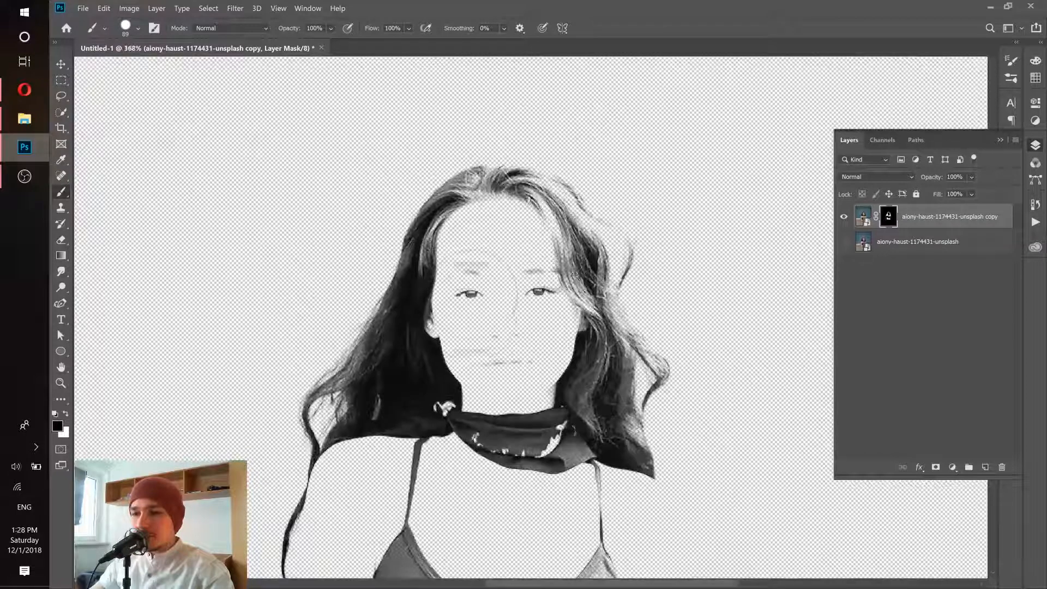
{"action": "left_click_drag", "start_coordinate": [468, 289], "coordinate": [472, 294]}
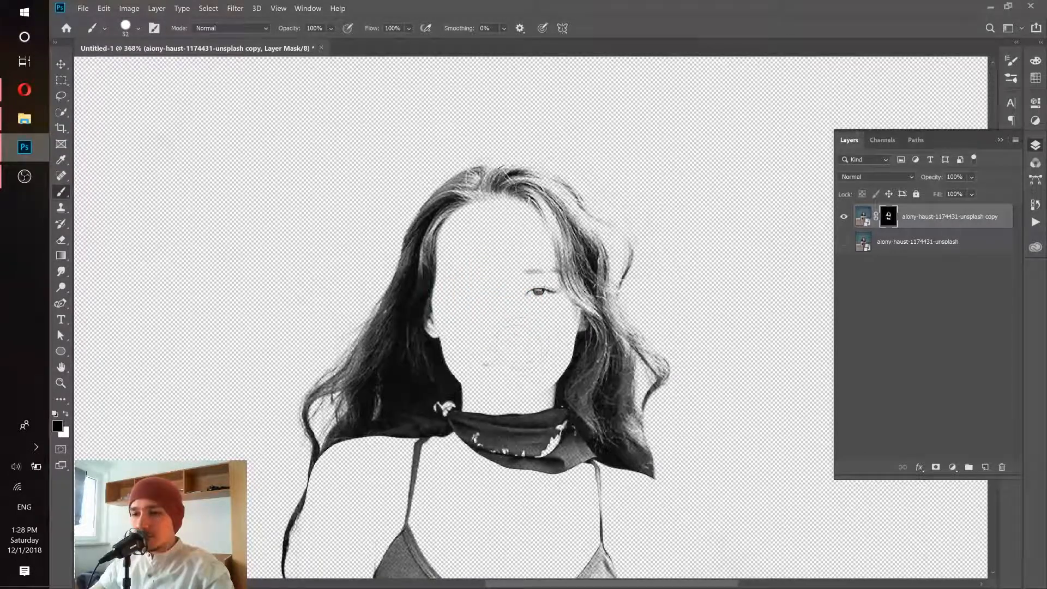
{"action": "mouse_move", "coordinate": [540, 291]}
{"action": "left_mouse_down"}
{"action": "mouse_move", "coordinate": [532, 272]}
{"action": "mouse_move", "coordinate": [575, 240]}
{"action": "mouse_move", "coordinate": [454, 270]}
{"action": "left_mouse_up"}
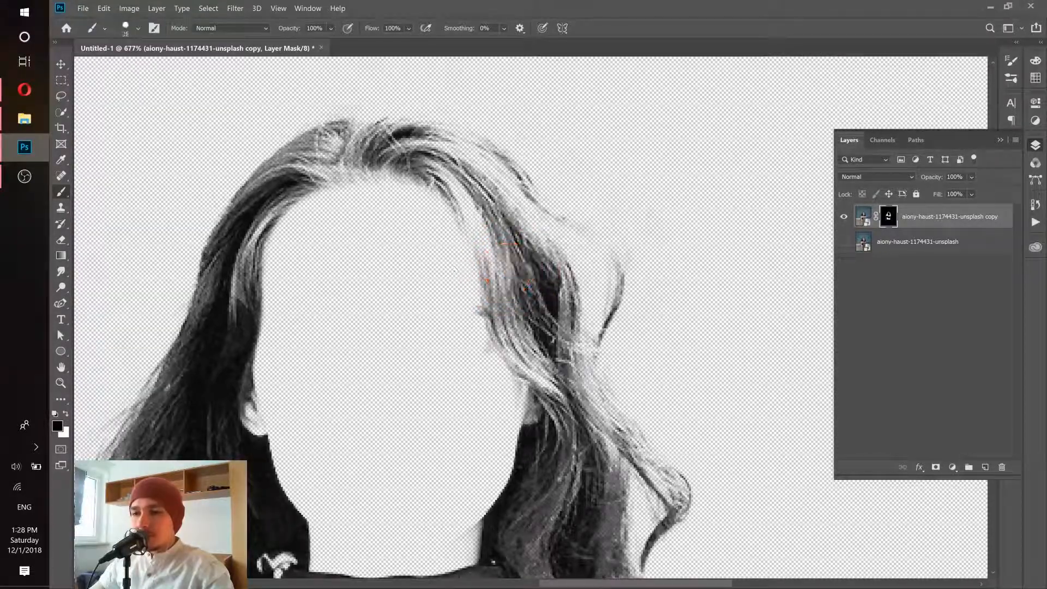
- Paint white on the mask with a 15 px brush to restore the missing hair along the right side of the face
{"action": "left_click", "coordinate": [65, 415]}
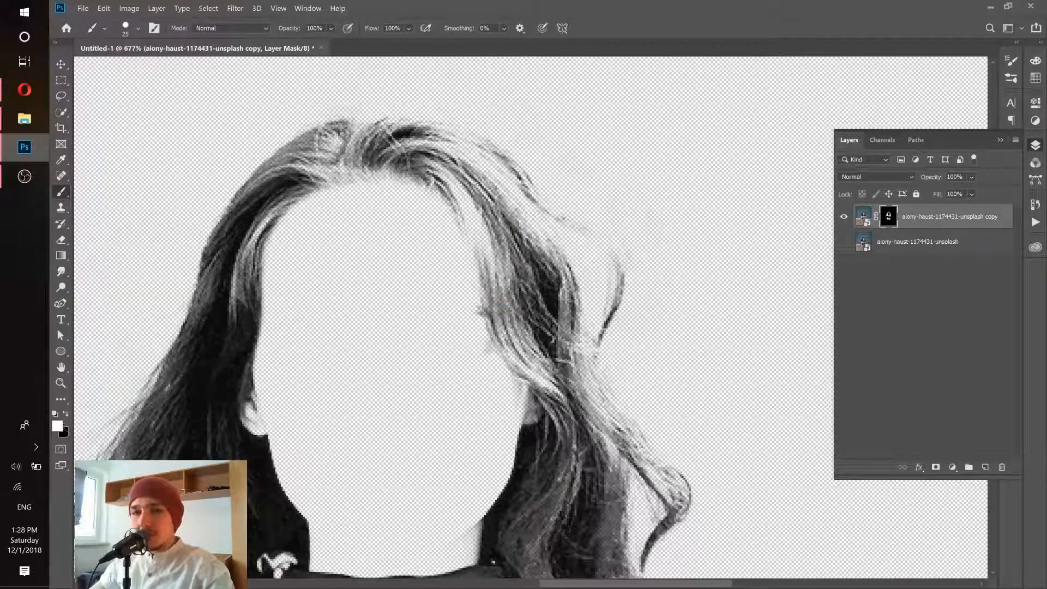
{"action": "left_click_drag", "start_coordinate": [509, 248], "coordinate": [479, 249]}
{"action": "mouse_move", "coordinate": [475, 213]}
{"action": "left_mouse_down"}
{"action": "mouse_move", "coordinate": [485, 239]}
{"action": "mouse_move", "coordinate": [460, 189]}
{"action": "mouse_move", "coordinate": [546, 281]}
{"action": "mouse_move", "coordinate": [540, 327]}
{"action": "left_mouse_up"}
{"action": "left_click", "coordinate": [138, 27]}
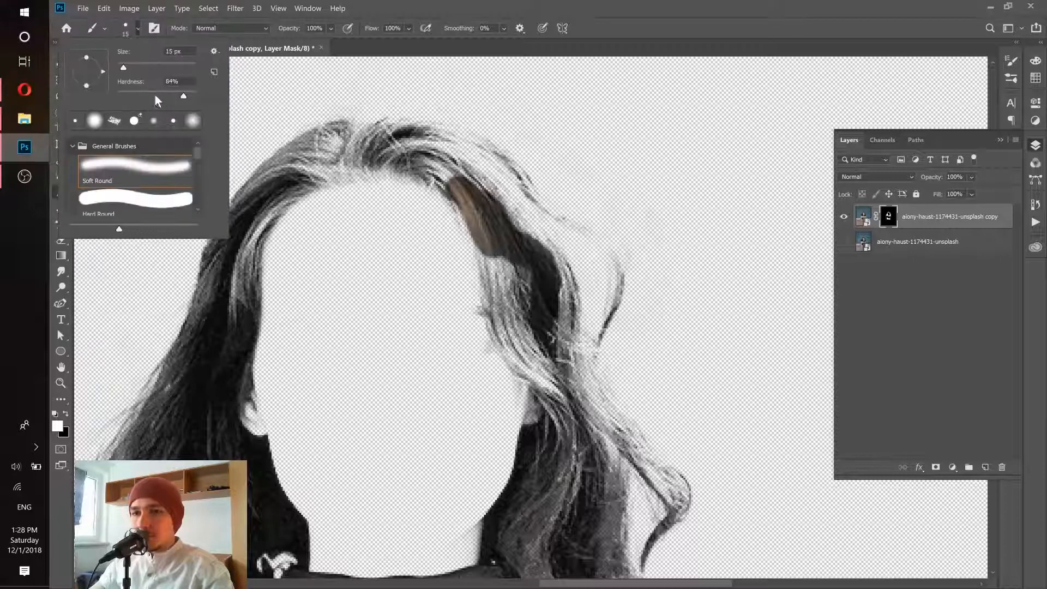
{"action": "left_click", "coordinate": [464, 6]}
{"action": "left_click_drag", "start_coordinate": [535, 289], "coordinate": [495, 256]}
{"action": "mouse_move", "coordinate": [524, 340]}
{"action": "left_mouse_down"}
{"action": "mouse_move", "coordinate": [561, 333]}
{"action": "mouse_move", "coordinate": [547, 274]}
{"action": "left_mouse_up"}
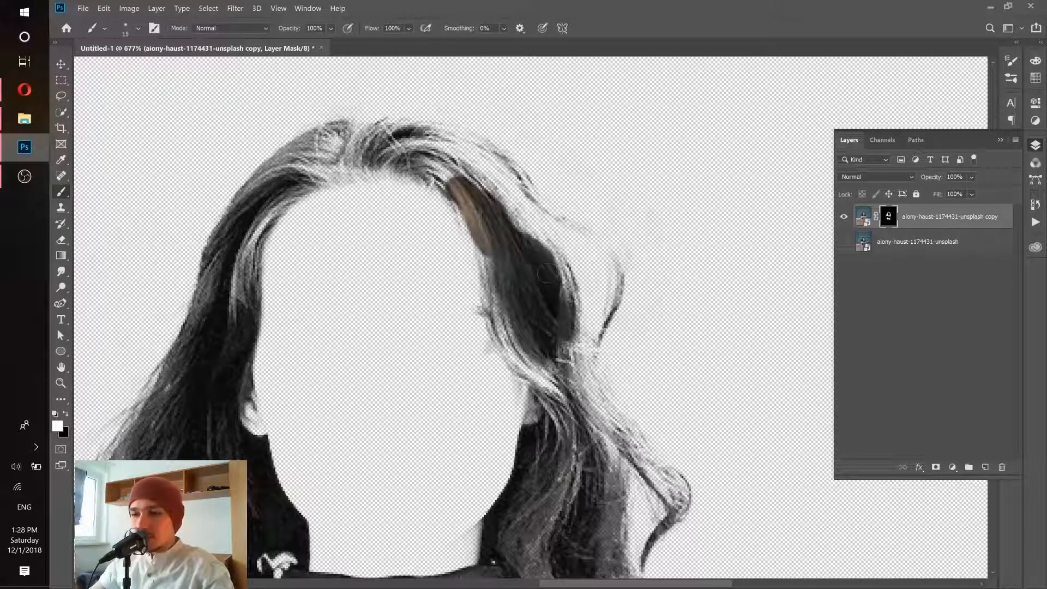
{"action": "mouse_move", "coordinate": [546, 349]}
{"action": "left_mouse_down"}
{"action": "mouse_move", "coordinate": [586, 398]}
{"action": "mouse_move", "coordinate": [606, 404]}
{"action": "mouse_move", "coordinate": [565, 275]}
{"action": "left_mouse_up"}
{"action": "mouse_move", "coordinate": [551, 390]}
{"action": "left_mouse_down"}
{"action": "mouse_move", "coordinate": [592, 425]}
{"action": "mouse_move", "coordinate": [515, 349]}
{"action": "mouse_move", "coordinate": [497, 294]}
{"action": "left_mouse_up"}
{"action": "mouse_move", "coordinate": [464, 211]}
{"action": "left_mouse_down"}
{"action": "mouse_move", "coordinate": [552, 322]}
{"action": "mouse_move", "coordinate": [528, 284]}
{"action": "mouse_move", "coordinate": [501, 276]}
{"action": "mouse_move", "coordinate": [521, 274]}
{"action": "left_mouse_up"}
- Compare with the original photo layer, hide it again, and fill in the hair across the crown and left side on the mask
{"action": "left_click", "coordinate": [844, 242]}
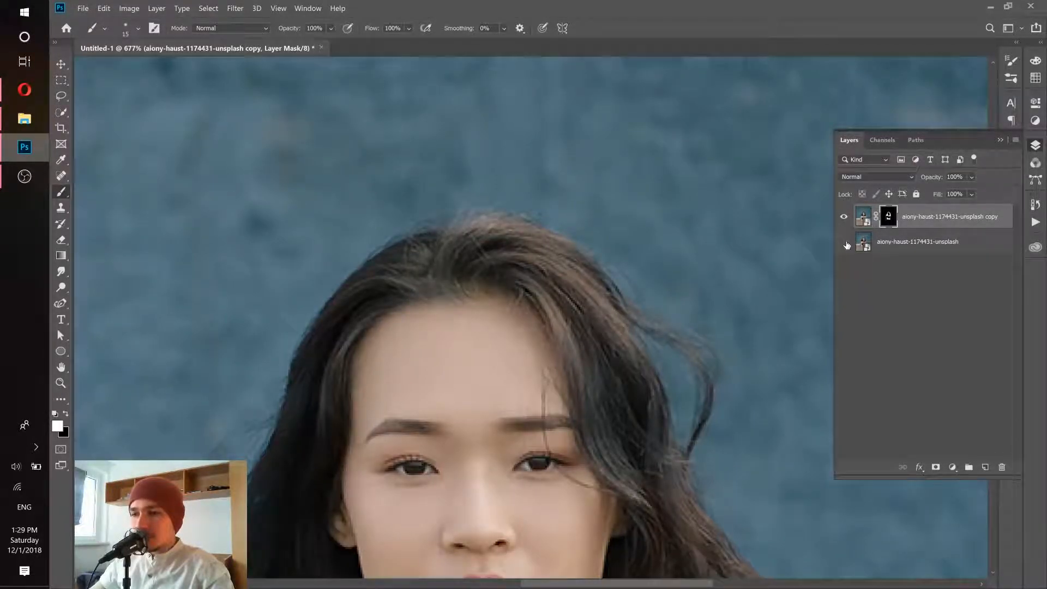
{"action": "left_click", "coordinate": [847, 245]}
{"action": "mouse_move", "coordinate": [627, 349]}
{"action": "left_mouse_down"}
{"action": "mouse_move", "coordinate": [578, 283]}
{"action": "mouse_move", "coordinate": [524, 248]}
{"action": "mouse_move", "coordinate": [475, 246]}
{"action": "mouse_move", "coordinate": [396, 275]}
{"action": "mouse_move", "coordinate": [352, 322]}
{"action": "mouse_move", "coordinate": [387, 262]}
{"action": "mouse_move", "coordinate": [327, 384]}
{"action": "left_mouse_up"}
{"action": "left_click_drag", "start_coordinate": [344, 366], "coordinate": [457, 229]}
{"action": "scroll", "coordinate": [747, 261], "scroll_direction": "down", "scroll_amount": 4}
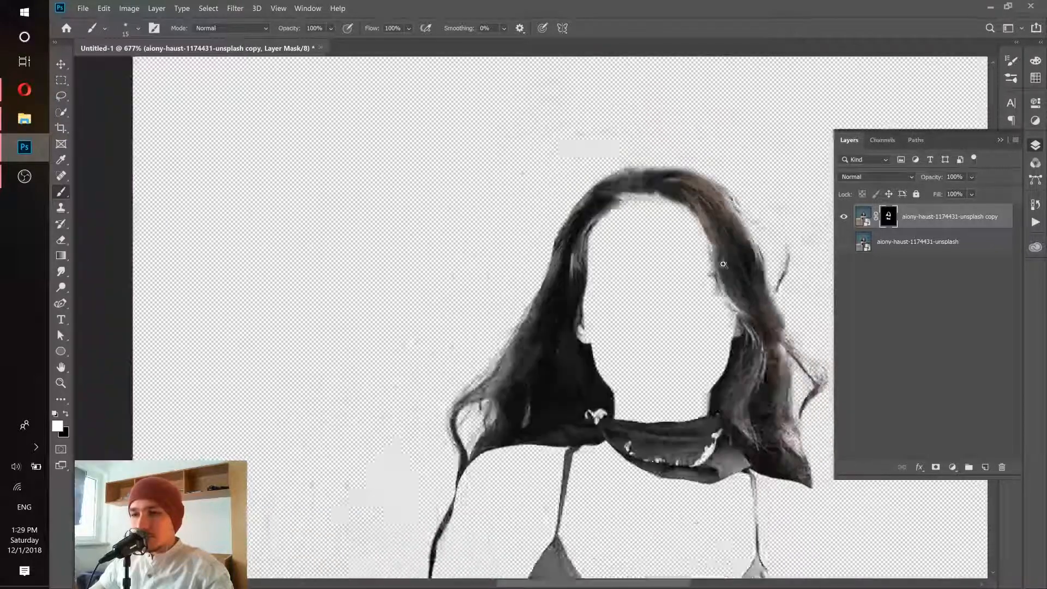
{"action": "left_click_drag", "start_coordinate": [678, 258], "coordinate": [493, 285]}
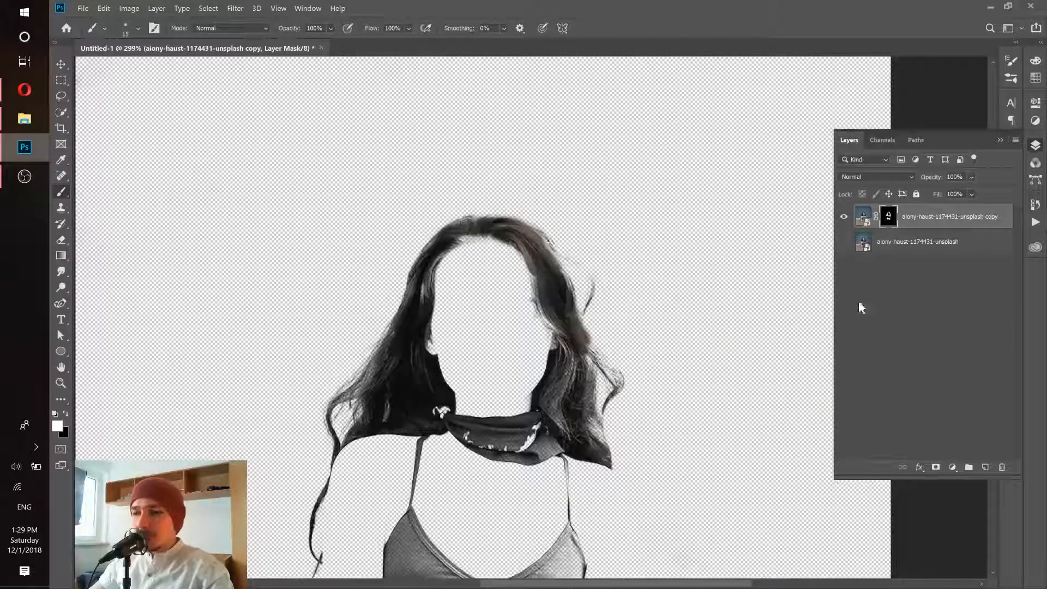
- Add a new layer above the masked copy and smudge a strand outward from the hair on the left side of the head
{"action": "left_click", "coordinate": [986, 467]}
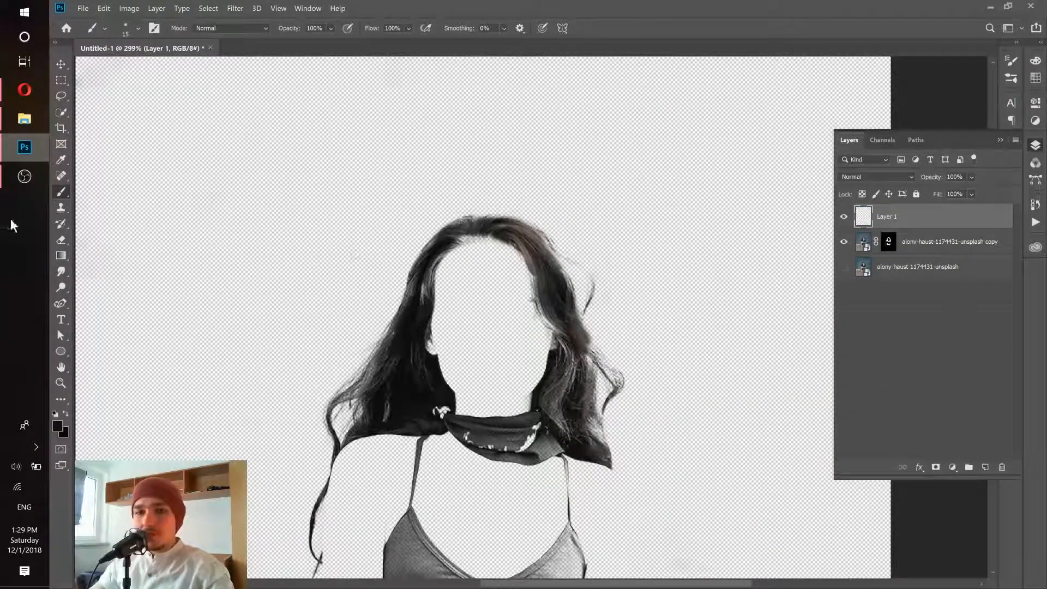
{"action": "right_click", "coordinate": [60, 270]}
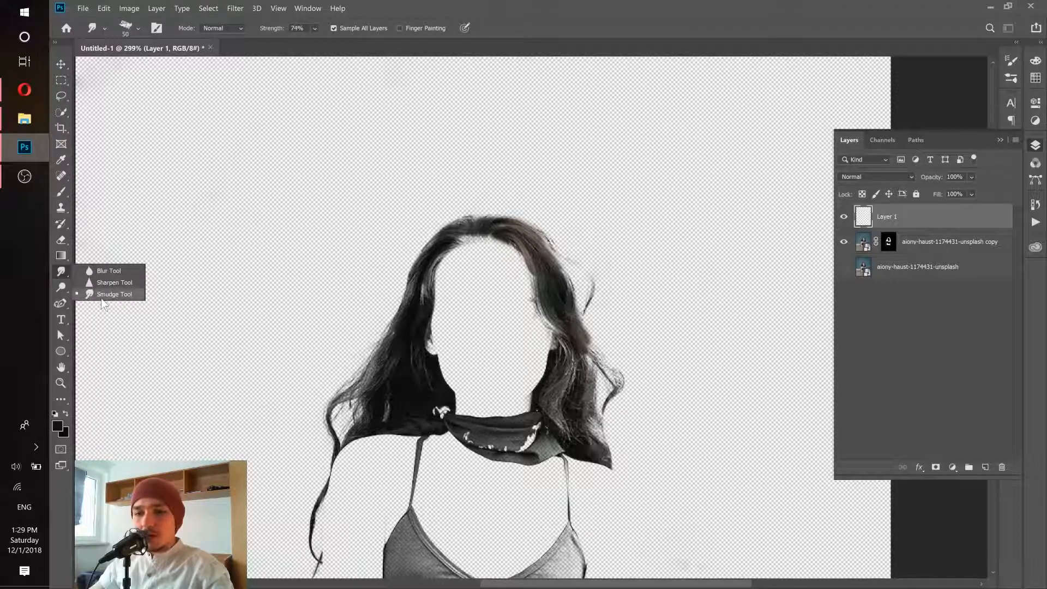
{"action": "left_click", "coordinate": [107, 296]}
{"action": "left_click_drag", "start_coordinate": [604, 303], "coordinate": [528, 321]}
{"action": "right_click", "coordinate": [519, 284], "text": "alt"}
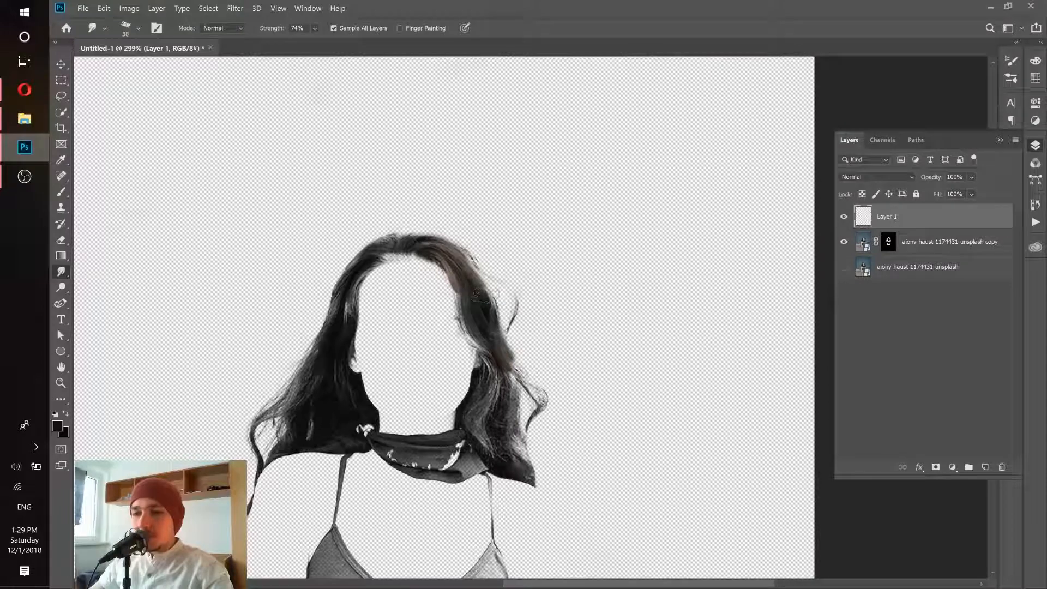
{"action": "mouse_move", "coordinate": [340, 293]}
{"action": "left_mouse_down"}
{"action": "mouse_move", "coordinate": [365, 317]}
{"action": "mouse_move", "coordinate": [336, 307]}
{"action": "mouse_move", "coordinate": [303, 270]}
{"action": "left_mouse_up"}
{"action": "left_click_drag", "start_coordinate": [355, 315], "coordinate": [248, 234]}
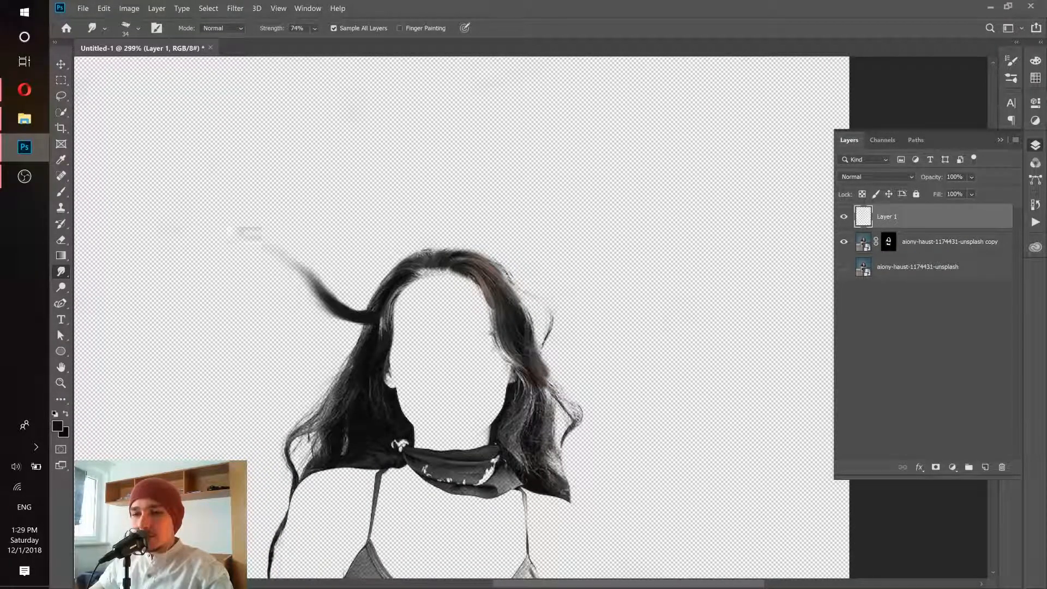
- Try to extend the smudged strand farther out to the left, and undo that stroke
{"action": "mouse_move", "coordinate": [357, 314]}
{"action": "left_mouse_down"}
{"action": "mouse_move", "coordinate": [218, 229]}
{"action": "mouse_move", "coordinate": [139, 232]}
{"action": "left_mouse_up"}
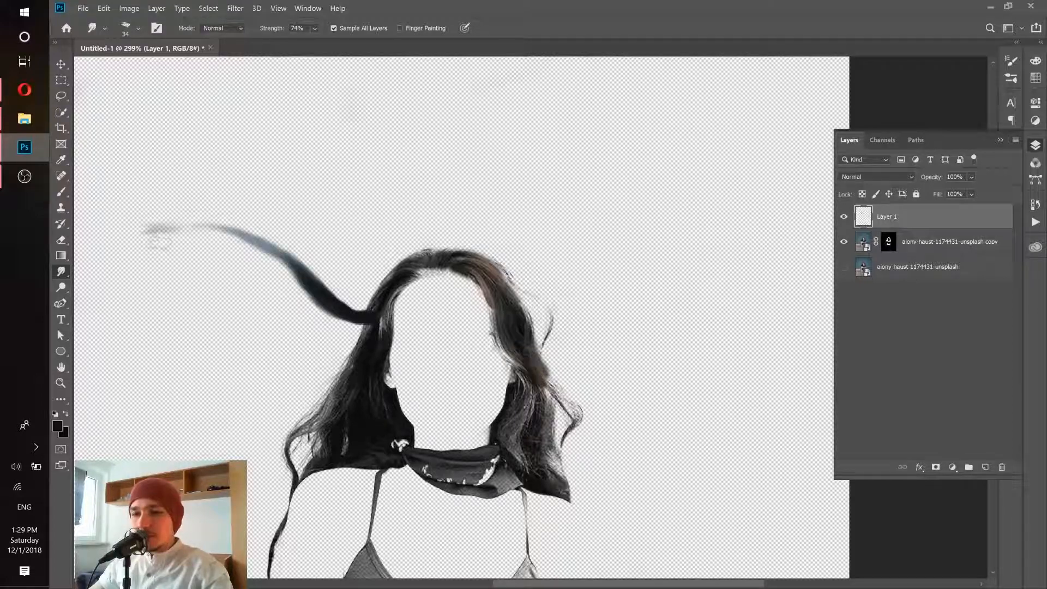
{"action": "scroll", "coordinate": [306, 262], "scroll_direction": "down", "scroll_amount": 3}
{"action": "key", "text": "ctrl+z"}
- Show the original photo layer to examine the smudged strand's edges against the background, and hide the layer again
{"action": "left_click_drag", "start_coordinate": [316, 242], "coordinate": [373, 274]}
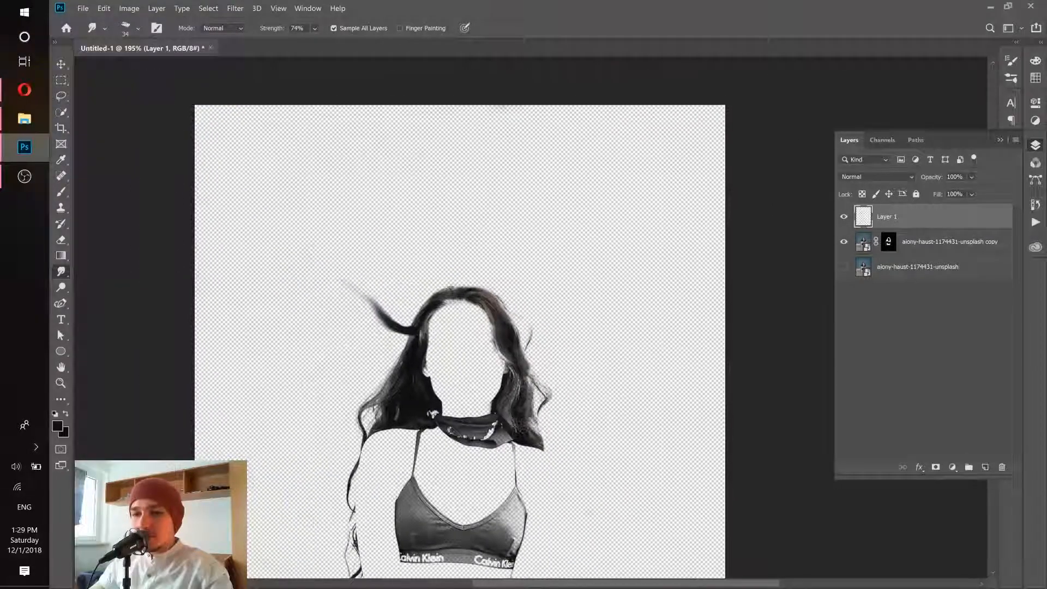
{"action": "scroll", "coordinate": [379, 286], "scroll_direction": "up", "scroll_amount": 2}
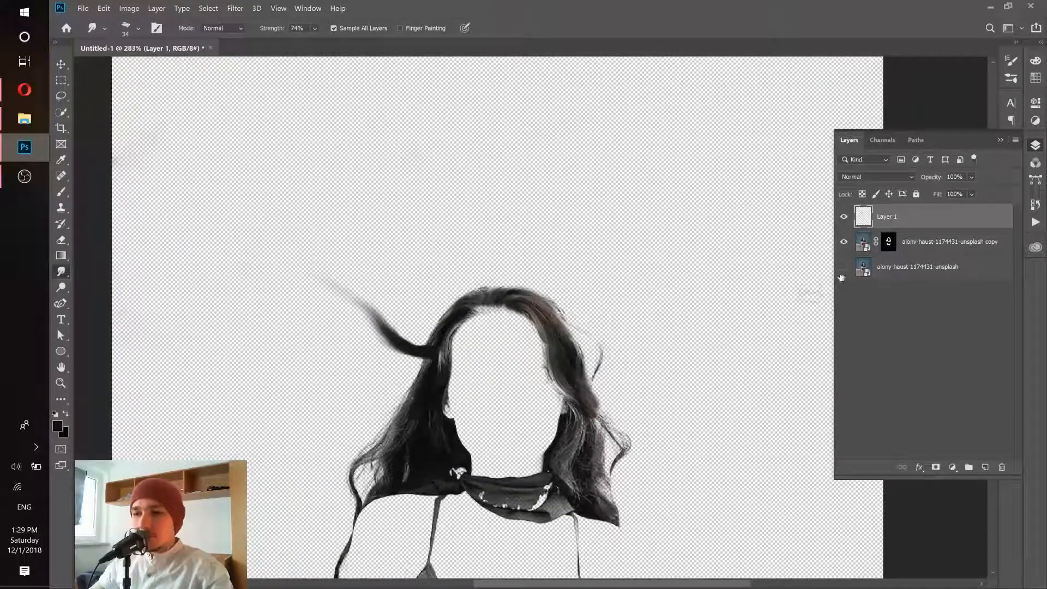
{"action": "left_click", "coordinate": [844, 267]}
{"action": "scroll", "coordinate": [391, 347], "scroll_direction": "up", "scroll_amount": 2}
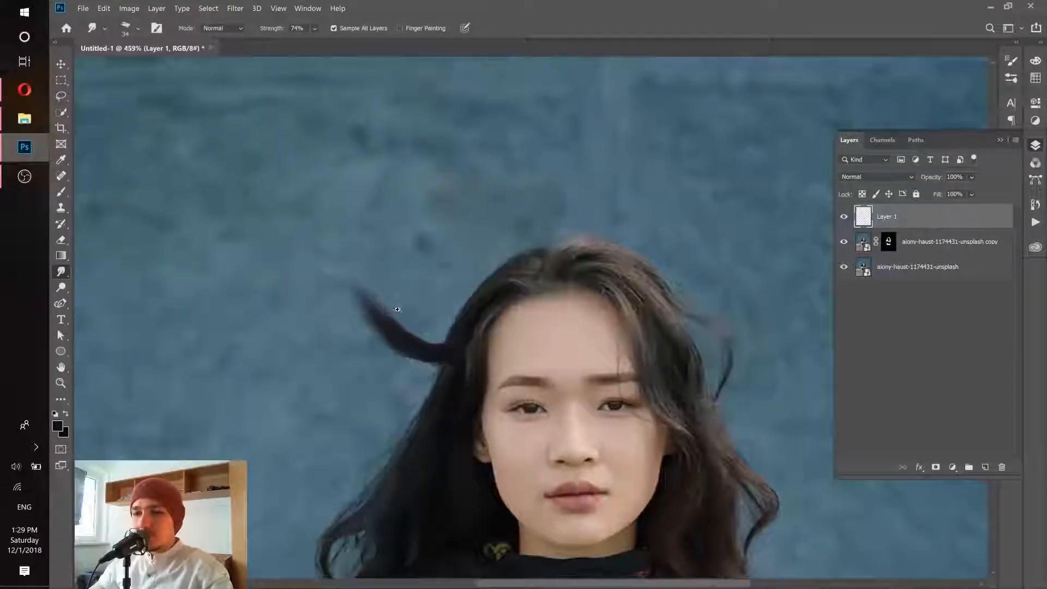
{"action": "scroll", "coordinate": [383, 250], "scroll_direction": "up", "scroll_amount": 2}
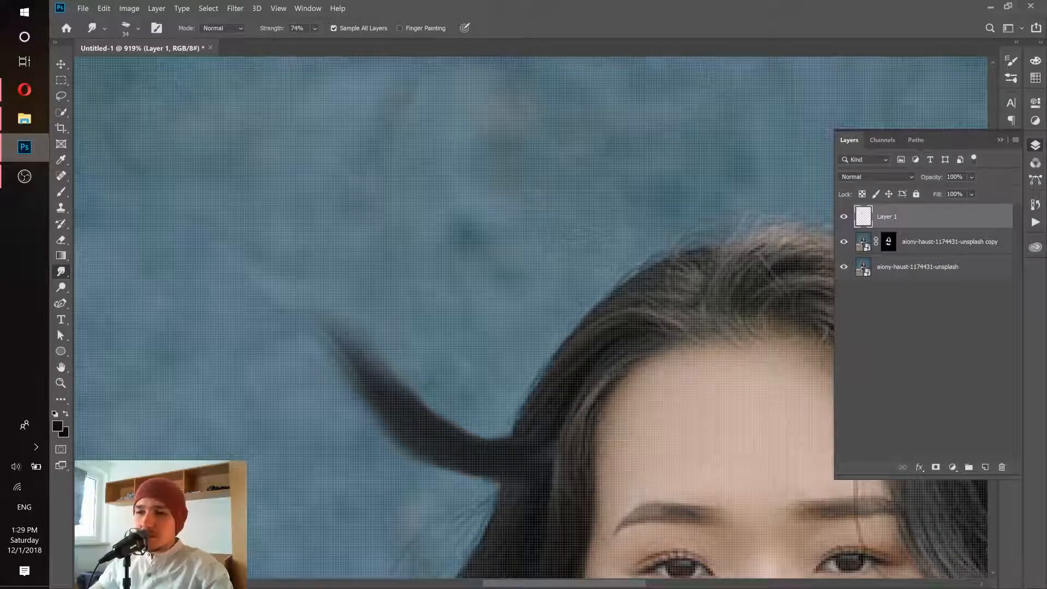
{"action": "left_click", "coordinate": [844, 267]}
- Smudge repeatedly from the strand's base outward to lengthen and darken it into a tapered horn shape on Layer 1
{"action": "left_click_drag", "start_coordinate": [271, 353], "coordinate": [545, 341]}
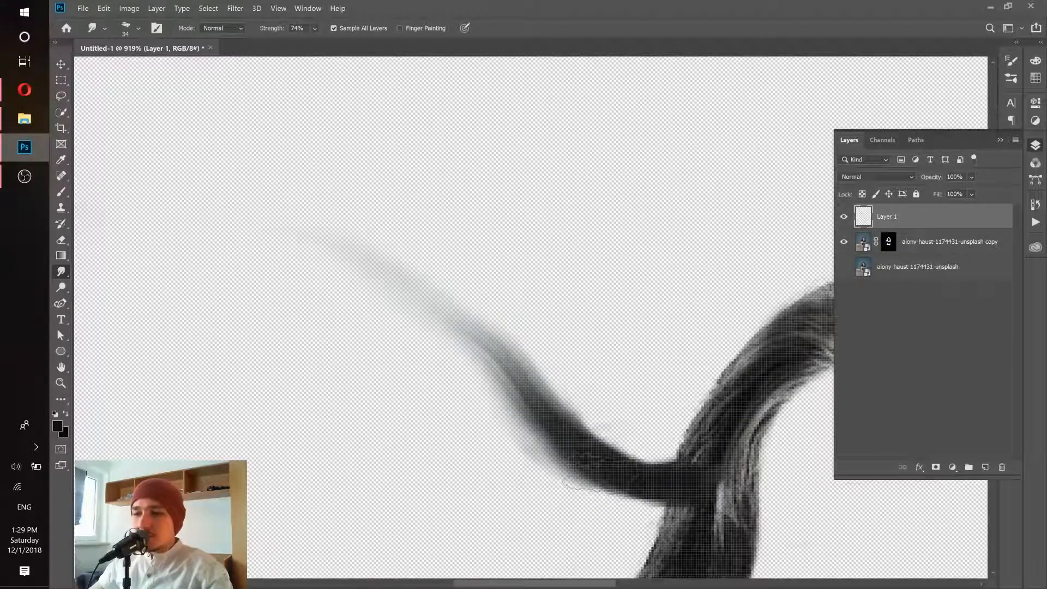
{"action": "scroll", "coordinate": [616, 392], "scroll_direction": "down", "scroll_amount": 2}
{"action": "scroll", "coordinate": [551, 355], "scroll_direction": "up", "scroll_amount": 3}
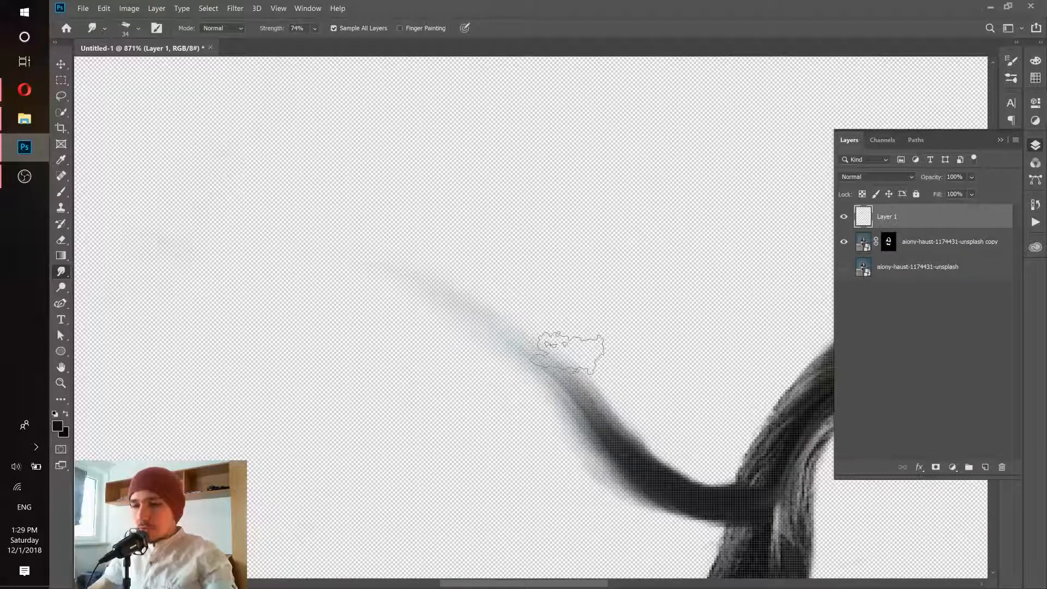
{"action": "mouse_move", "coordinate": [572, 352]}
{"action": "left_mouse_down"}
{"action": "mouse_move", "coordinate": [589, 420]}
{"action": "mouse_move", "coordinate": [303, 253]}
{"action": "mouse_move", "coordinate": [308, 223]}
{"action": "left_mouse_up"}
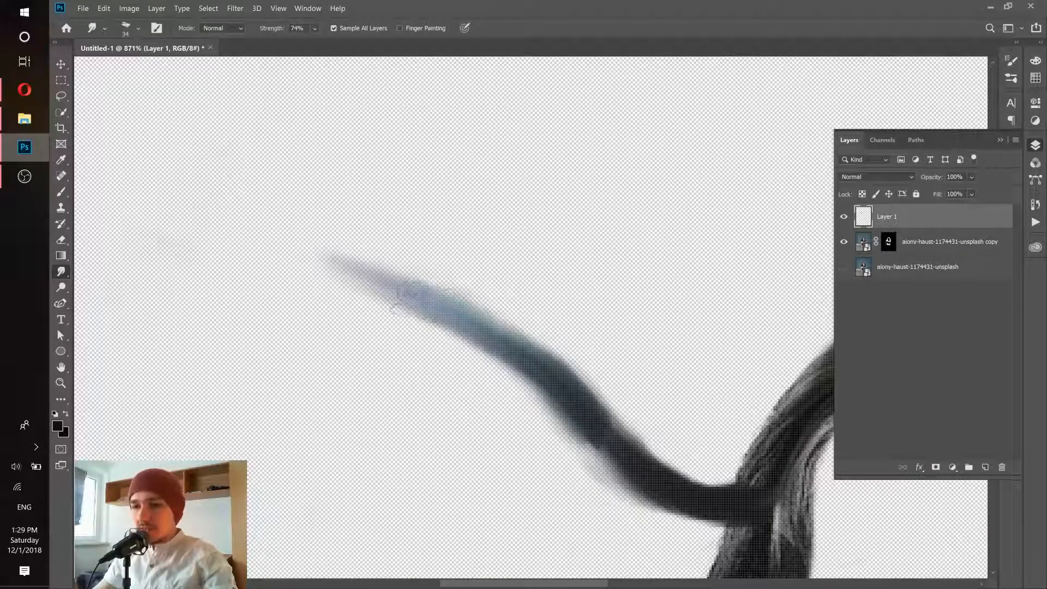
{"action": "left_click_drag", "start_coordinate": [453, 293], "coordinate": [222, 222]}
{"action": "mouse_move", "coordinate": [707, 502]}
{"action": "left_mouse_down"}
{"action": "mouse_move", "coordinate": [615, 485]}
{"action": "mouse_move", "coordinate": [514, 373]}
{"action": "mouse_move", "coordinate": [321, 284]}
{"action": "mouse_move", "coordinate": [204, 247]}
{"action": "left_mouse_up"}
{"action": "left_click_drag", "start_coordinate": [404, 315], "coordinate": [389, 315], "text": "ctrl"}
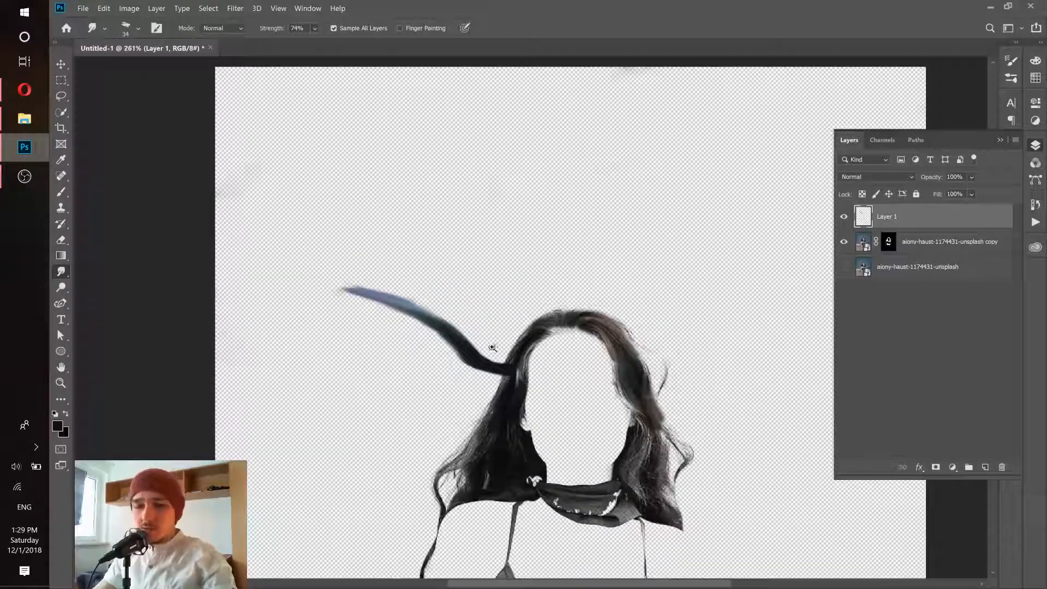
- Undo all the smudge strokes on Layer 1 that formed the horn on the left side of the head
{"action": "left_click_drag", "start_coordinate": [496, 345], "coordinate": [505, 347], "text": "ctrl"}
{"action": "key", "text": "ctrl+z"}
{"action": "key", "text": "ctrl+z"}
{"action": "key", "text": "ctrl+z"}
{"action": "key", "text": "ctrl+z"}
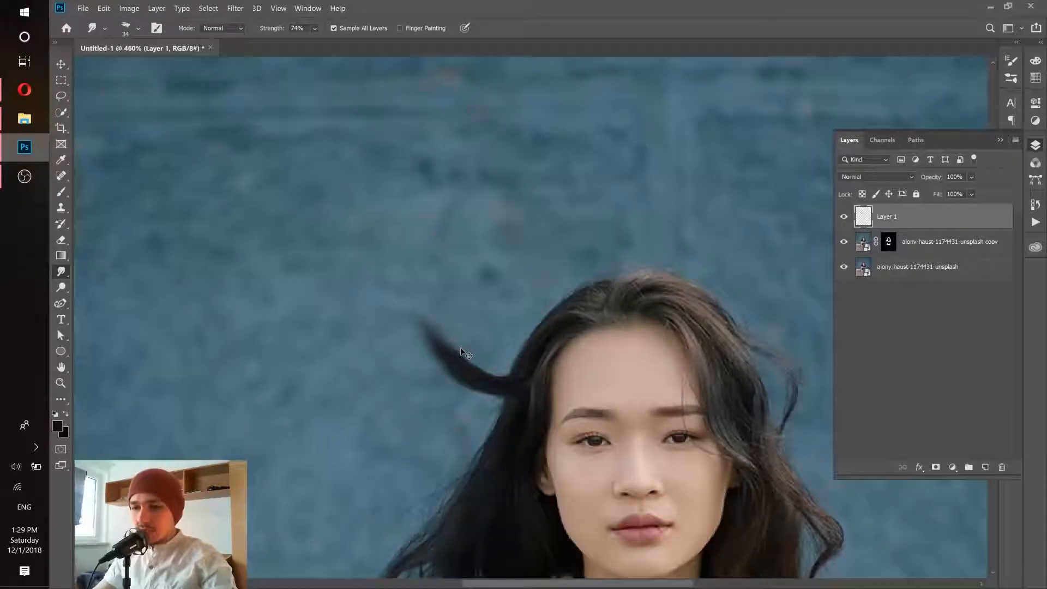
{"action": "key", "text": "ctrl+z"}
{"action": "key", "text": "ctrl+z"}
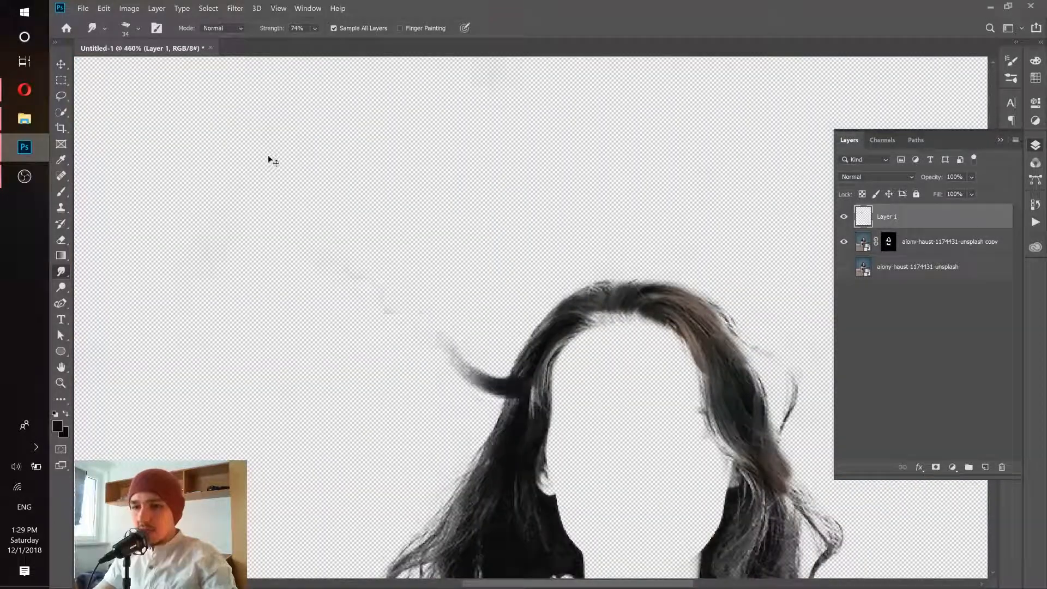
{"action": "key", "text": "ctrl+z"}
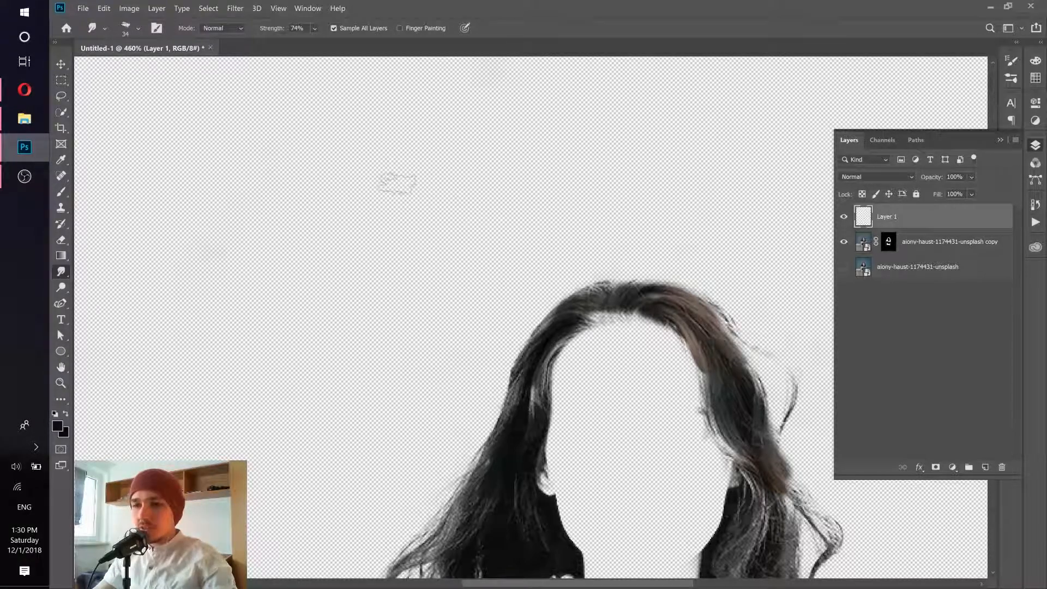
{"action": "right_click", "coordinate": [396, 184]}
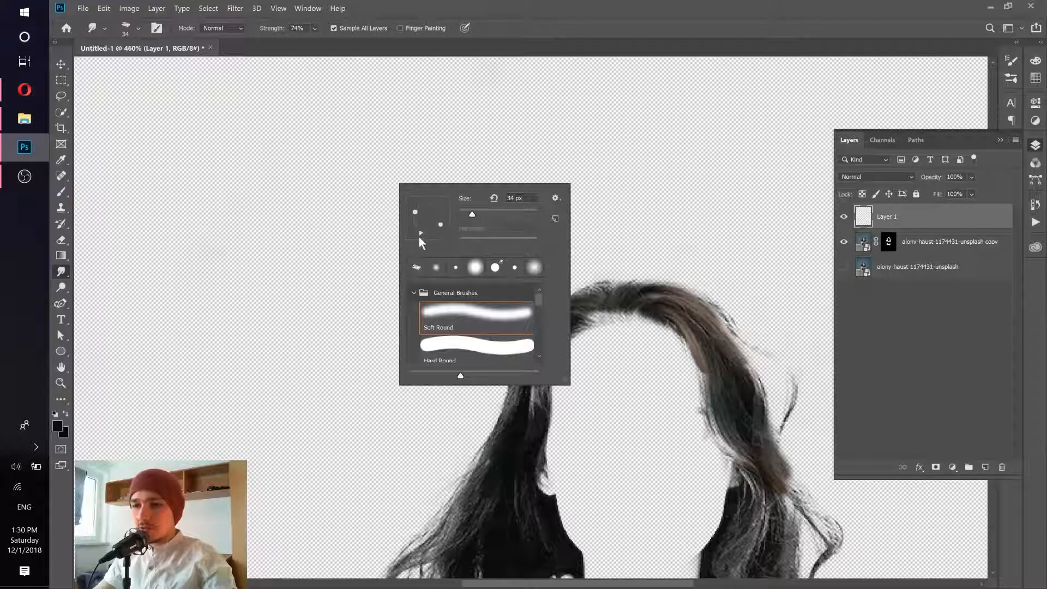
{"action": "left_click", "coordinate": [138, 28]}
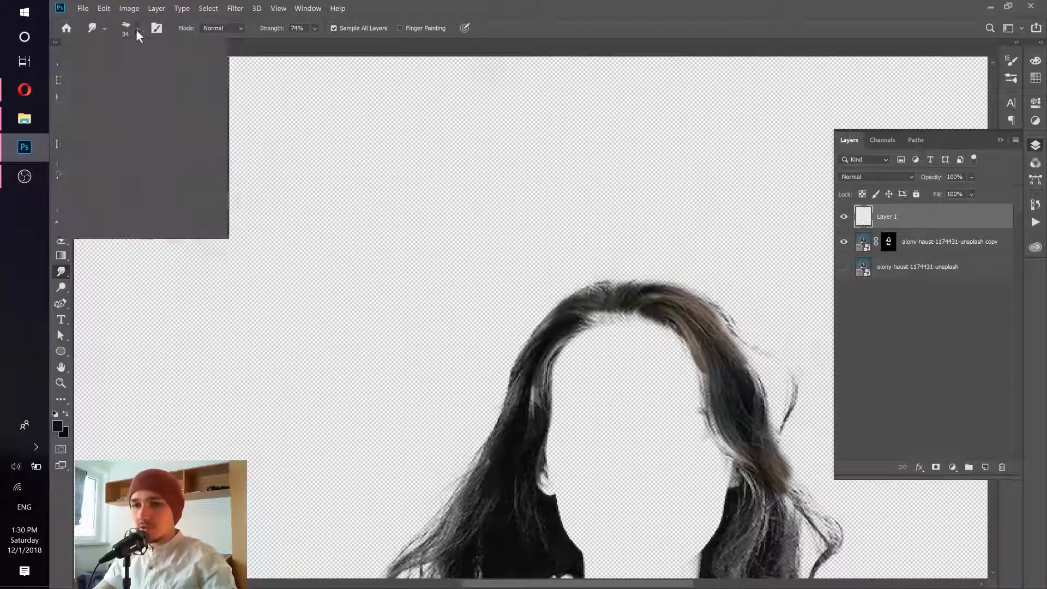
{"action": "left_click", "coordinate": [449, 5]}
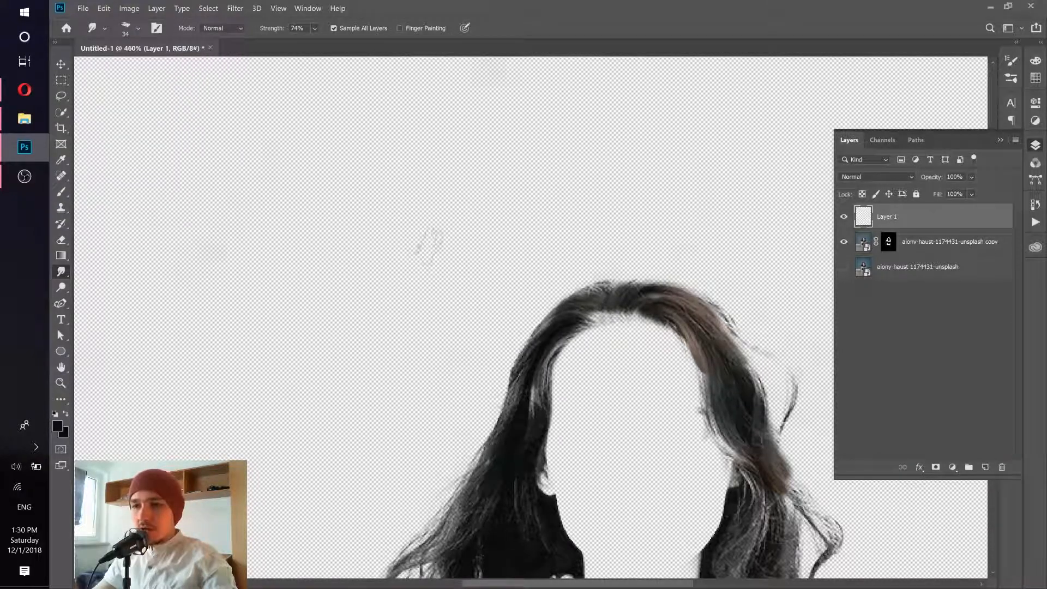
- Try smudging a curved strand outward from the hair on the left side of the head at 74% strength, and undo the strokes
{"action": "scroll", "coordinate": [444, 286], "scroll_direction": "down", "scroll_amount": 3}
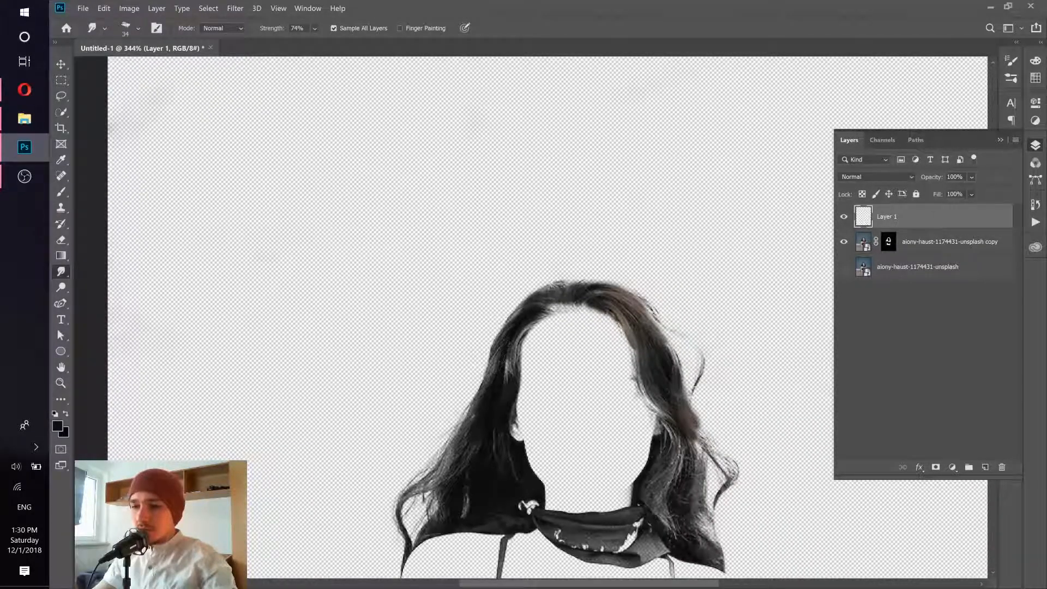
{"action": "mouse_move", "coordinate": [505, 349]}
{"action": "left_mouse_down"}
{"action": "mouse_move", "coordinate": [472, 357]}
{"action": "mouse_move", "coordinate": [355, 270]}
{"action": "left_mouse_up"}
{"action": "left_click_drag", "start_coordinate": [487, 367], "coordinate": [404, 284]}
{"action": "left_click_drag", "start_coordinate": [479, 363], "coordinate": [343, 267]}
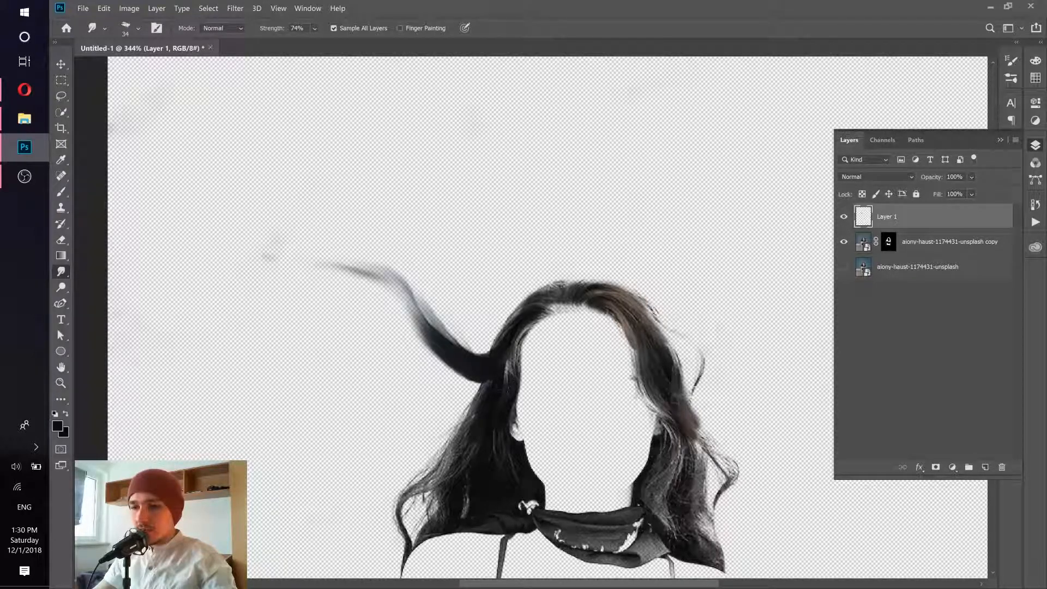
{"action": "mouse_move", "coordinate": [494, 376]}
{"action": "left_mouse_down"}
{"action": "mouse_move", "coordinate": [354, 269]}
{"action": "mouse_move", "coordinate": [271, 253]}
{"action": "left_mouse_up"}
{"action": "left_click_drag", "start_coordinate": [590, 361], "coordinate": [413, 367]}
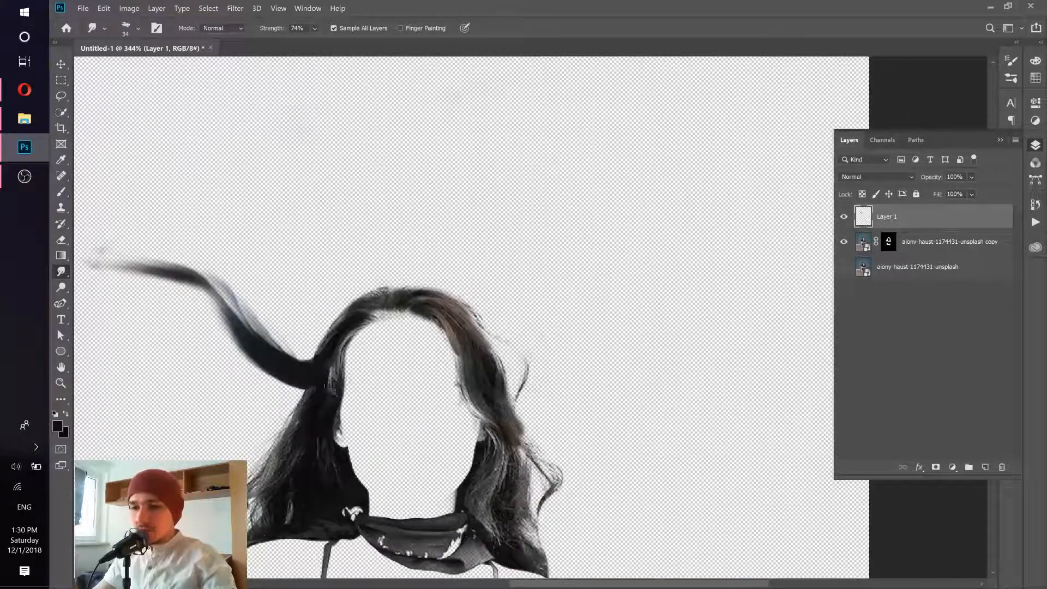
{"action": "key", "text": "ctrl+z"}
{"action": "key", "text": "ctrl+z"}
{"action": "key", "text": "ctrl+z"}
{"action": "key", "text": "ctrl+z"}
{"action": "key", "text": "ctrl+z"}
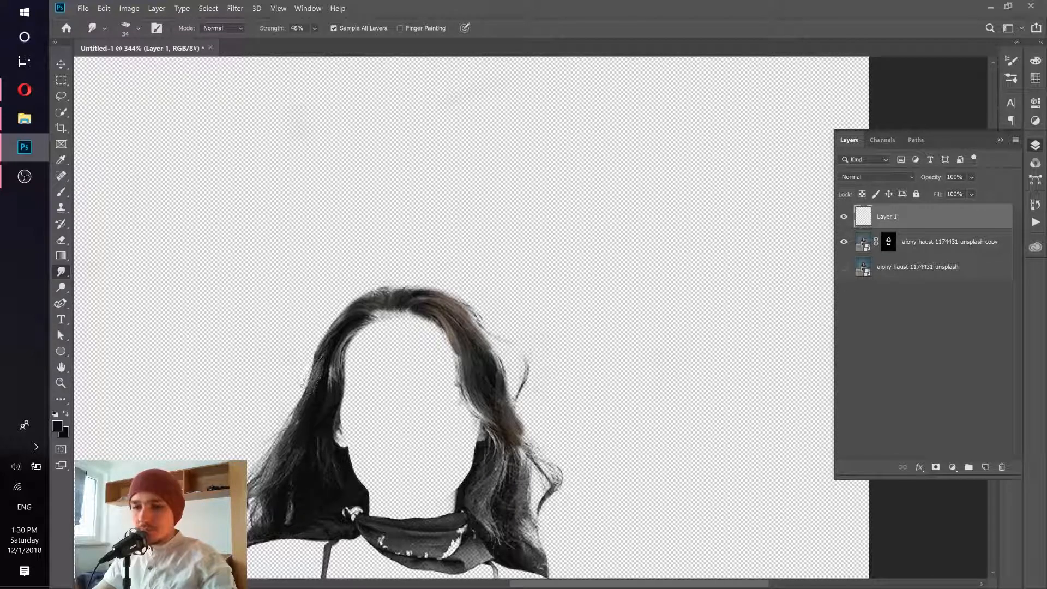
- Lower the smudge strength to 48% and smudge a tapered horn up and outward from the hair on the right side of the head
{"action": "right_click", "coordinate": [297, 357]}
{"action": "left_click_drag", "start_coordinate": [319, 384], "coordinate": [303, 376]}
{"action": "left_click", "coordinate": [232, 371]}
{"action": "mouse_move", "coordinate": [480, 362]}
{"action": "left_mouse_down"}
{"action": "mouse_move", "coordinate": [507, 365]}
{"action": "mouse_move", "coordinate": [624, 303]}
{"action": "left_mouse_up"}
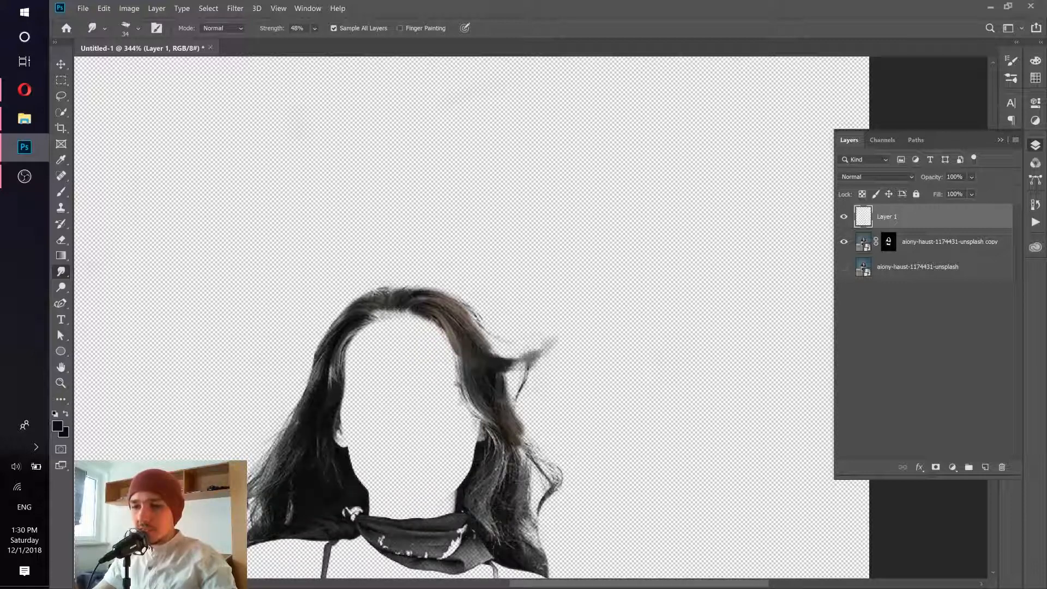
{"action": "left_click_drag", "start_coordinate": [473, 349], "coordinate": [602, 337]}
{"action": "left_click_drag", "start_coordinate": [493, 391], "coordinate": [657, 294]}
{"action": "mouse_move", "coordinate": [474, 336]}
{"action": "left_mouse_down"}
{"action": "mouse_move", "coordinate": [644, 321]}
{"action": "mouse_move", "coordinate": [704, 282]}
{"action": "left_mouse_up"}
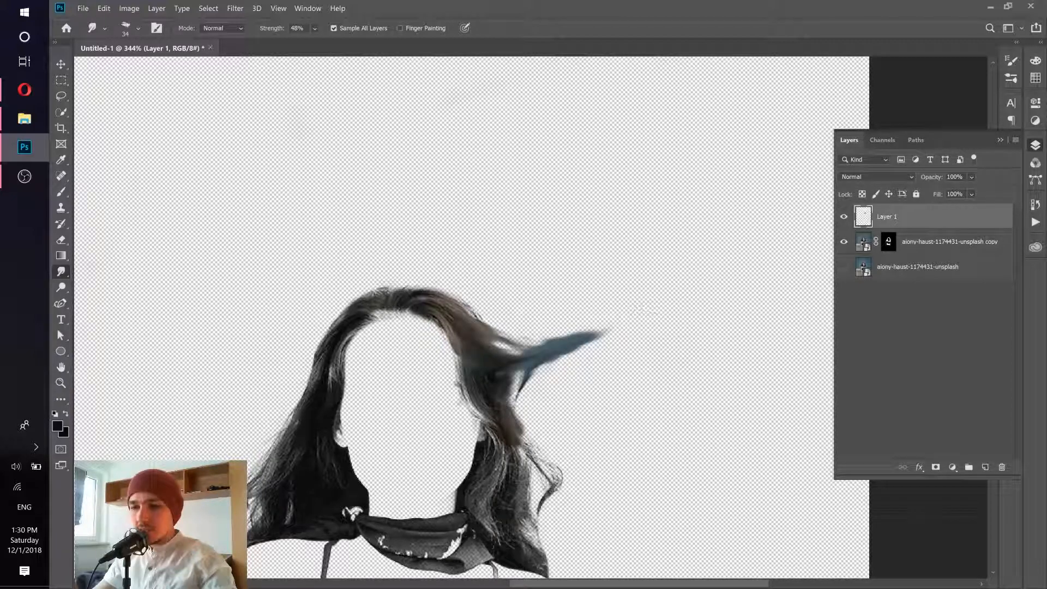
{"action": "mouse_move", "coordinate": [493, 352]}
{"action": "left_mouse_down"}
{"action": "mouse_move", "coordinate": [642, 323]}
{"action": "mouse_move", "coordinate": [682, 297]}
{"action": "left_mouse_up"}
{"action": "mouse_move", "coordinate": [489, 371]}
{"action": "left_mouse_down"}
{"action": "mouse_move", "coordinate": [662, 309]}
{"action": "mouse_move", "coordinate": [692, 291]}
{"action": "mouse_move", "coordinate": [675, 279]}
{"action": "mouse_move", "coordinate": [725, 255]}
{"action": "left_mouse_up"}
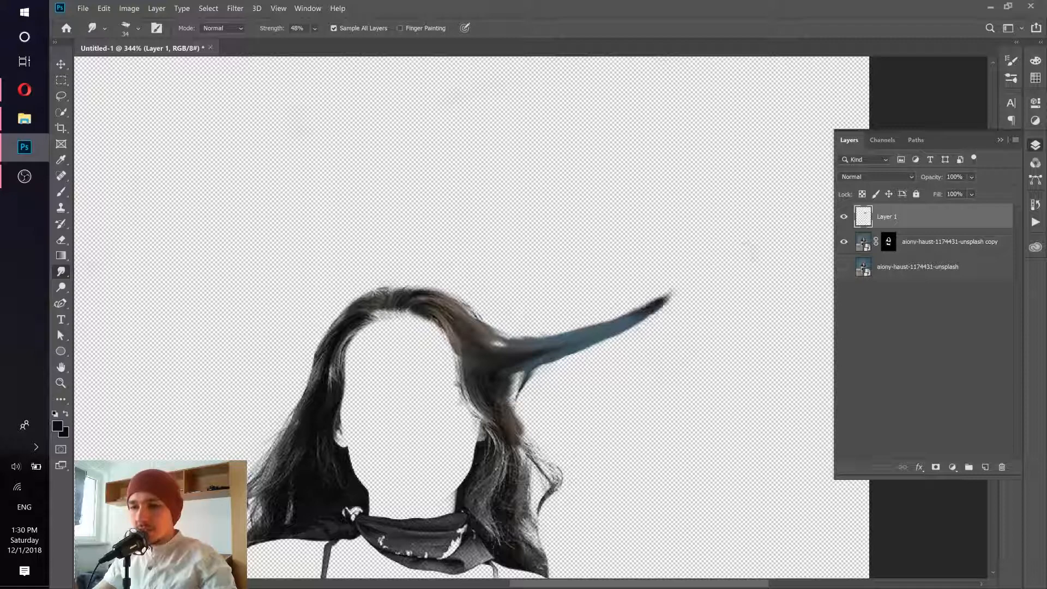
{"action": "left_click_drag", "start_coordinate": [606, 321], "coordinate": [769, 220]}
- Undo all the smudge strokes of the horn on the right side of the head
{"action": "mouse_move", "coordinate": [528, 350]}
{"action": "left_mouse_down"}
{"action": "mouse_move", "coordinate": [517, 348]}
{"action": "mouse_move", "coordinate": [535, 346]}
{"action": "left_mouse_up"}
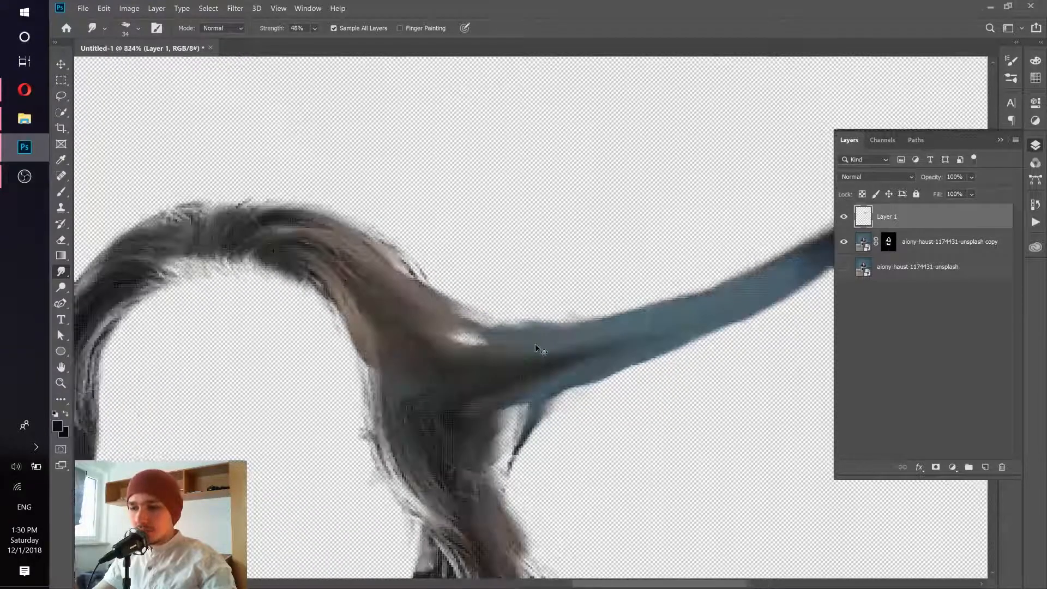
{"action": "key", "text": "ctrl+z"}
{"action": "key", "text": "ctrl+z"}
{"action": "key", "text": "ctrl+z"}
{"action": "key", "text": "ctrl+z"}
{"action": "key", "text": "ctrl+z"}
{"action": "key", "text": "ctrl+z"}
{"action": "key", "text": "ctrl+z"}
{"action": "key", "text": "ctrl+z"}
{"action": "key", "text": "ctrl+z"}
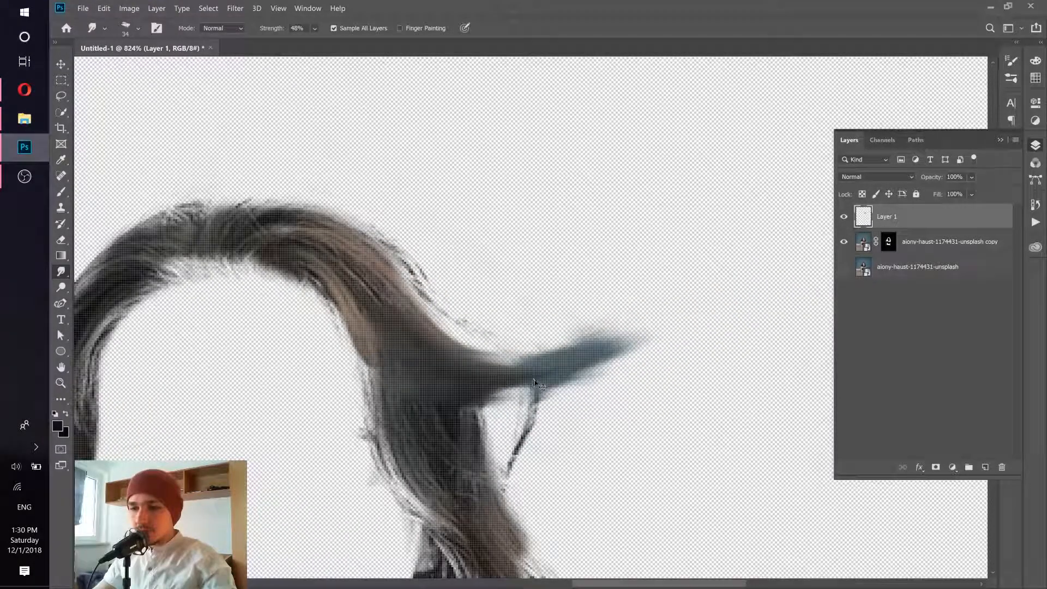
{"action": "left_click_drag", "start_coordinate": [452, 366], "coordinate": [360, 387]}
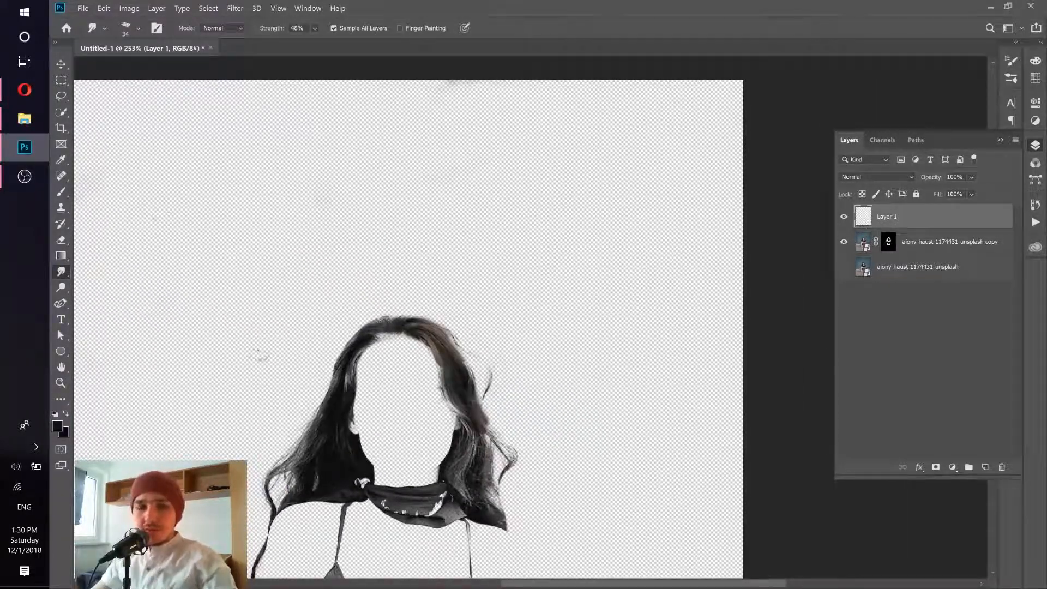
- Switch to the Opera browser to examine the horned-hair reference artwork, and return to Photoshop
{"action": "left_click_drag", "start_coordinate": [348, 371], "coordinate": [381, 344]}
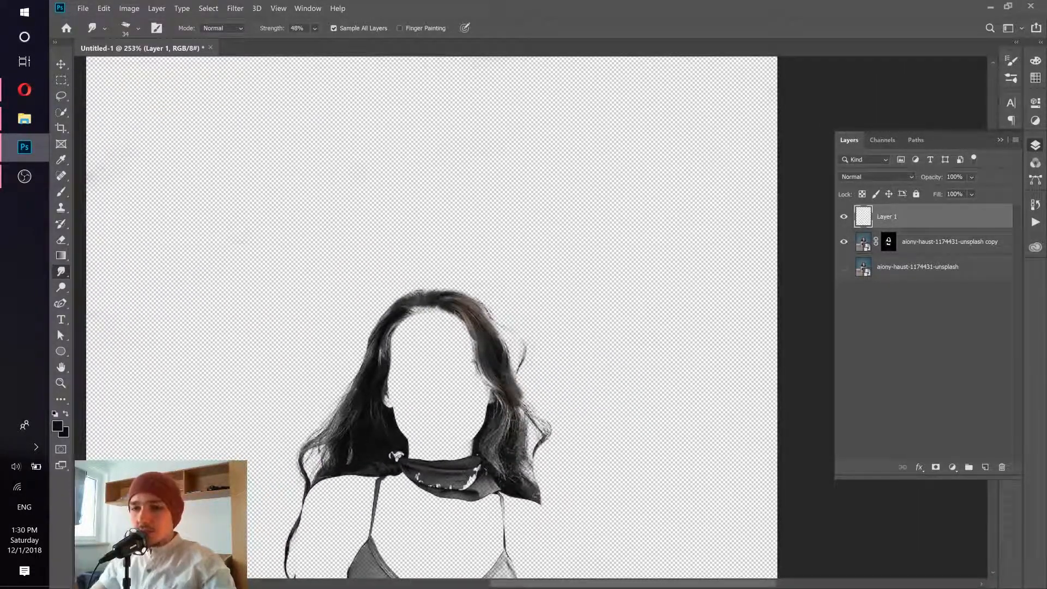
{"action": "left_click", "coordinate": [30, 97]}
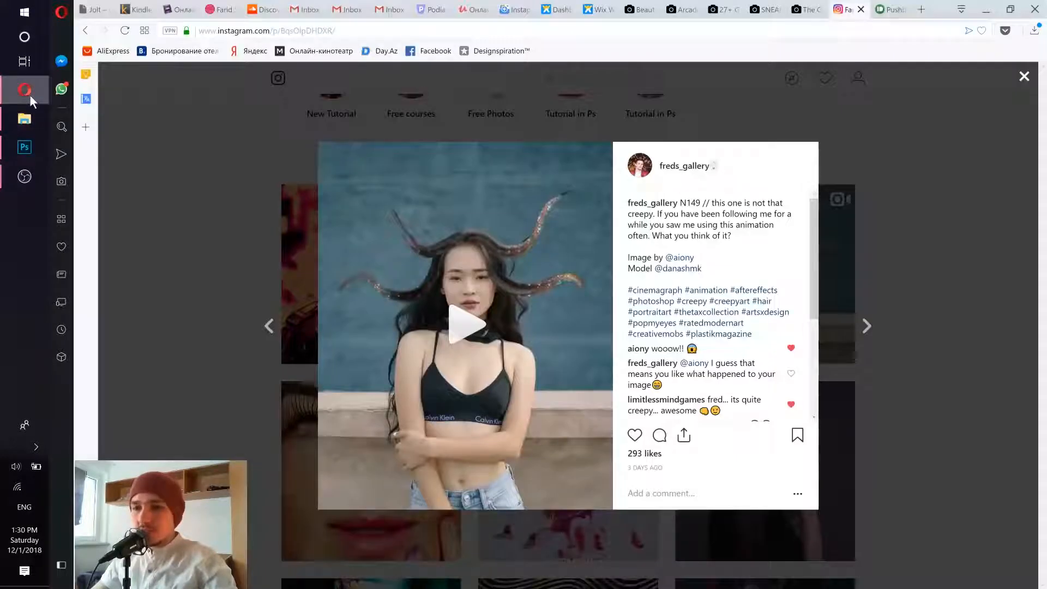
{"action": "left_click", "coordinate": [30, 96]}
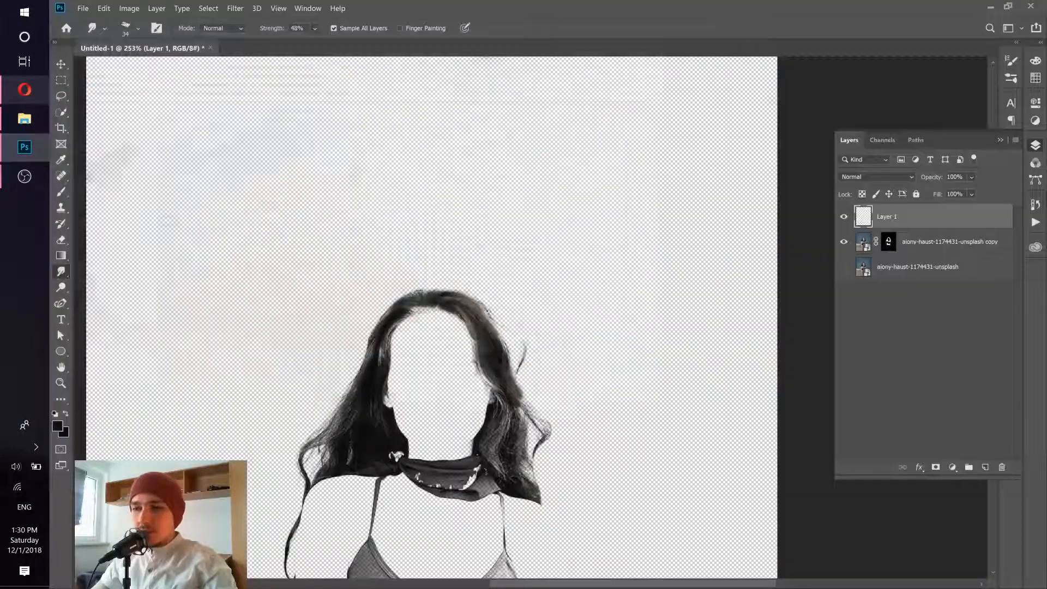
- Draw a five-point S-shaped path with the Curvature Pen tool from the hair above the left temple outward and up to the left
{"action": "left_click", "coordinate": [62, 302]}
{"action": "left_click", "coordinate": [106, 327]}
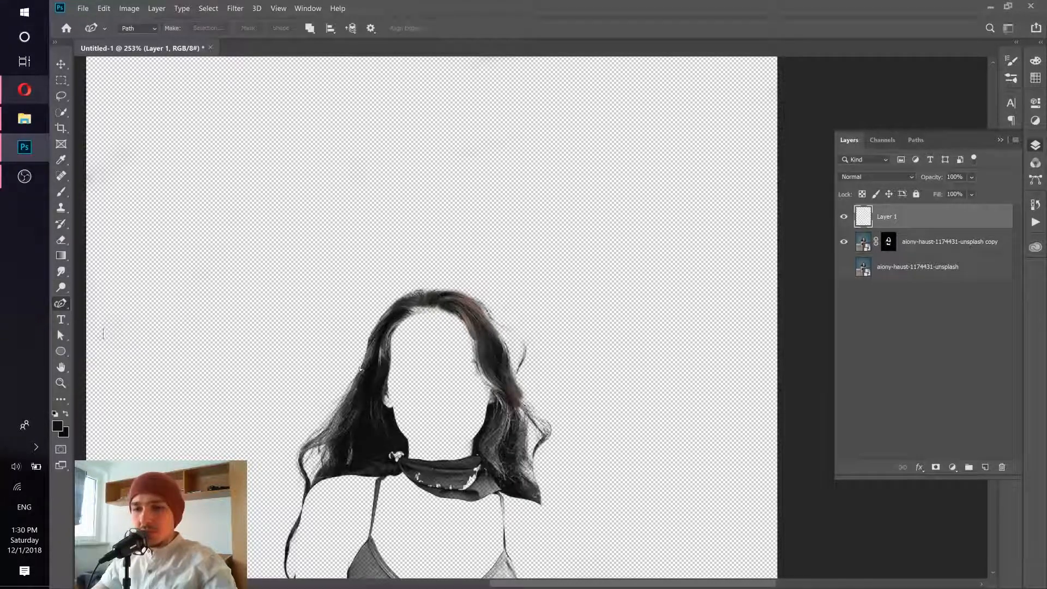
{"action": "scroll", "coordinate": [328, 345], "scroll_direction": "up", "scroll_amount": 4}
{"action": "scroll", "coordinate": [424, 347], "scroll_direction": "up", "scroll_amount": 2}
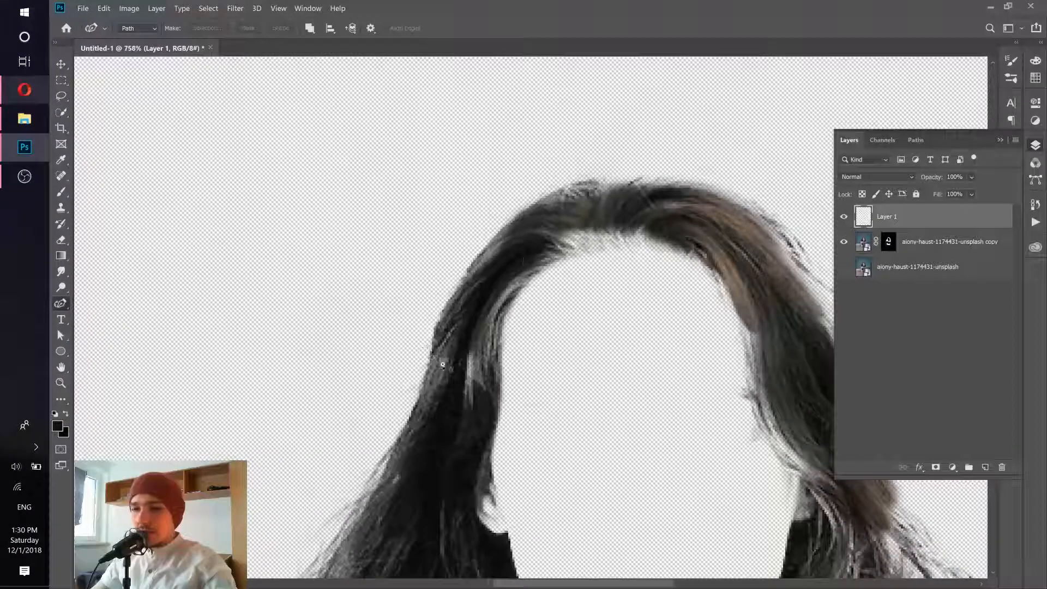
{"action": "scroll", "coordinate": [493, 301], "scroll_direction": "down", "scroll_amount": 3}
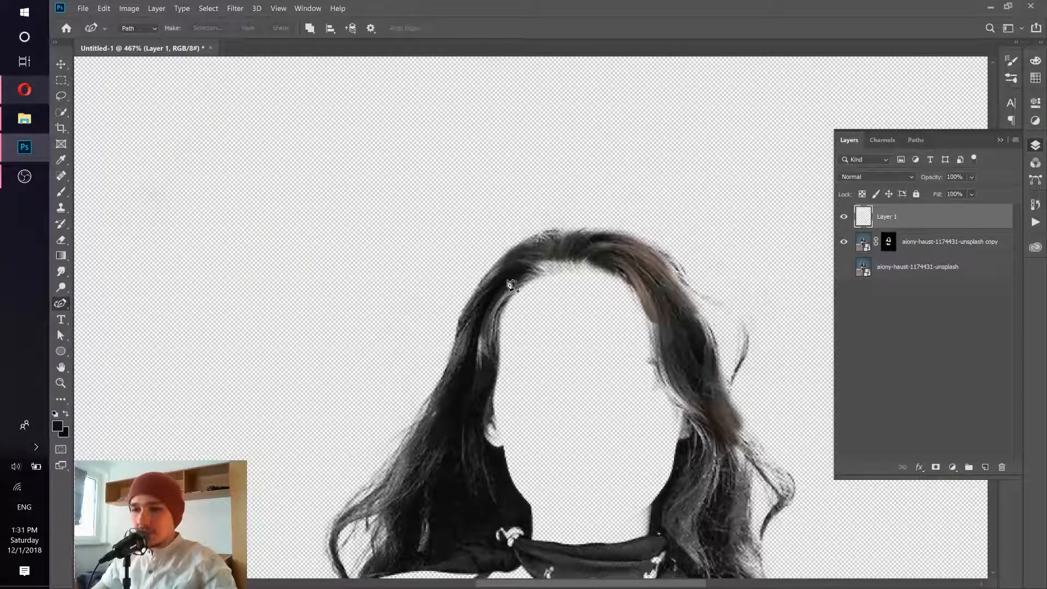
{"action": "left_click", "coordinate": [507, 279]}
{"action": "left_click", "coordinate": [471, 312]}
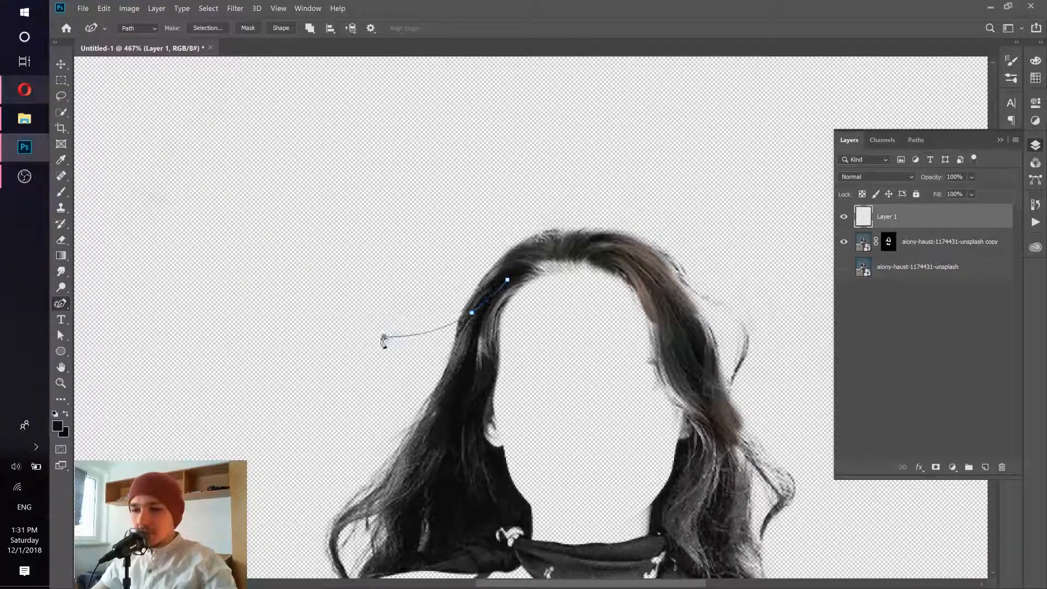
{"action": "left_click", "coordinate": [384, 336]}
{"action": "left_click", "coordinate": [258, 236]}
{"action": "left_click", "coordinate": [164, 181]}
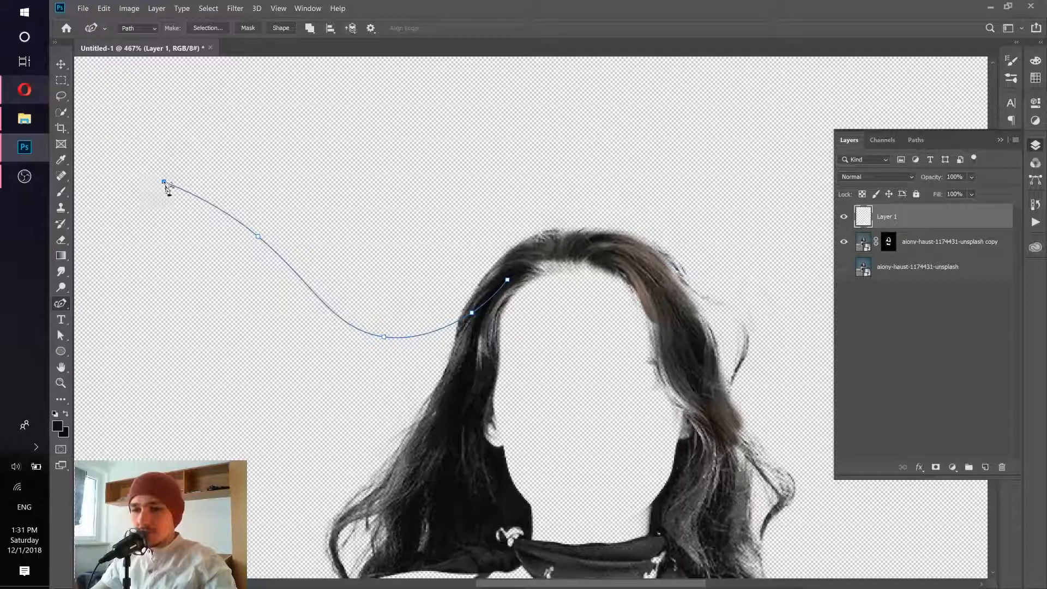
{"action": "scroll", "coordinate": [374, 250], "scroll_direction": "down", "scroll_amount": 3}
{"action": "scroll", "coordinate": [378, 252], "scroll_direction": "up", "scroll_amount": 1}
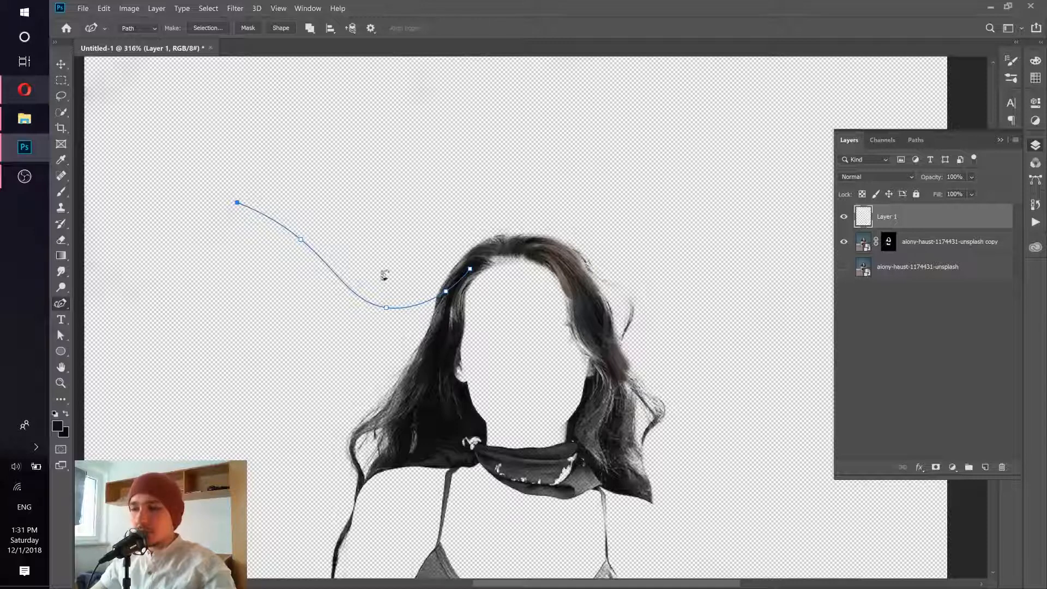
{"action": "left_click", "coordinate": [302, 242]}
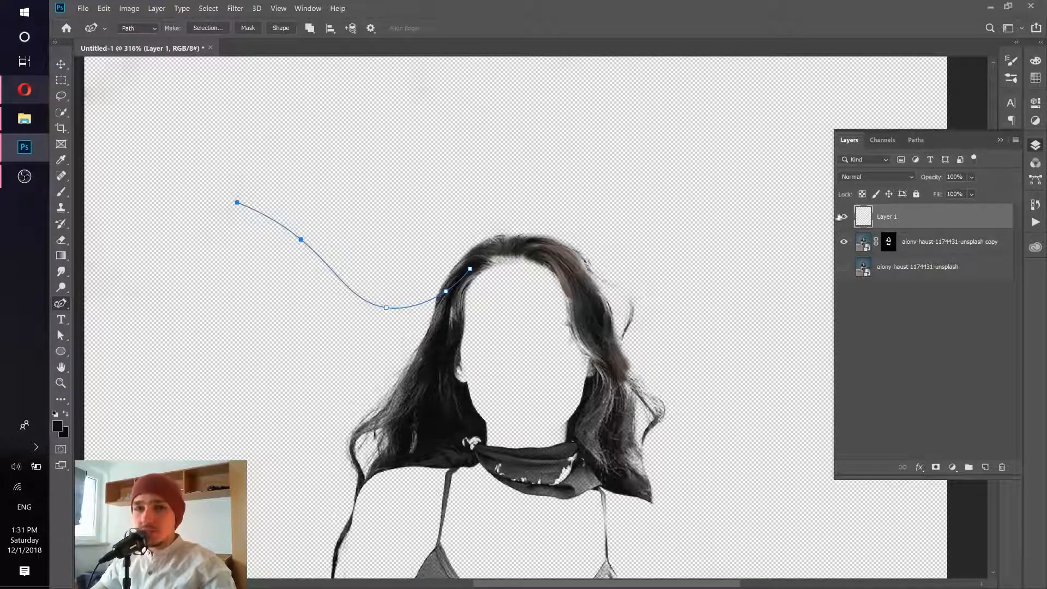
- Stroke the work path with the Smudge tool, leaving Simulate Pressure off
{"action": "left_click", "coordinate": [917, 140]}
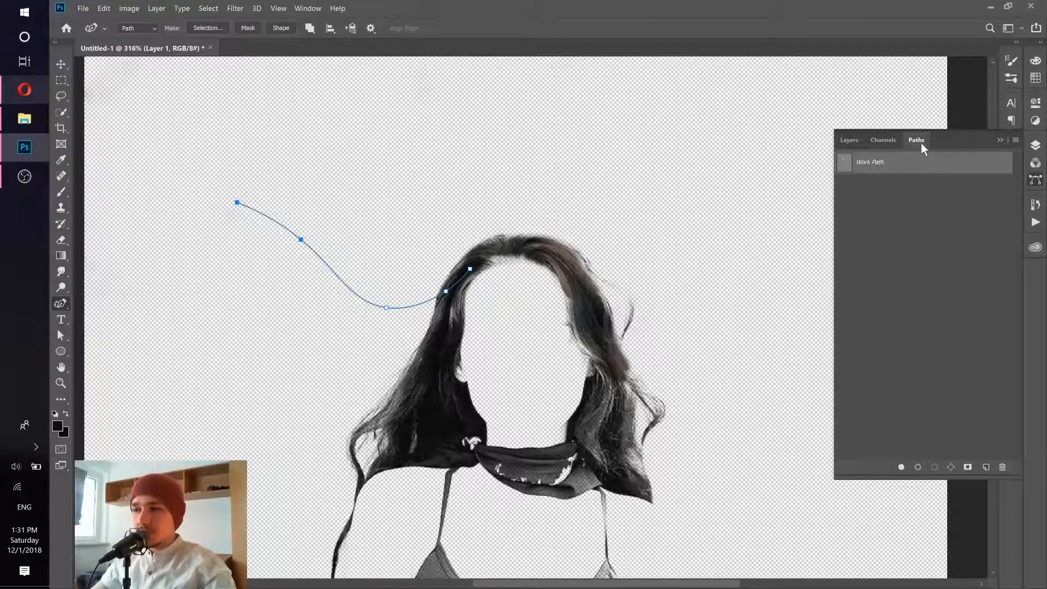
{"action": "left_click", "coordinate": [309, 8]}
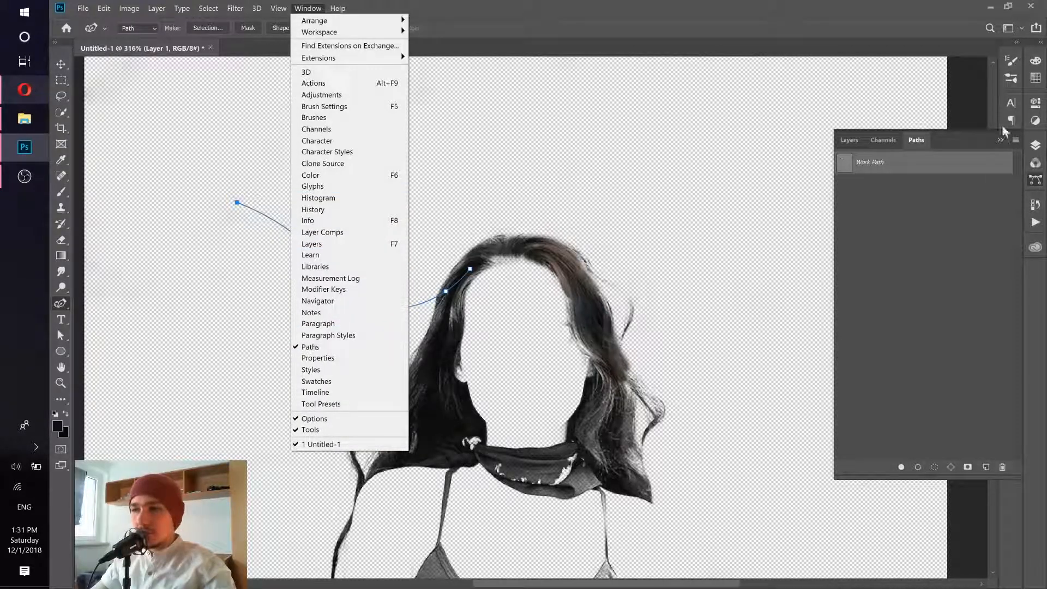
{"action": "left_click", "coordinate": [1036, 183]}
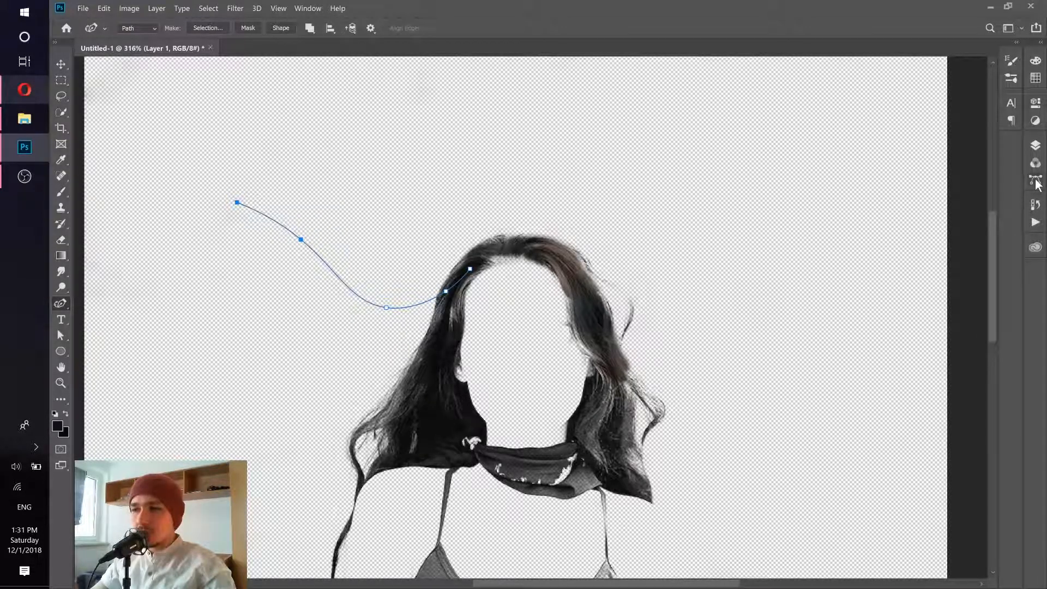
{"action": "left_click", "coordinate": [1035, 181]}
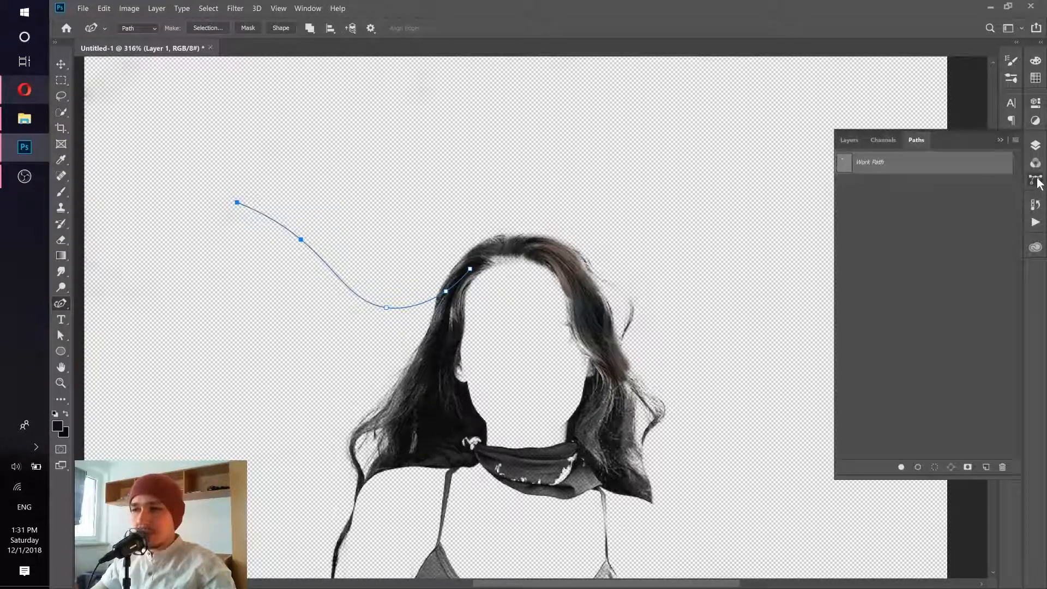
{"action": "right_click", "coordinate": [930, 169]}
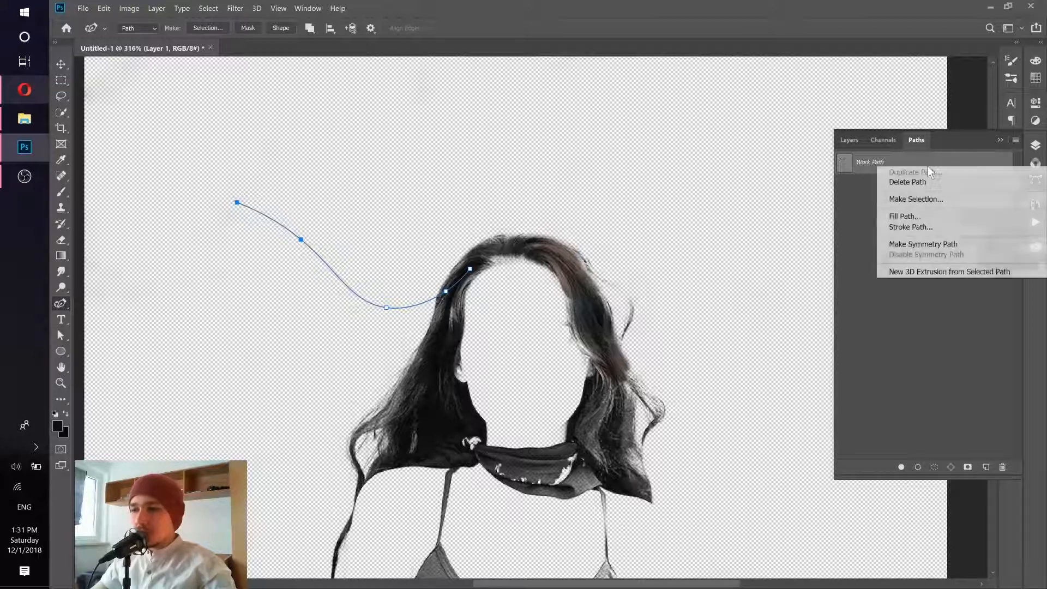
{"action": "left_click", "coordinate": [915, 228]}
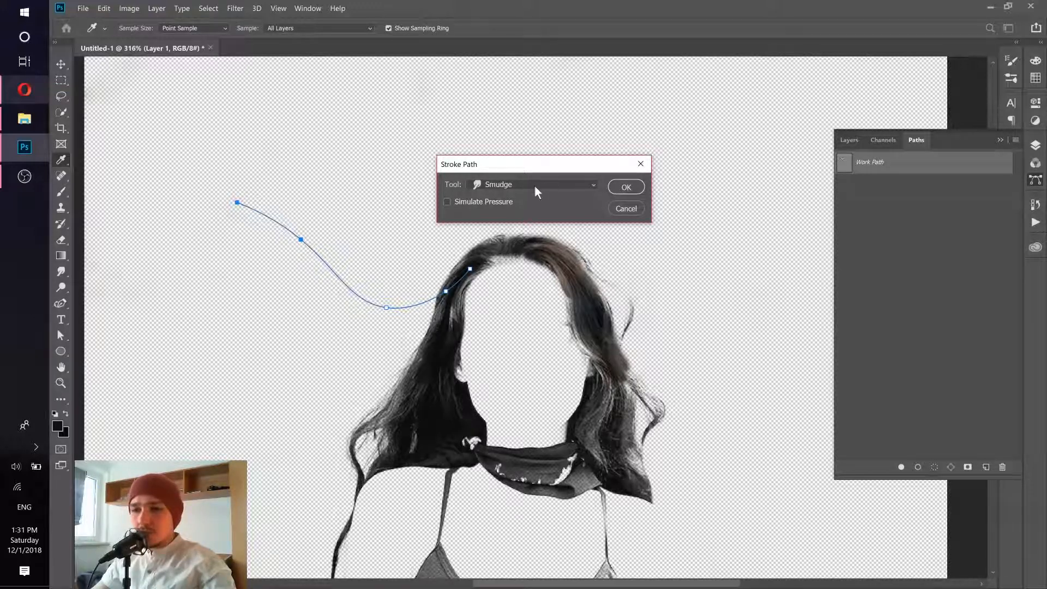
{"action": "left_click", "coordinate": [626, 187]}
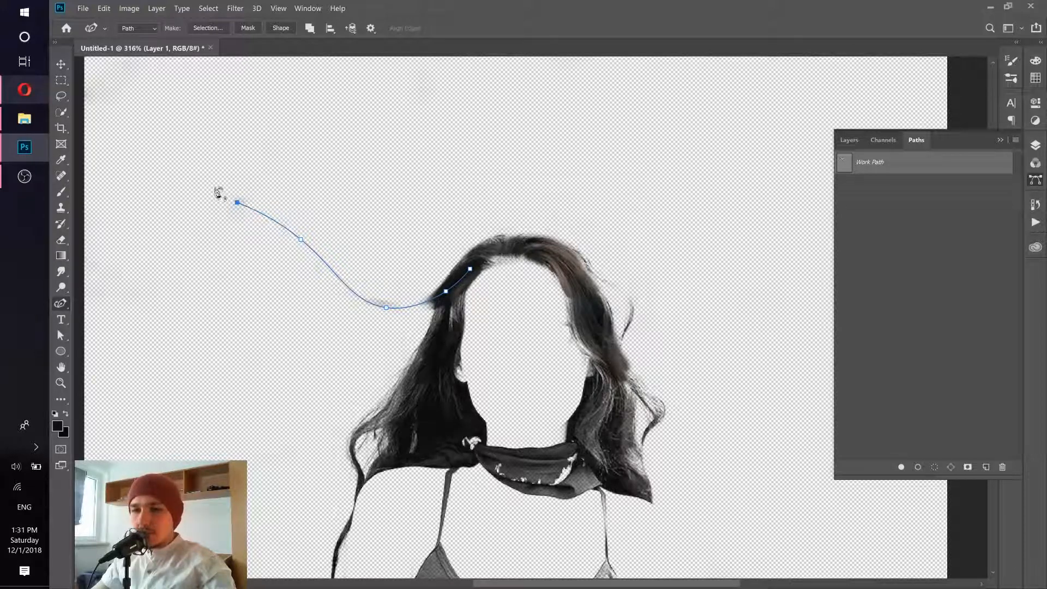
- Stroke the work path four more times with the Smudge tool, Simulate Pressure off, to extend and thicken the upper strand
{"action": "right_click", "coordinate": [932, 167]}
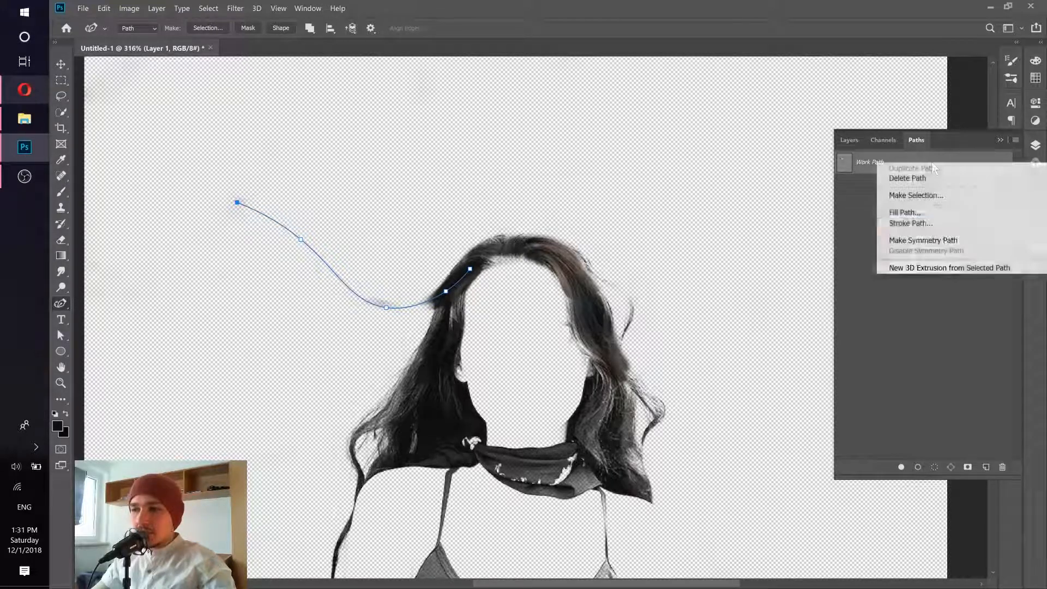
{"action": "left_click", "coordinate": [895, 225]}
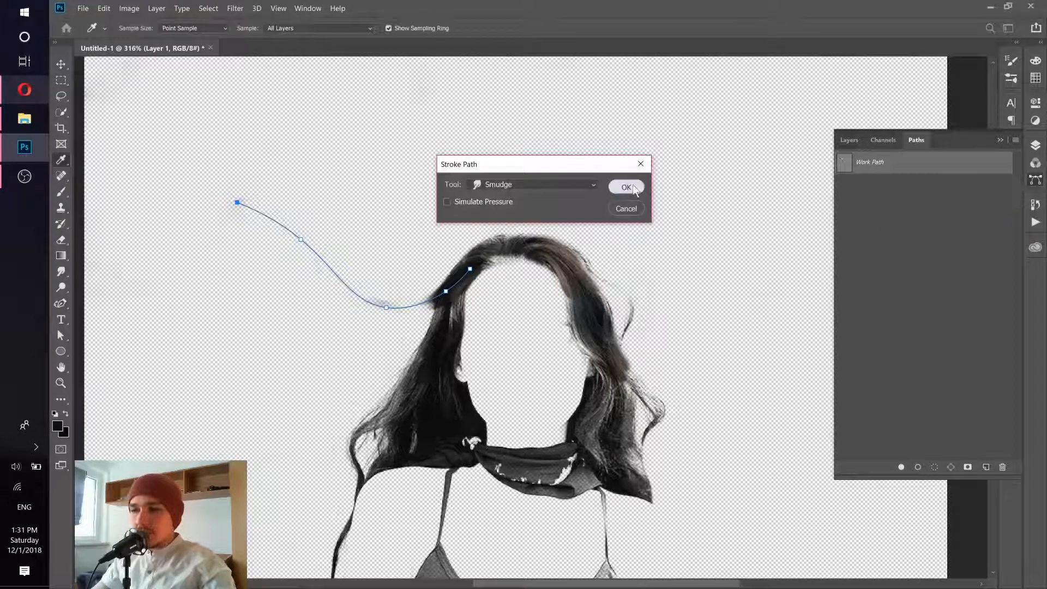
{"action": "left_click", "coordinate": [625, 188]}
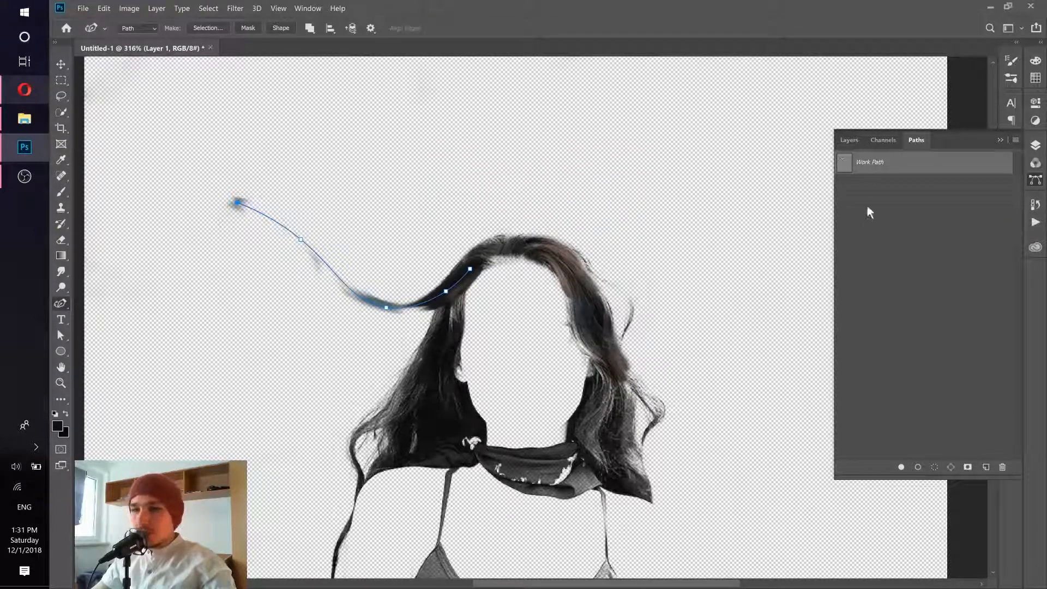
{"action": "right_click", "coordinate": [915, 167]}
{"action": "left_click", "coordinate": [895, 225]}
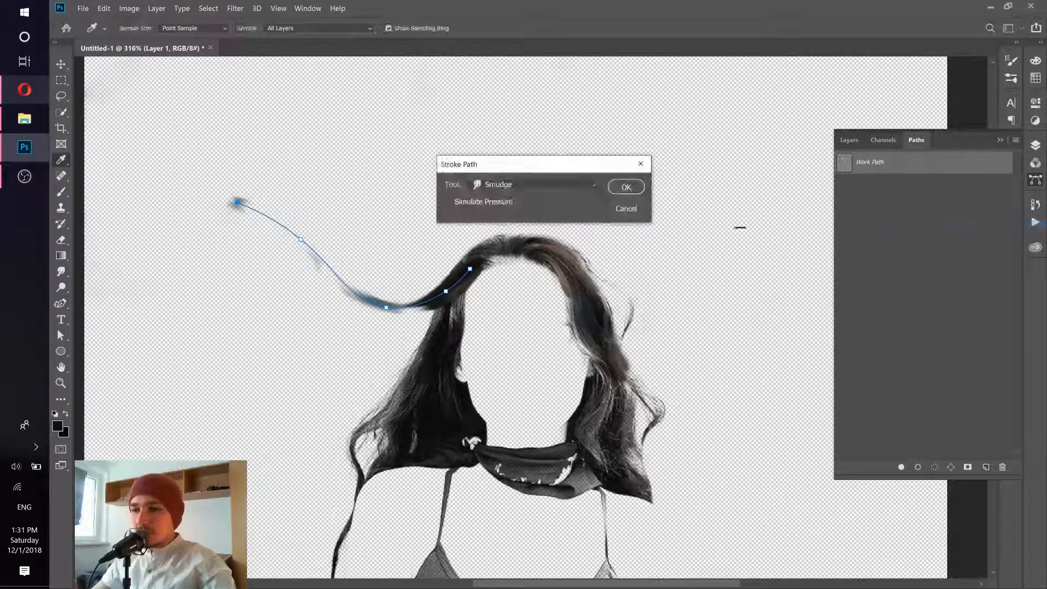
{"action": "key", "text": "Return"}
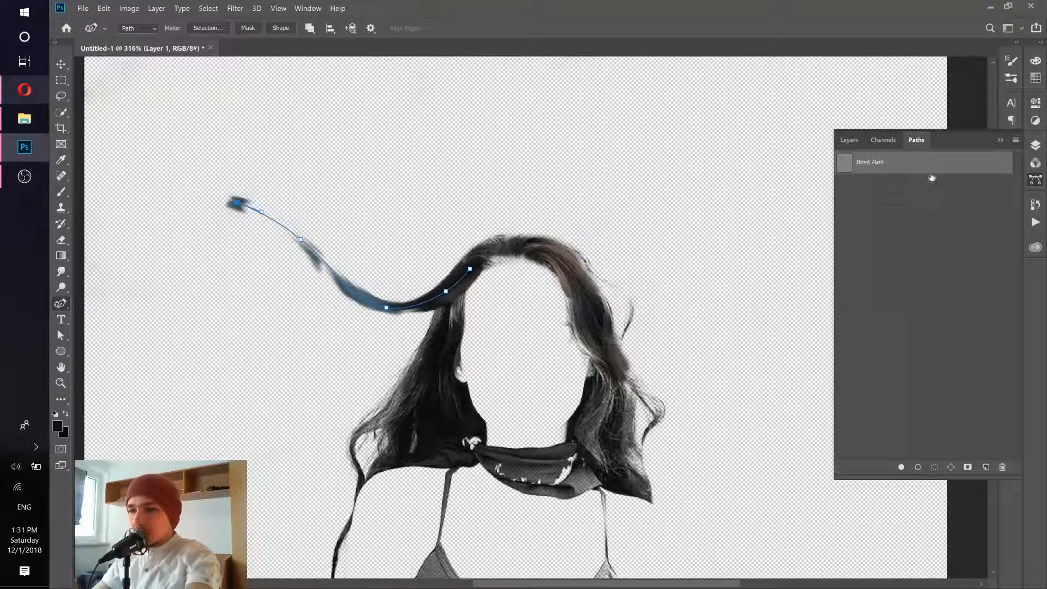
{"action": "right_click", "coordinate": [932, 170]}
{"action": "left_click", "coordinate": [928, 224]}
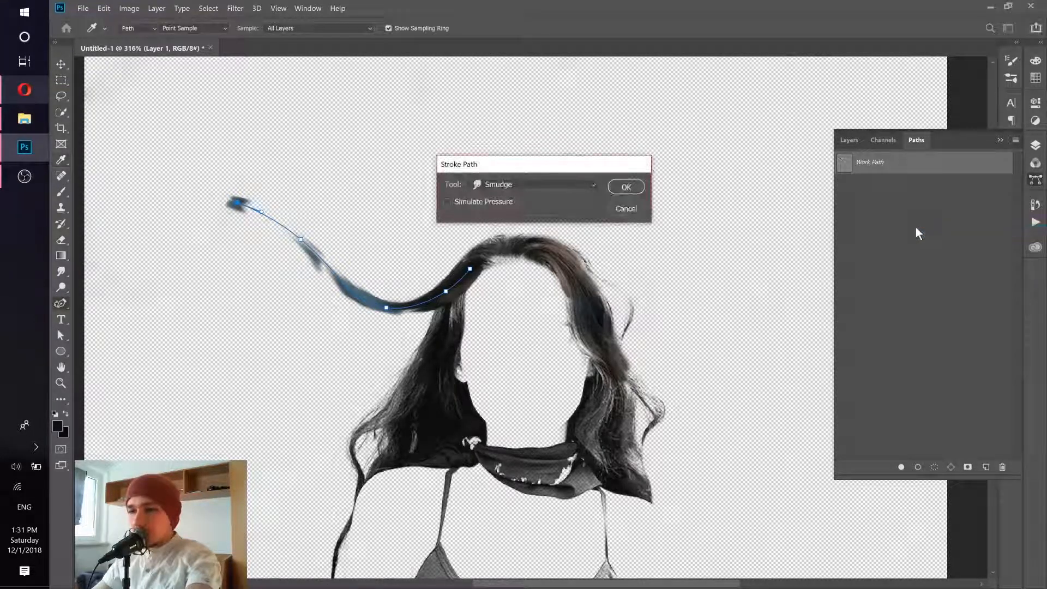
{"action": "key", "text": "Return"}
{"action": "right_click", "coordinate": [923, 169]}
{"action": "left_click", "coordinate": [912, 221]}
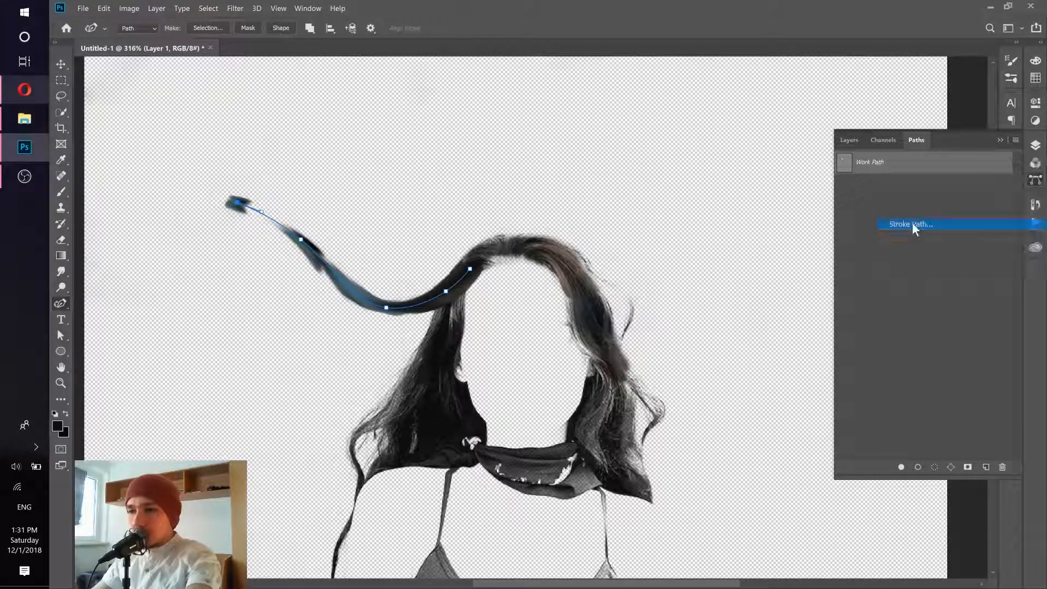
{"action": "key", "text": "Return"}
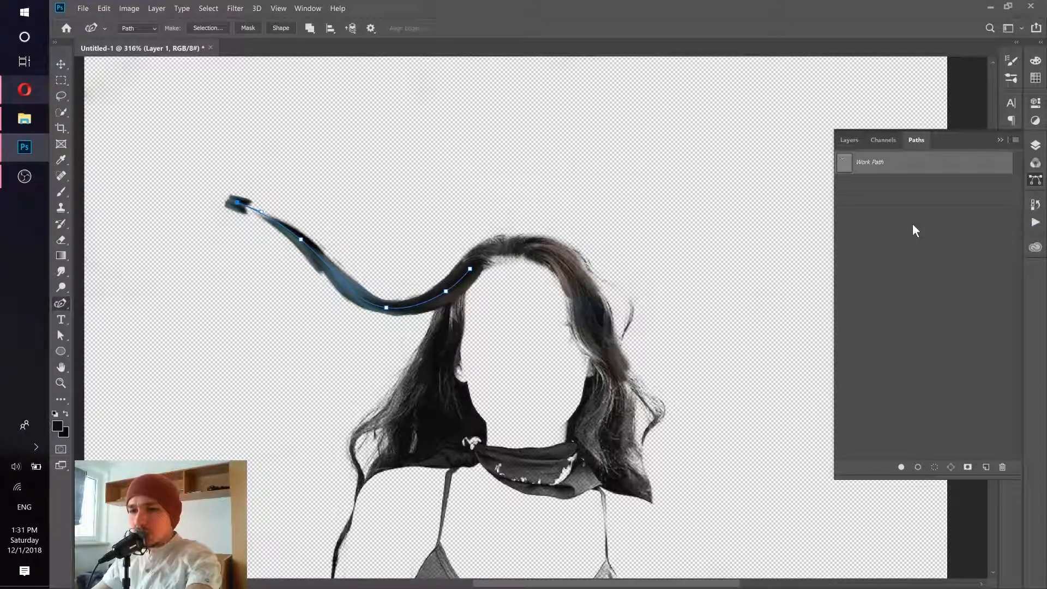
- Examine the smudged strand up close and deselect the work path to hide its outline
{"action": "left_click", "coordinate": [844, 140]}
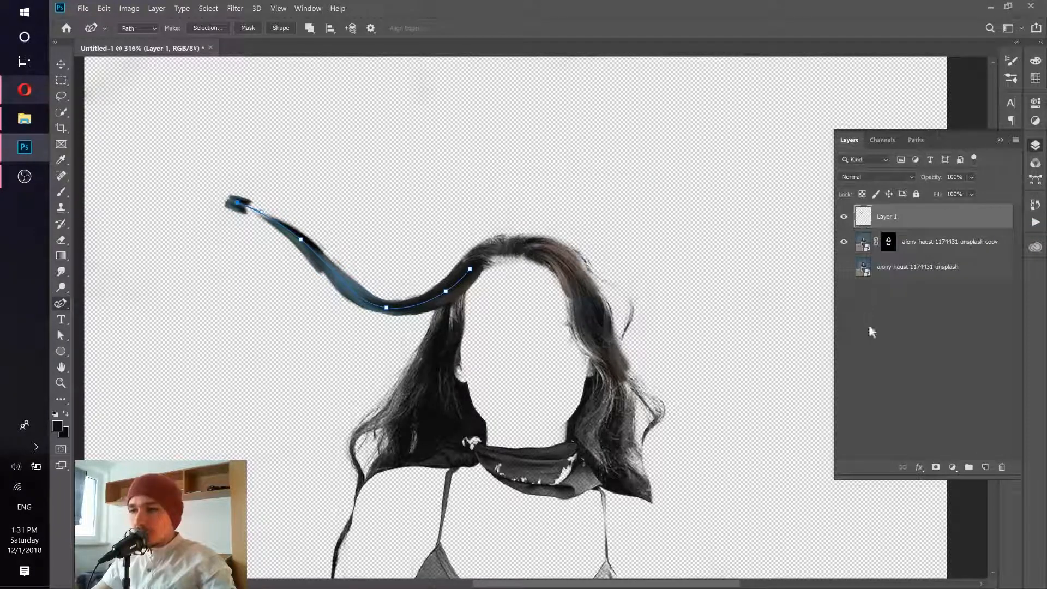
{"action": "left_click", "coordinate": [909, 328]}
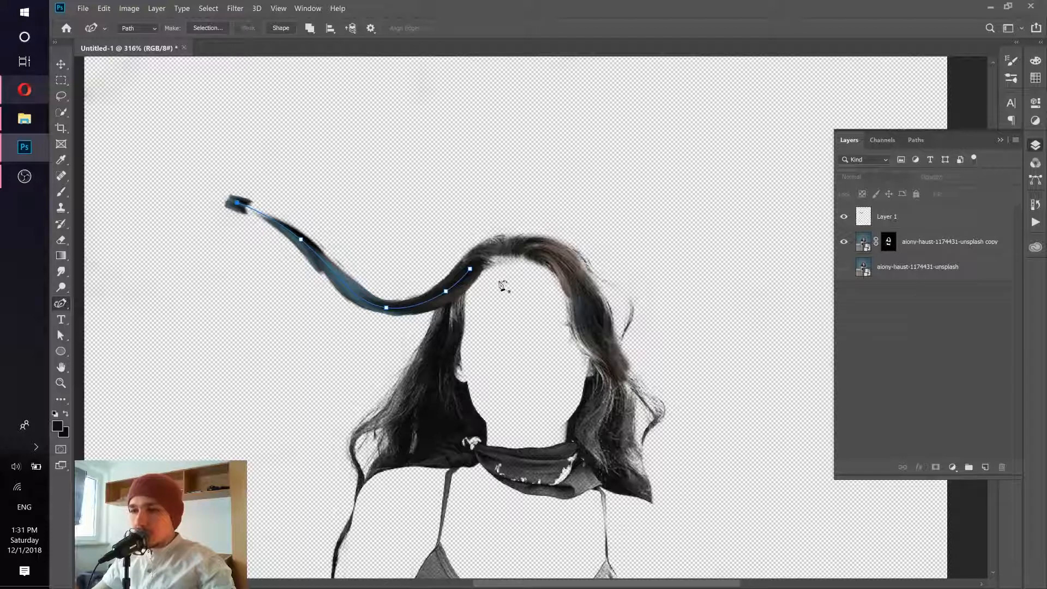
{"action": "left_click_drag", "start_coordinate": [342, 271], "coordinate": [589, 263]}
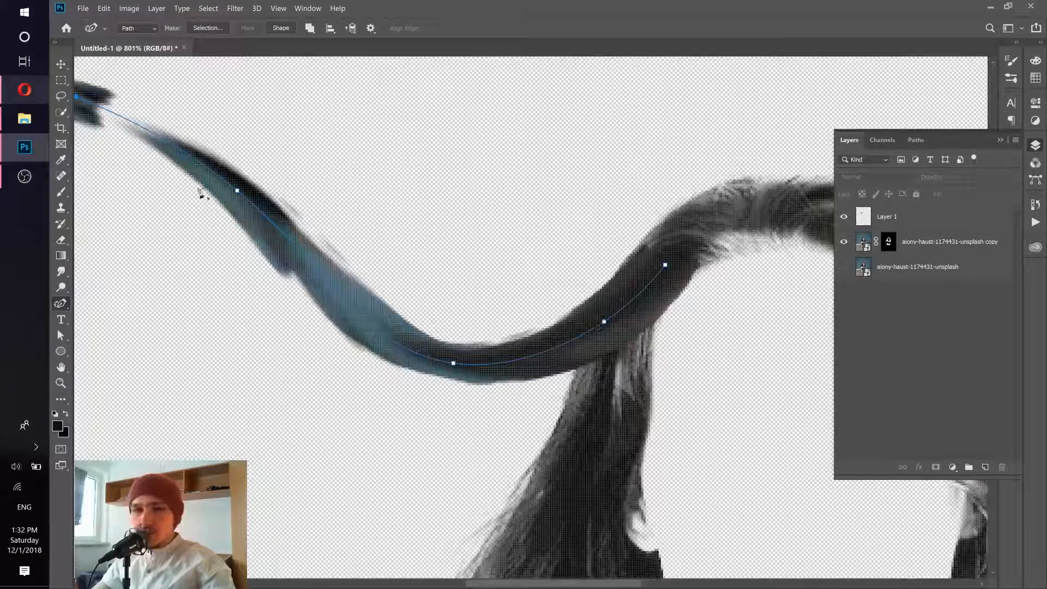
{"action": "left_click_drag", "start_coordinate": [386, 220], "coordinate": [164, 220]}
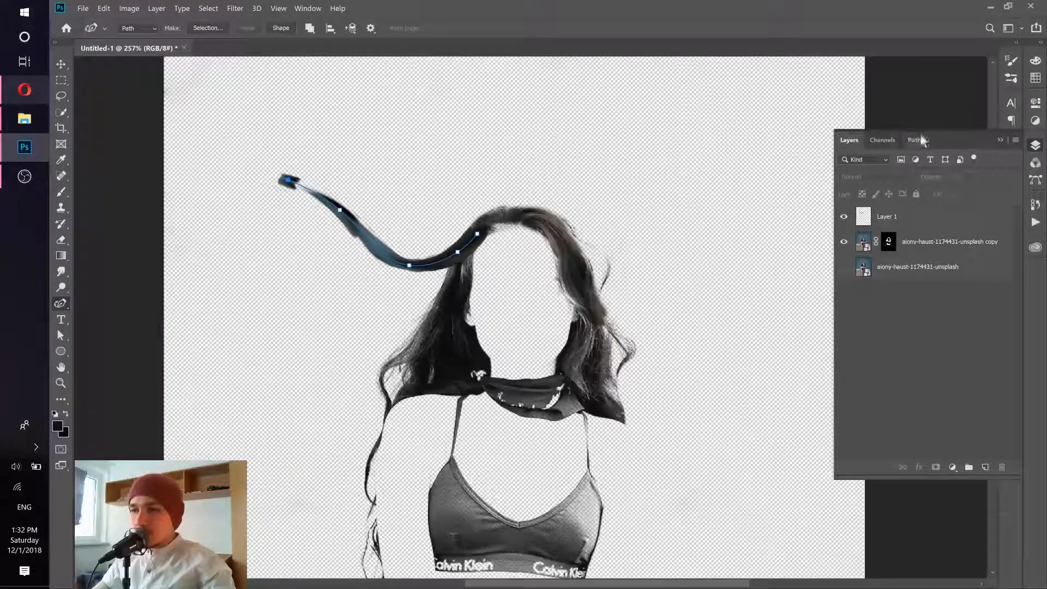
{"action": "left_click", "coordinate": [916, 140]}
{"action": "left_click", "coordinate": [978, 218]}
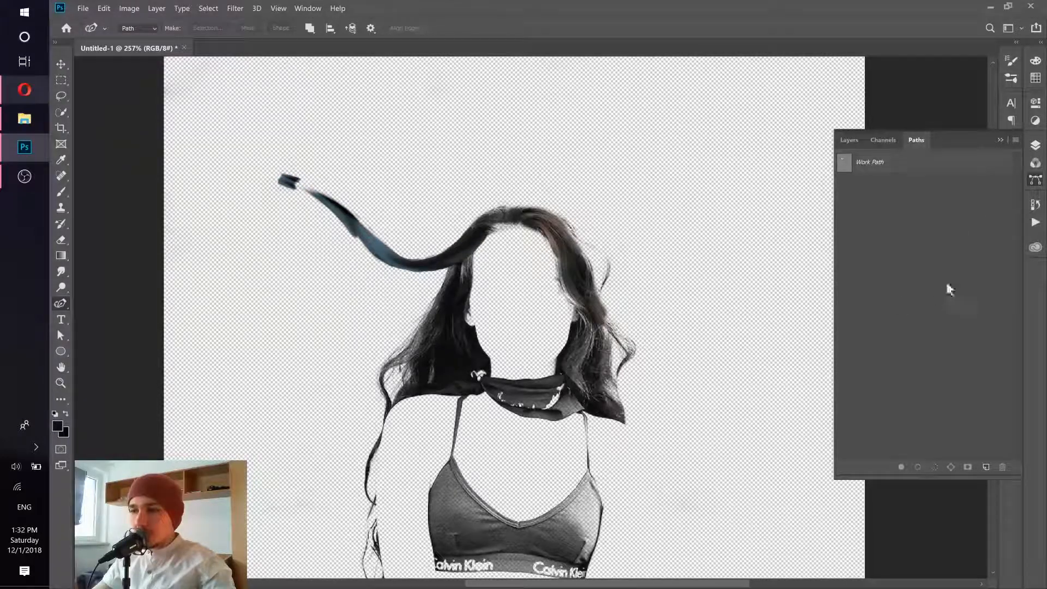
{"action": "left_click", "coordinate": [915, 171]}
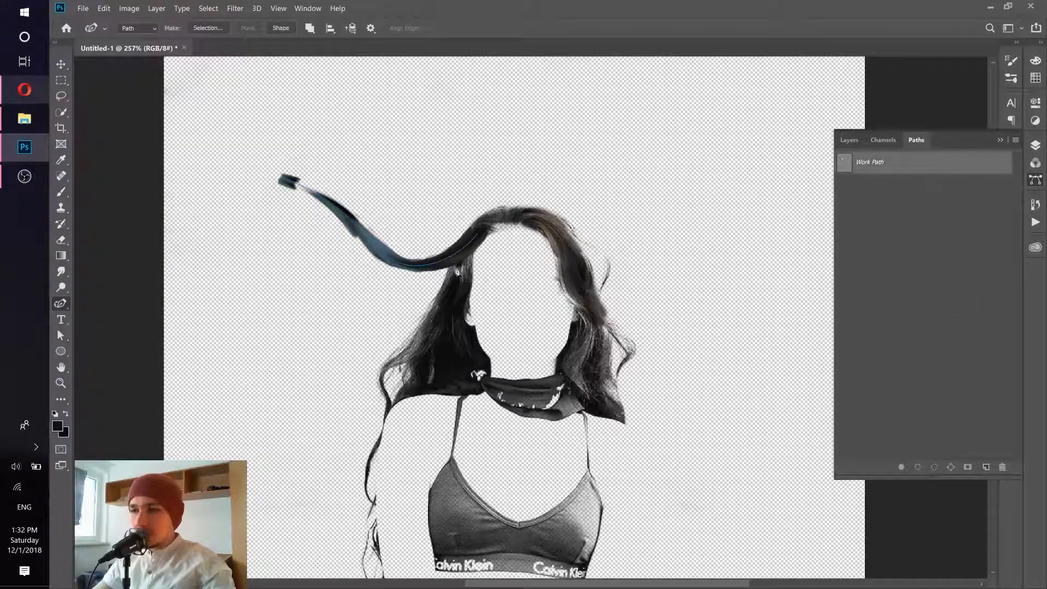
{"action": "left_click", "coordinate": [891, 255]}
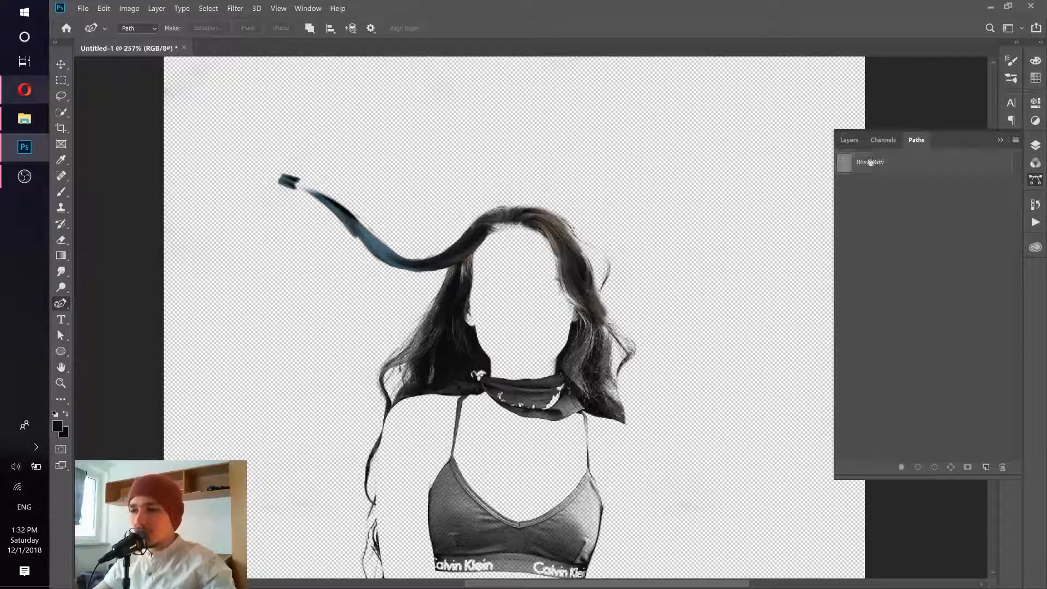
- Erase the detached dark blob beyond the strand's tip on Layer 1 with the Eraser tool
{"action": "left_click", "coordinate": [849, 140]}
{"action": "left_click_drag", "start_coordinate": [409, 251], "coordinate": [496, 334]}
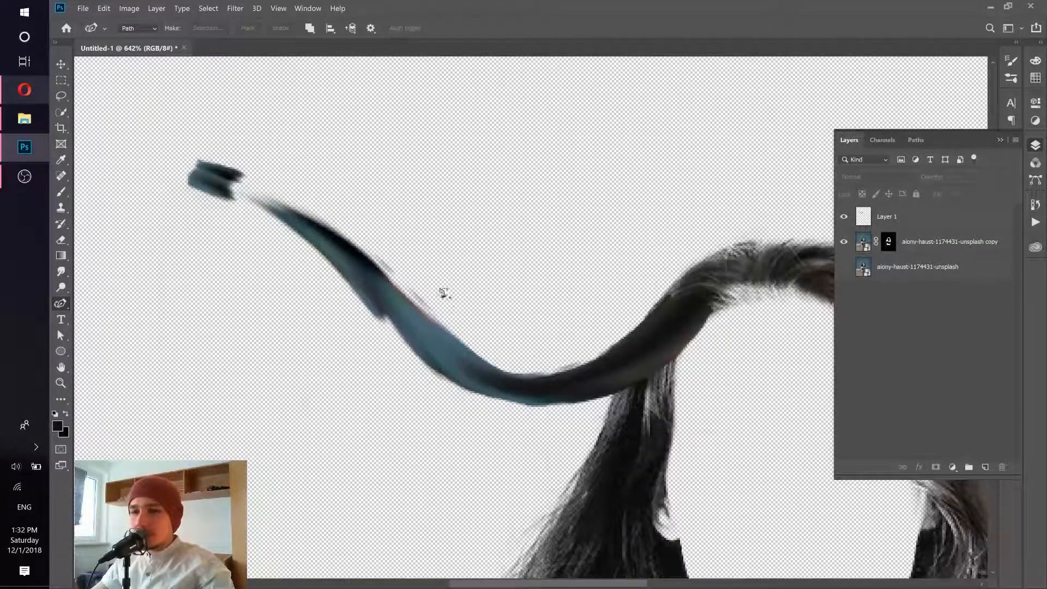
{"action": "left_click", "coordinate": [934, 217]}
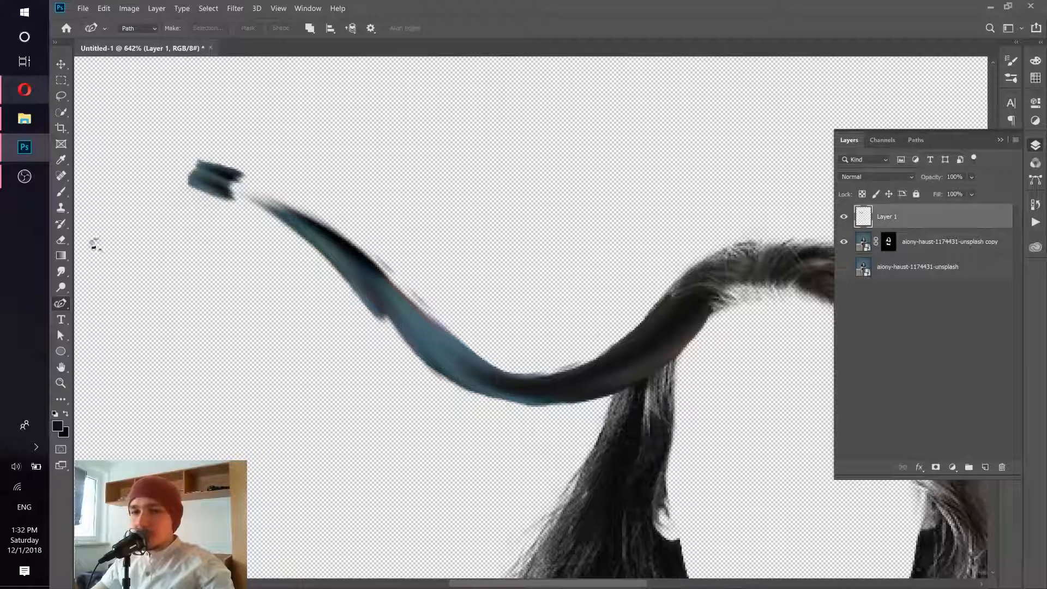
{"action": "left_click", "coordinate": [61, 190]}
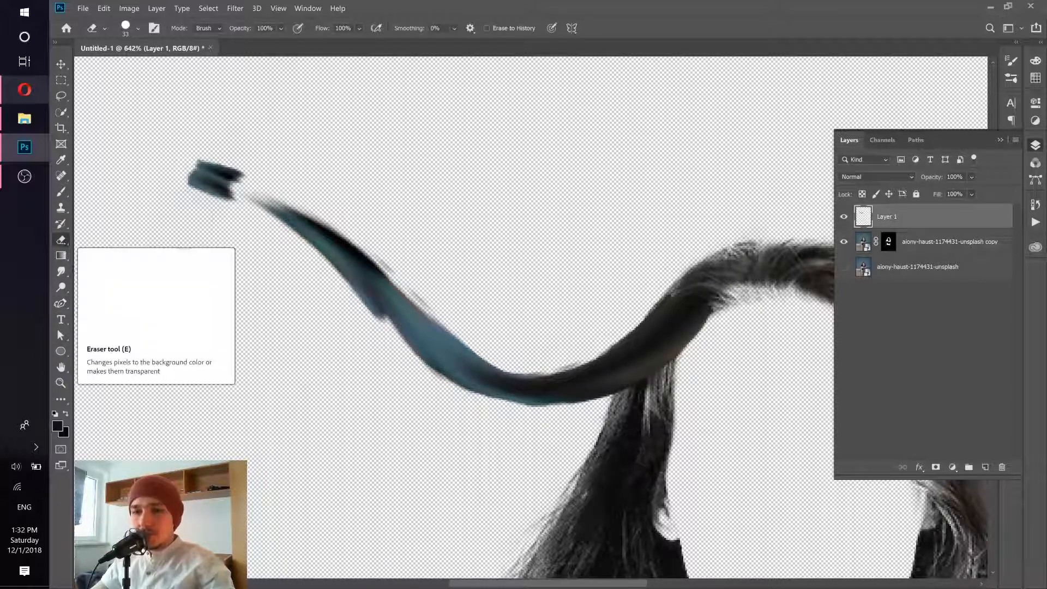
{"action": "left_click", "coordinate": [61, 241]}
{"action": "left_click_drag", "start_coordinate": [205, 184], "coordinate": [215, 169]}
- Show the original photo layer to check the strand against the whole portrait, and hide it again
{"action": "scroll", "coordinate": [258, 236], "scroll_direction": "down", "scroll_amount": 4}
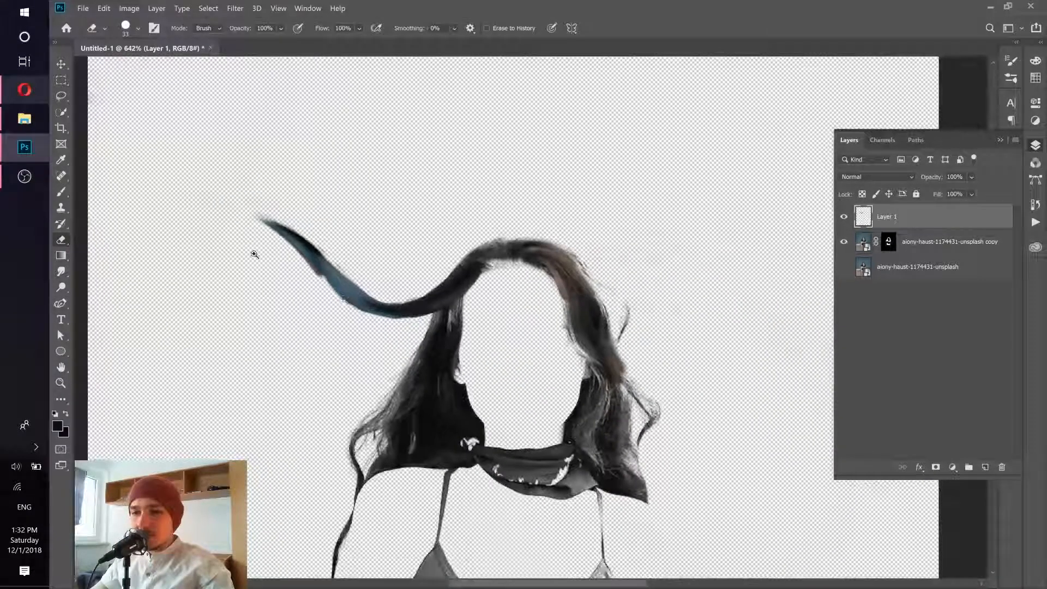
{"action": "scroll", "coordinate": [335, 288], "scroll_direction": "down", "scroll_amount": 2}
{"action": "scroll", "coordinate": [335, 288], "scroll_direction": "down", "scroll_amount": 2}
{"action": "scroll", "coordinate": [351, 285], "scroll_direction": "up", "scroll_amount": 1}
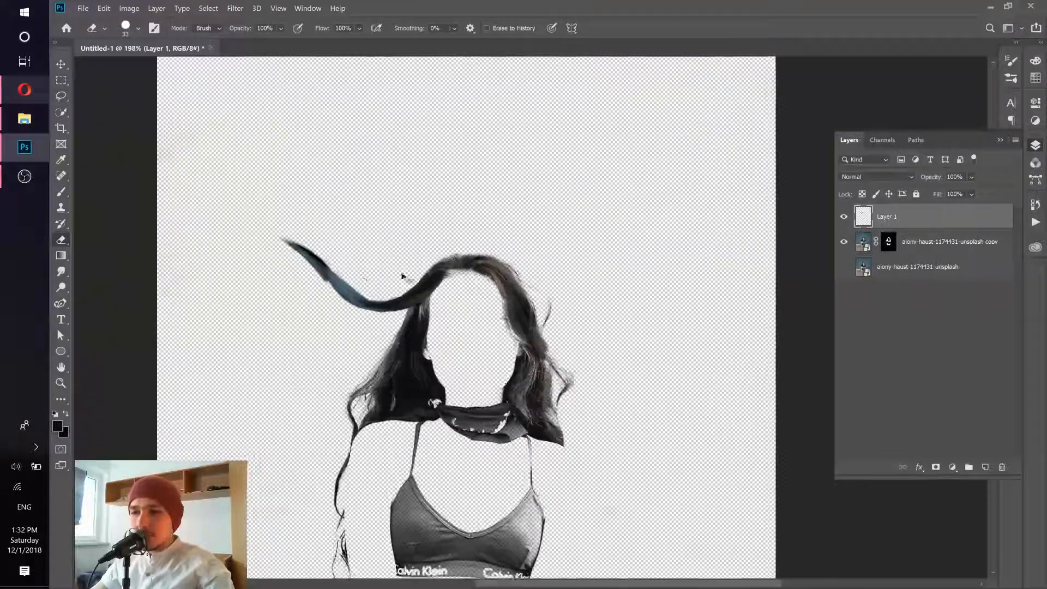
{"action": "left_click", "coordinate": [842, 267]}
{"action": "scroll", "coordinate": [533, 278], "scroll_direction": "down", "scroll_amount": 3}
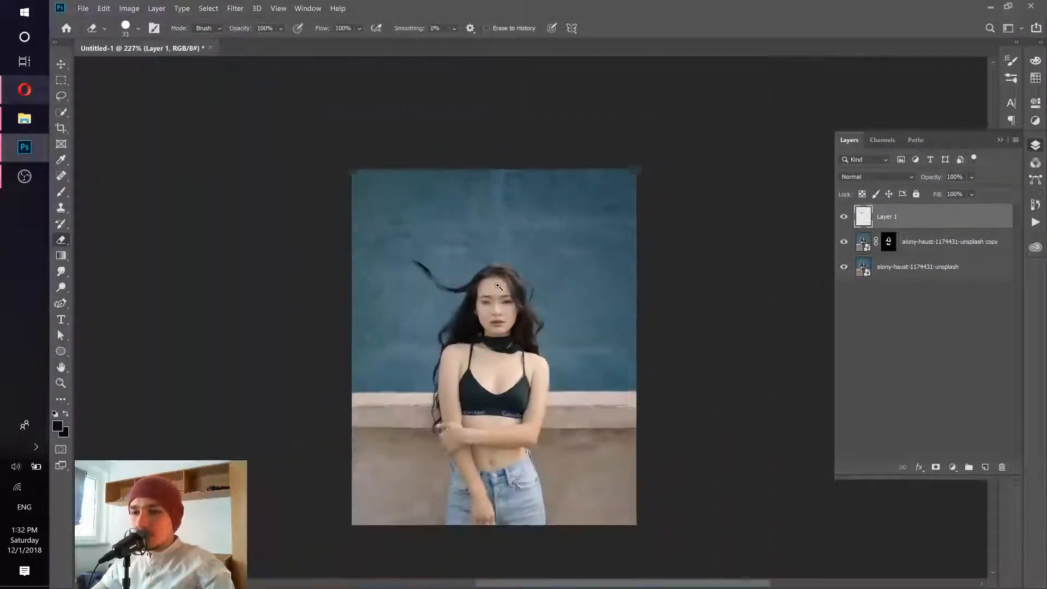
{"action": "scroll", "coordinate": [533, 277], "scroll_direction": "up", "scroll_amount": 1}
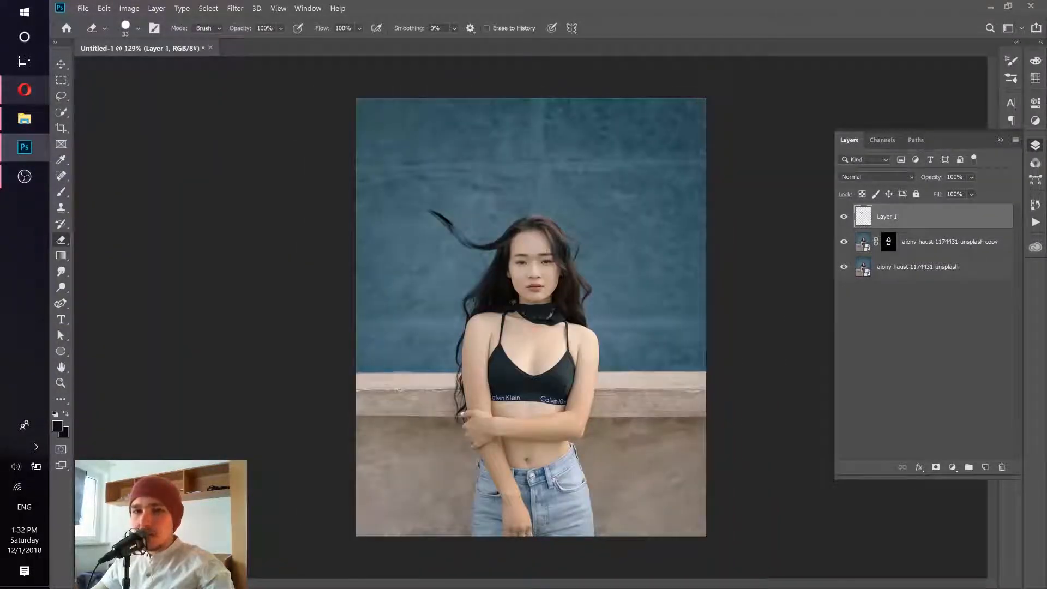
{"action": "left_click", "coordinate": [843, 268]}
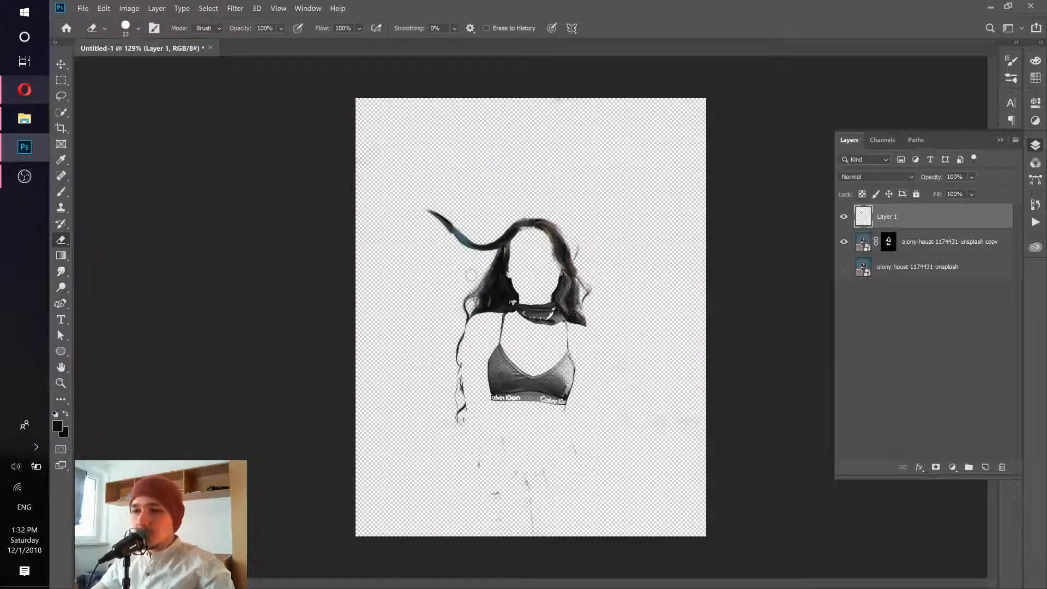
- Draw a four-point S-shaped path with the Curvature Pen tool from the hair left of the cheek outward to the left, below the first strand
{"action": "left_click", "coordinate": [60, 303]}
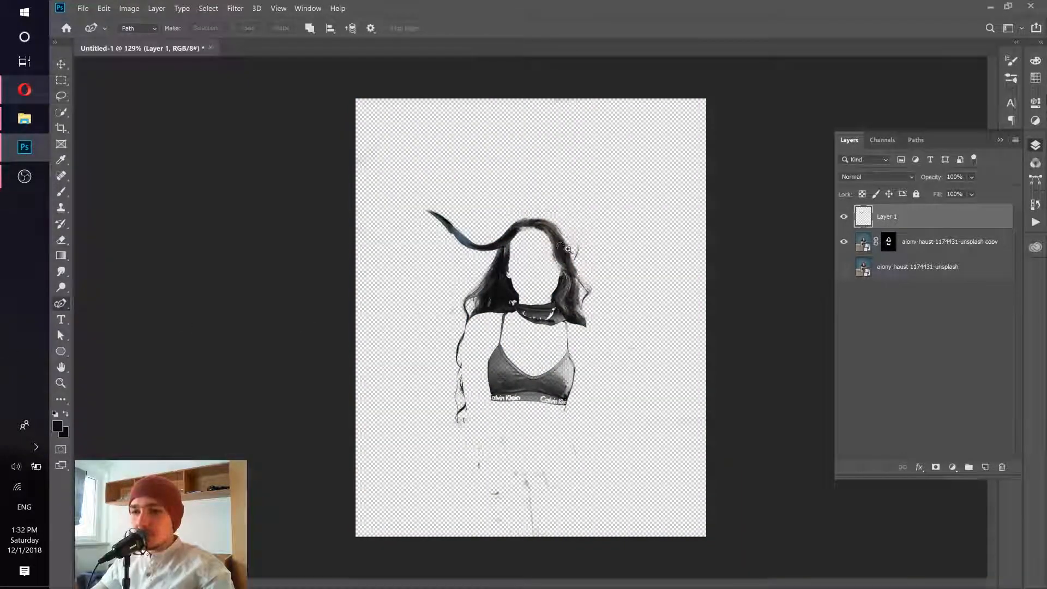
{"action": "scroll", "coordinate": [533, 246], "scroll_direction": "up", "scroll_amount": 5}
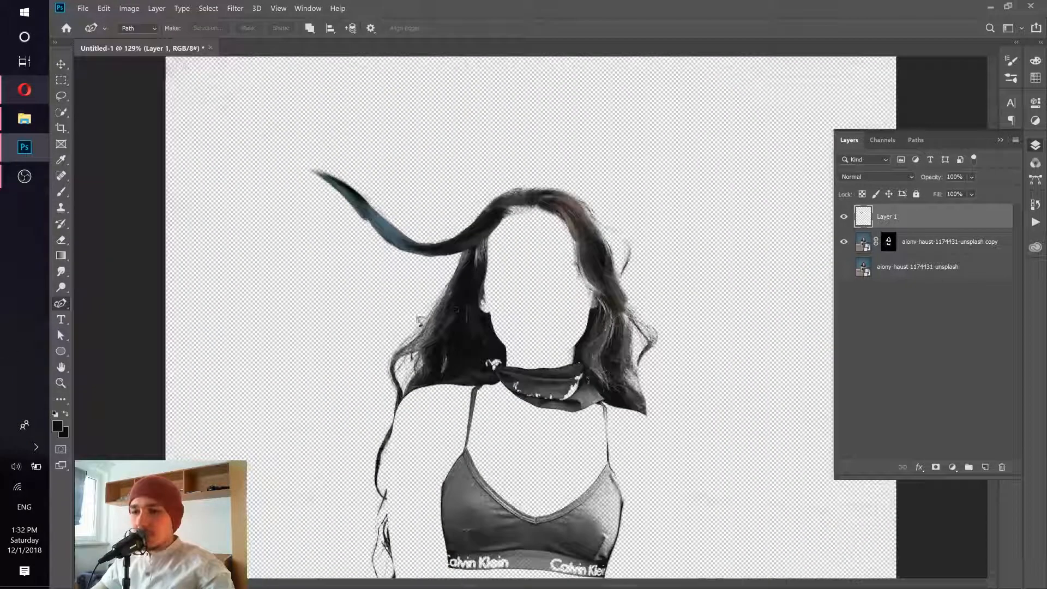
{"action": "left_click", "coordinate": [465, 290]}
{"action": "left_click", "coordinate": [438, 314]}
{"action": "left_click", "coordinate": [377, 324]}
{"action": "left_click", "coordinate": [308, 302]}
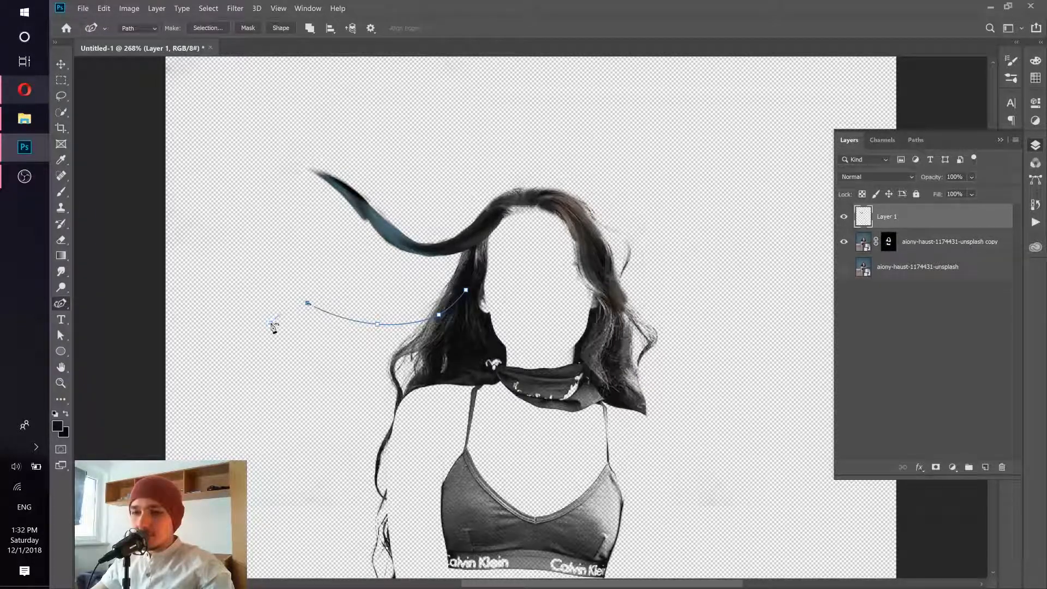
{"action": "left_click", "coordinate": [270, 322]}
{"action": "key", "text": "ctrl+z"}
{"action": "key", "text": "ctrl+z"}
{"action": "key", "text": "ctrl+z"}
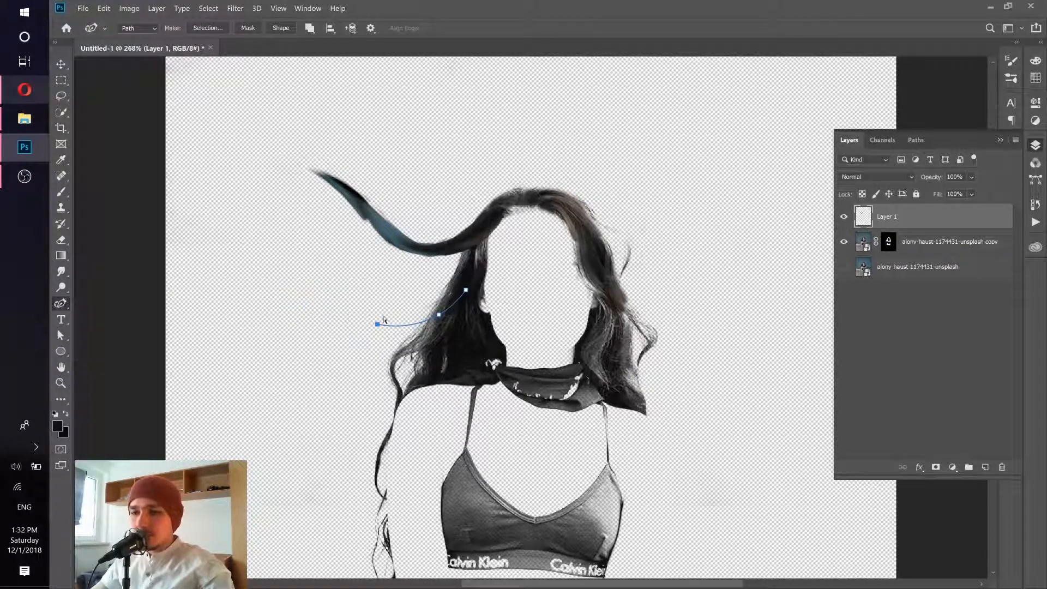
{"action": "left_click", "coordinate": [385, 303]}
{"action": "left_click", "coordinate": [331, 316]}
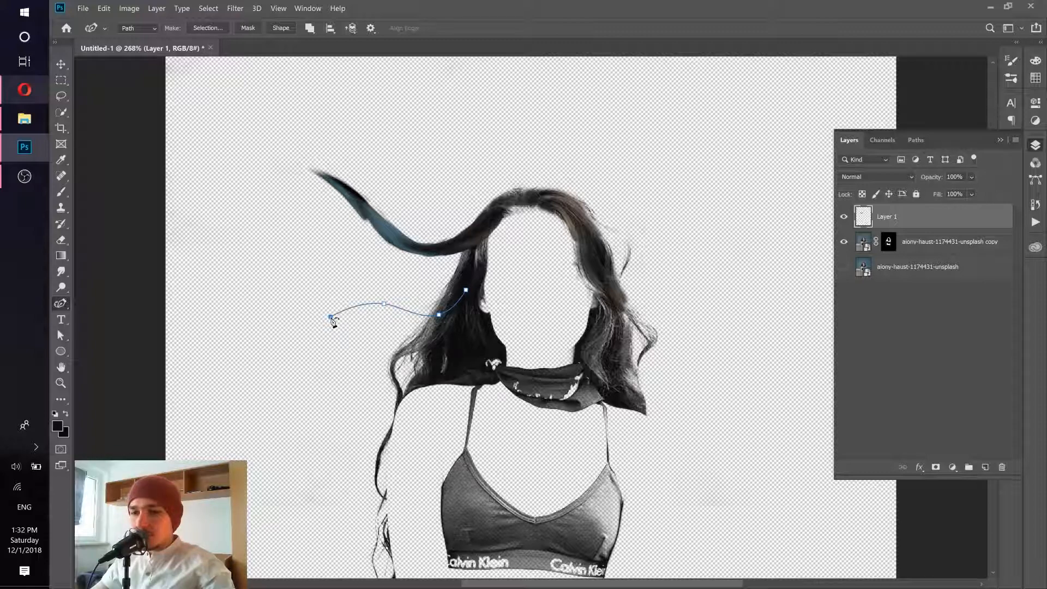
- Stroke the lower path three times with the Smudge tool, leaving Simulate Pressure off, and deselect the path
{"action": "left_click", "coordinate": [916, 140]}
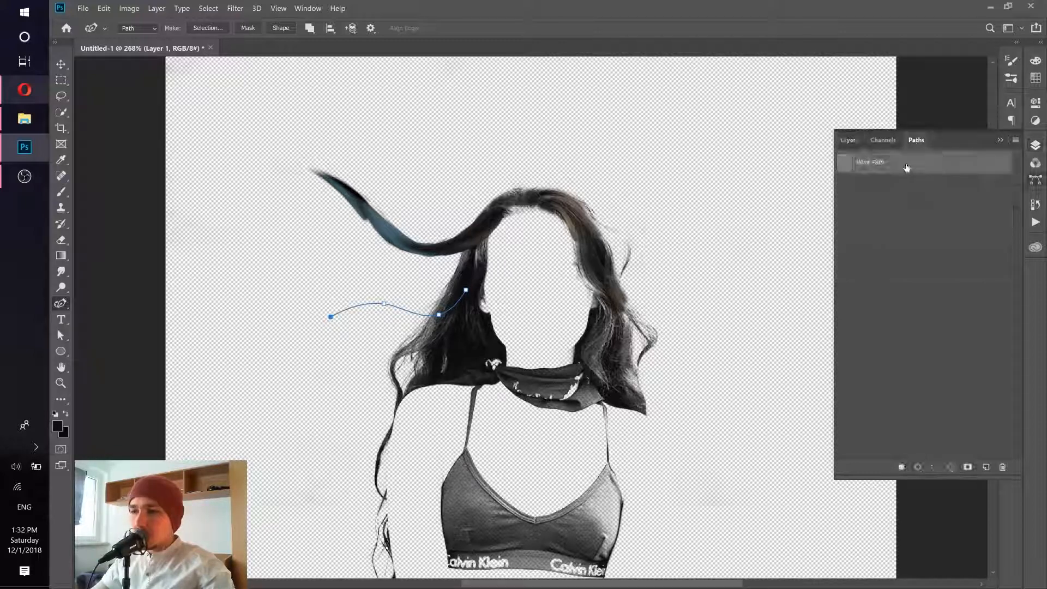
{"action": "right_click", "coordinate": [905, 163]}
{"action": "left_click", "coordinate": [900, 222]}
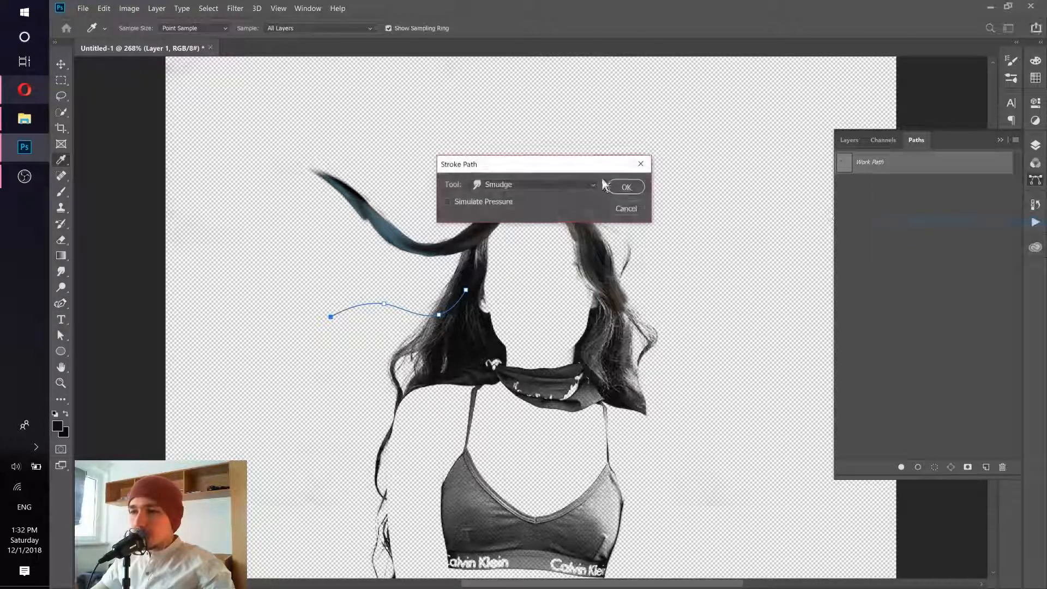
{"action": "left_click", "coordinate": [625, 187]}
{"action": "right_click", "coordinate": [909, 163]}
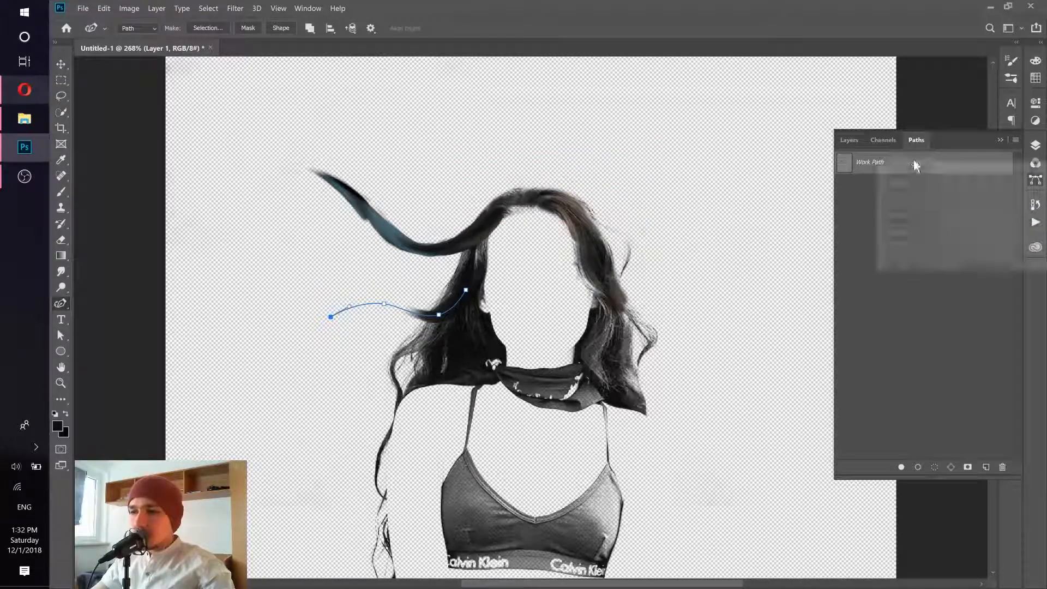
{"action": "left_click", "coordinate": [900, 221]}
{"action": "left_click", "coordinate": [626, 187]}
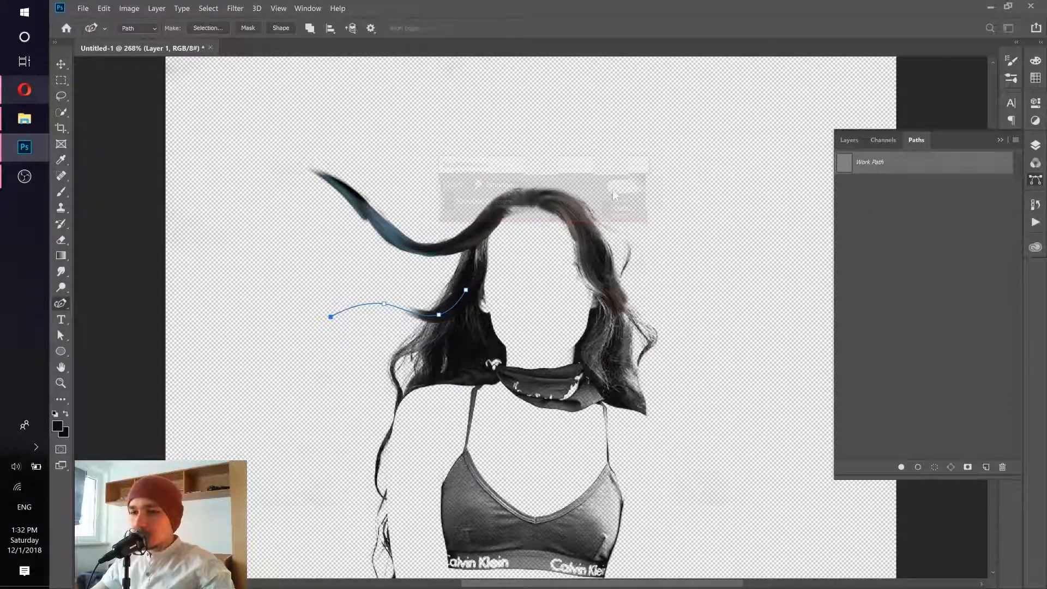
{"action": "right_click", "coordinate": [927, 164]}
{"action": "left_click", "coordinate": [900, 224]}
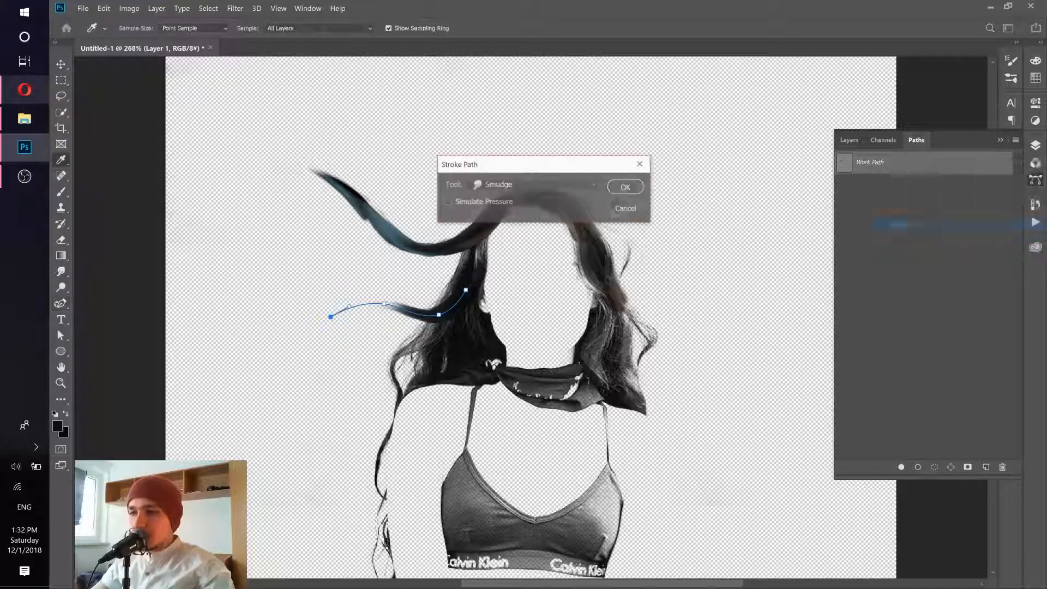
{"action": "left_click", "coordinate": [625, 187]}
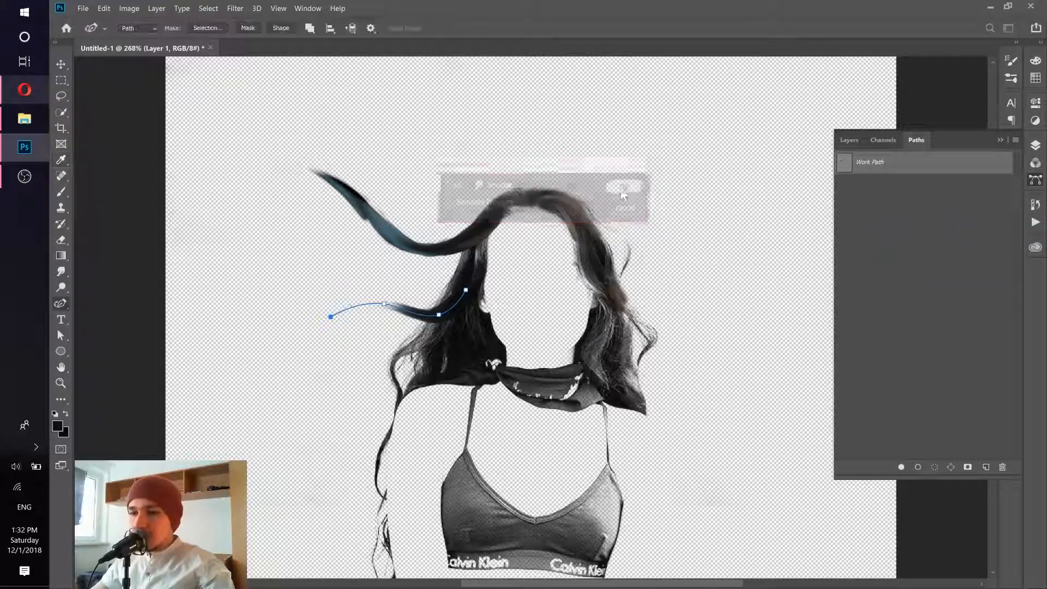
{"action": "left_click", "coordinate": [887, 282]}
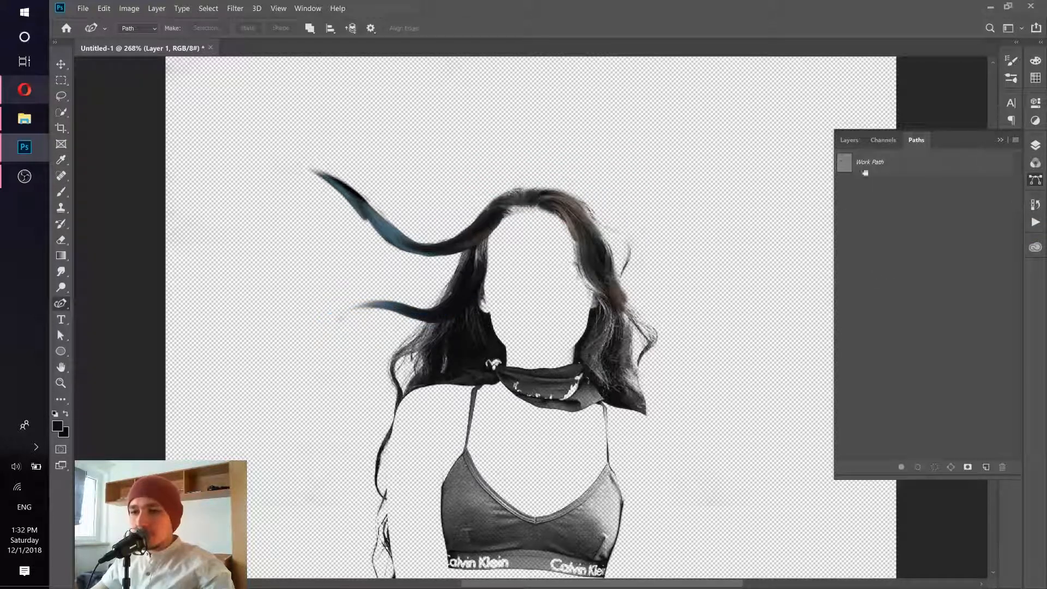
- Show the original photo layer to check the two smudged strands against the whole portrait
{"action": "left_click", "coordinate": [851, 140]}
{"action": "left_click", "coordinate": [843, 268]}
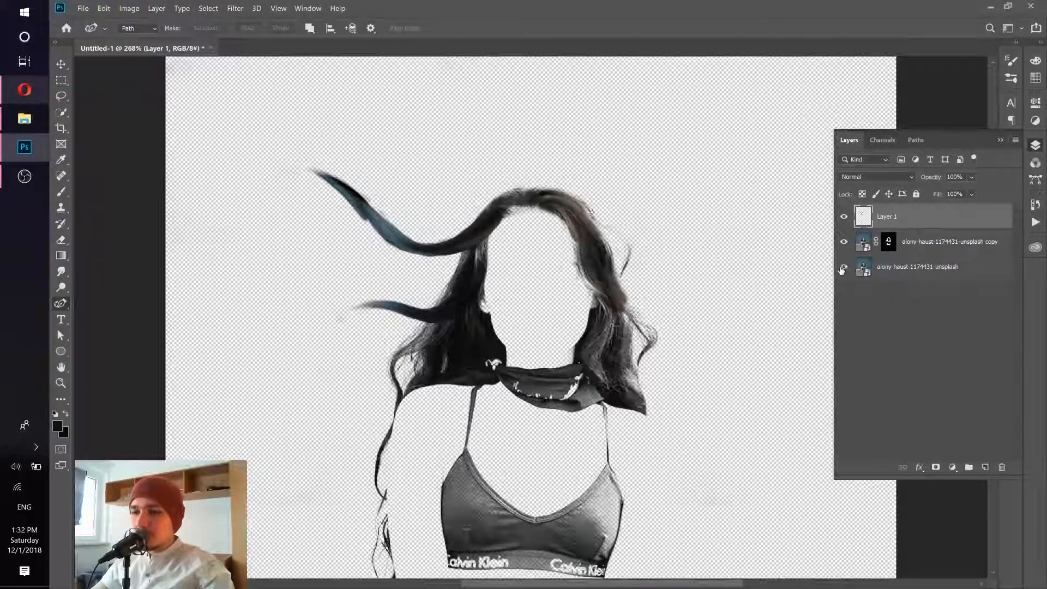
{"action": "left_click_drag", "start_coordinate": [448, 245], "coordinate": [392, 298]}
{"action": "left_click_drag", "start_coordinate": [503, 258], "coordinate": [589, 221]}
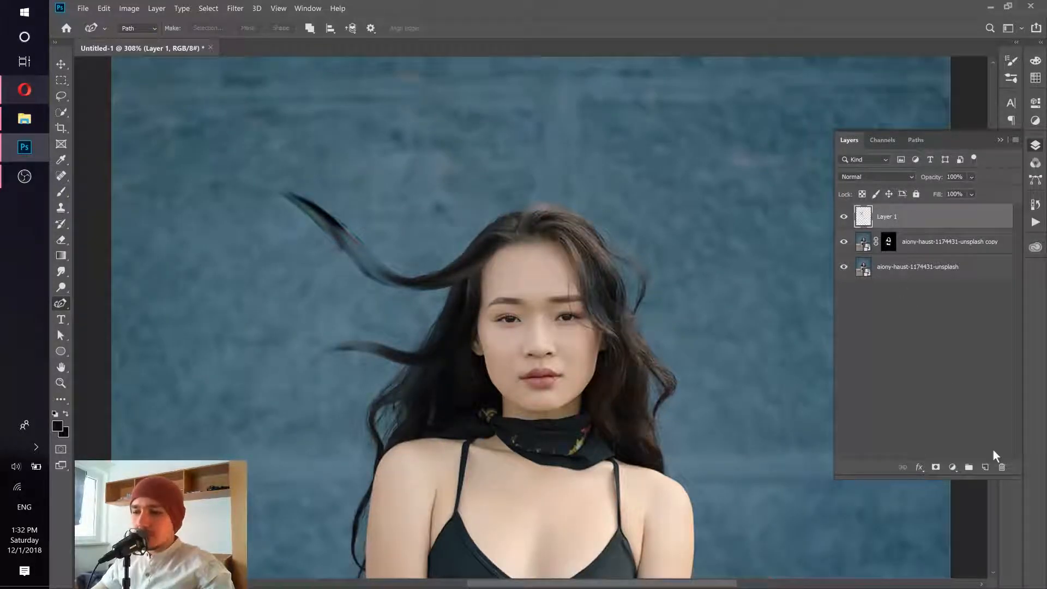
- Hide the original photo layer and smudge two strands freehand outward from the hair right of the face on Layer 1 at 48% strength
{"action": "left_click", "coordinate": [61, 271]}
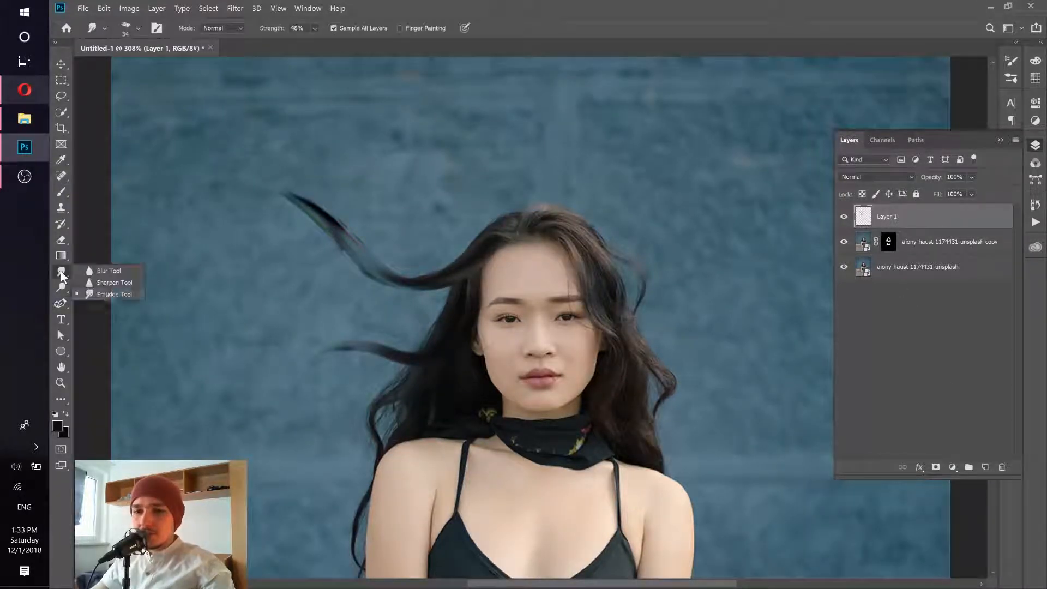
{"action": "left_click", "coordinate": [108, 295]}
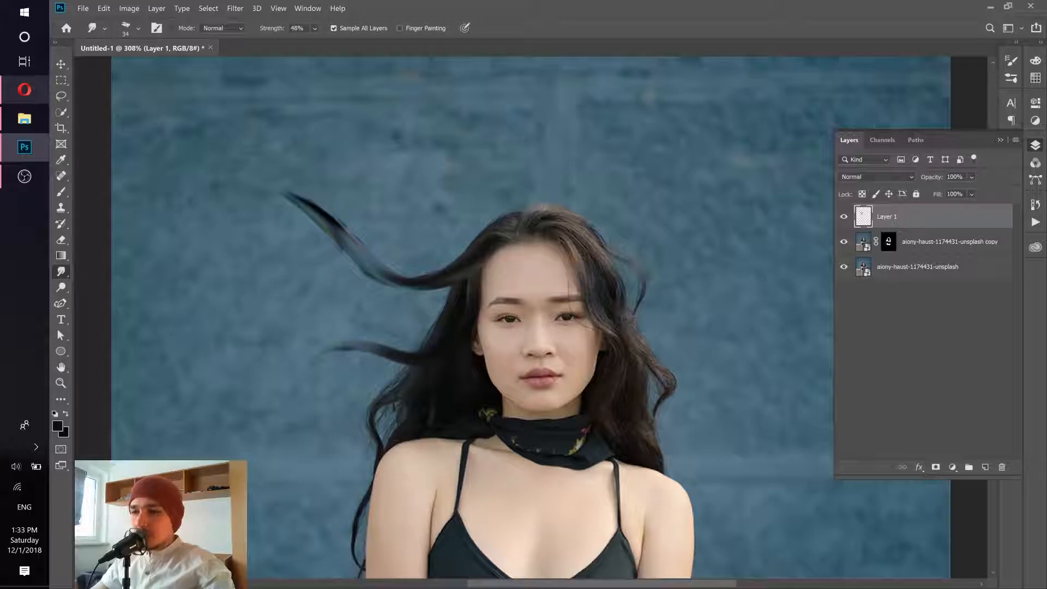
{"action": "left_click", "coordinate": [843, 267]}
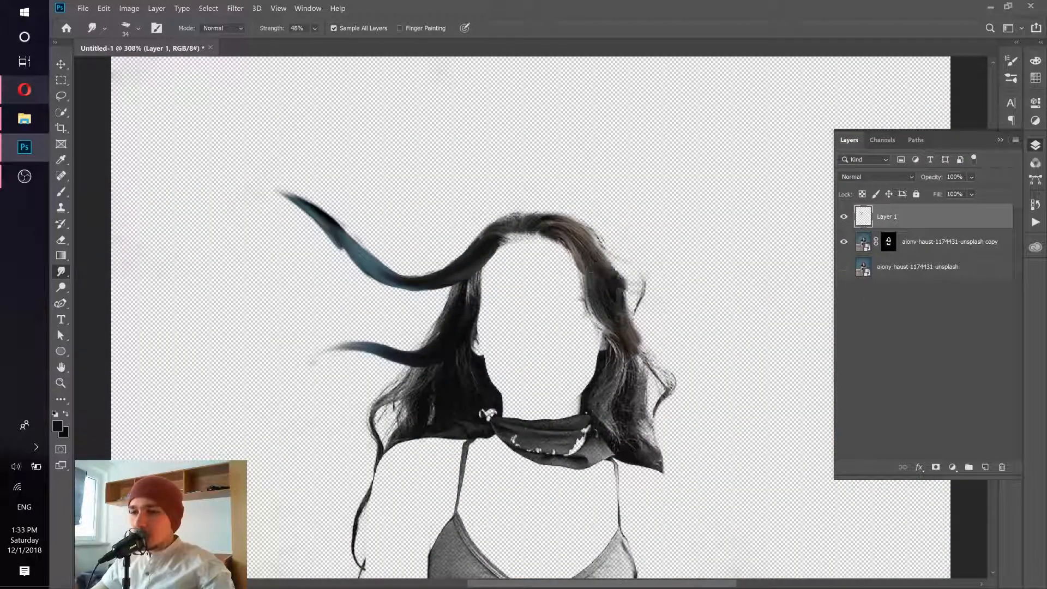
{"action": "left_click_drag", "start_coordinate": [636, 289], "coordinate": [704, 293]}
{"action": "left_click_drag", "start_coordinate": [622, 286], "coordinate": [707, 300]}
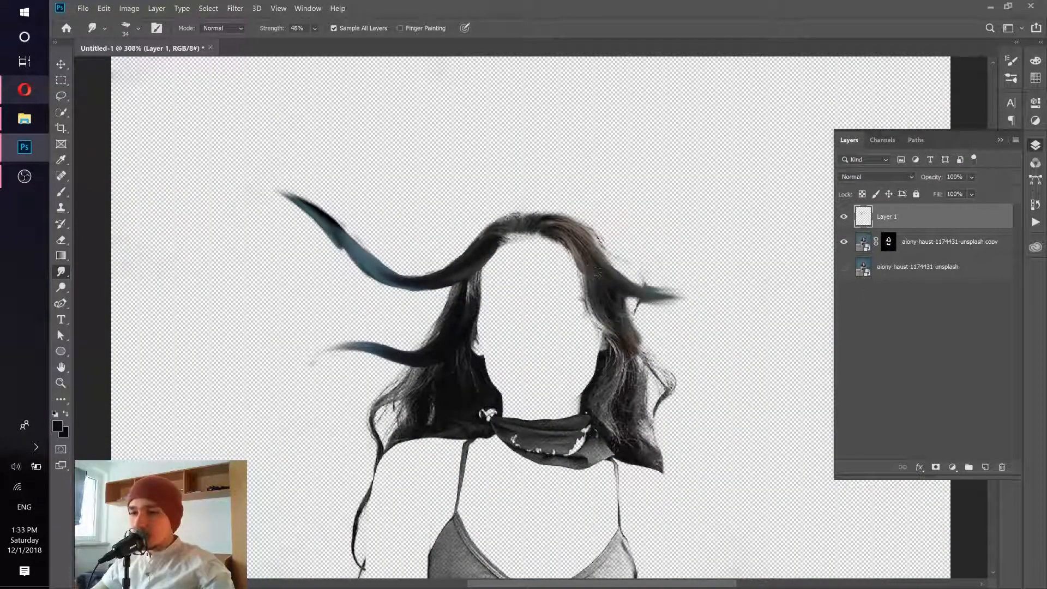
{"action": "left_click_drag", "start_coordinate": [627, 288], "coordinate": [709, 299]}
{"action": "left_click_drag", "start_coordinate": [616, 330], "coordinate": [679, 358]}
{"action": "left_click_drag", "start_coordinate": [626, 336], "coordinate": [695, 361]}
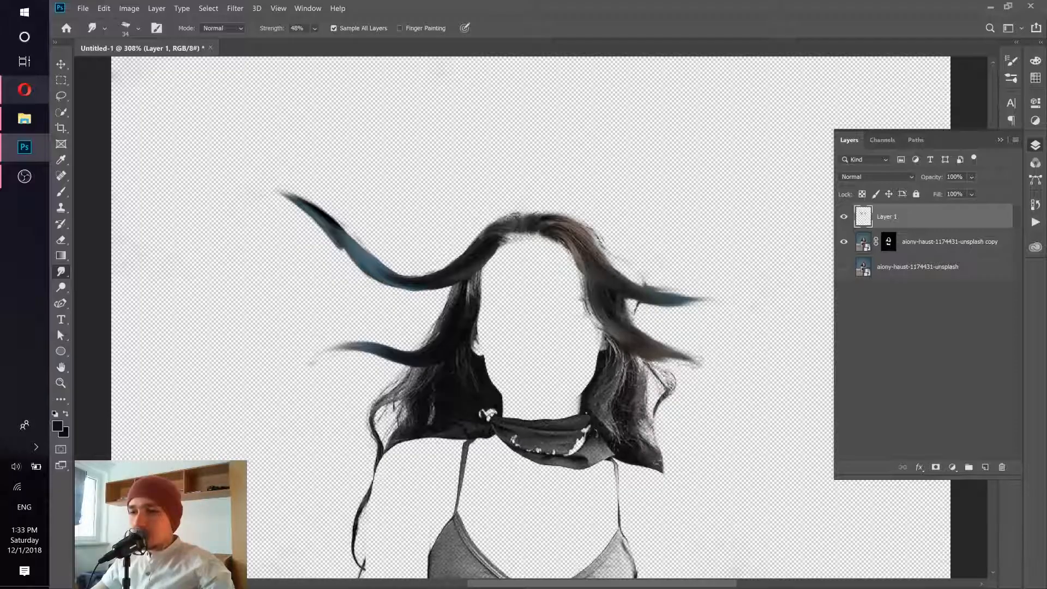
{"action": "left_click_drag", "start_coordinate": [632, 338], "coordinate": [712, 373]}
- Switch to the Opera browser and examine the dripping smudge effects in the Instagram posts N 151 and N142
{"action": "left_click", "coordinate": [30, 87]}
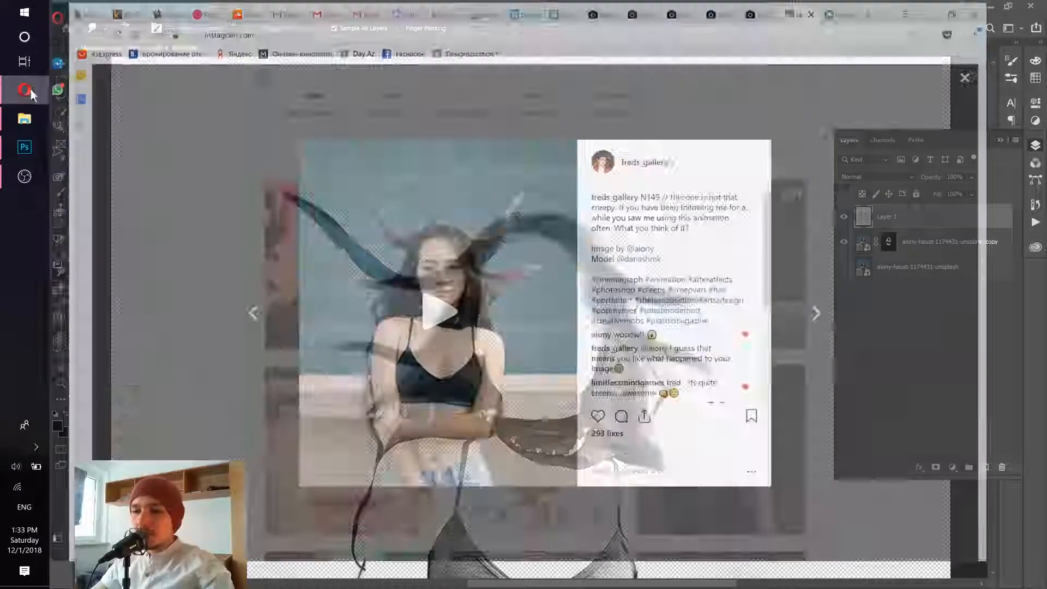
{"action": "left_click", "coordinate": [201, 180]}
{"action": "left_click", "coordinate": [397, 272]}
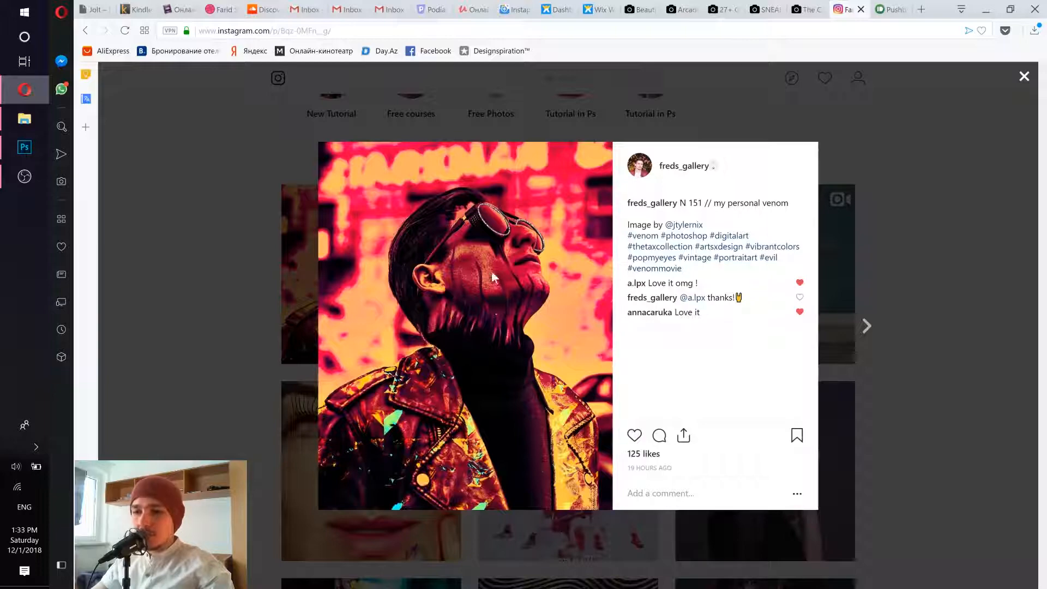
{"action": "left_click", "coordinate": [195, 260]}
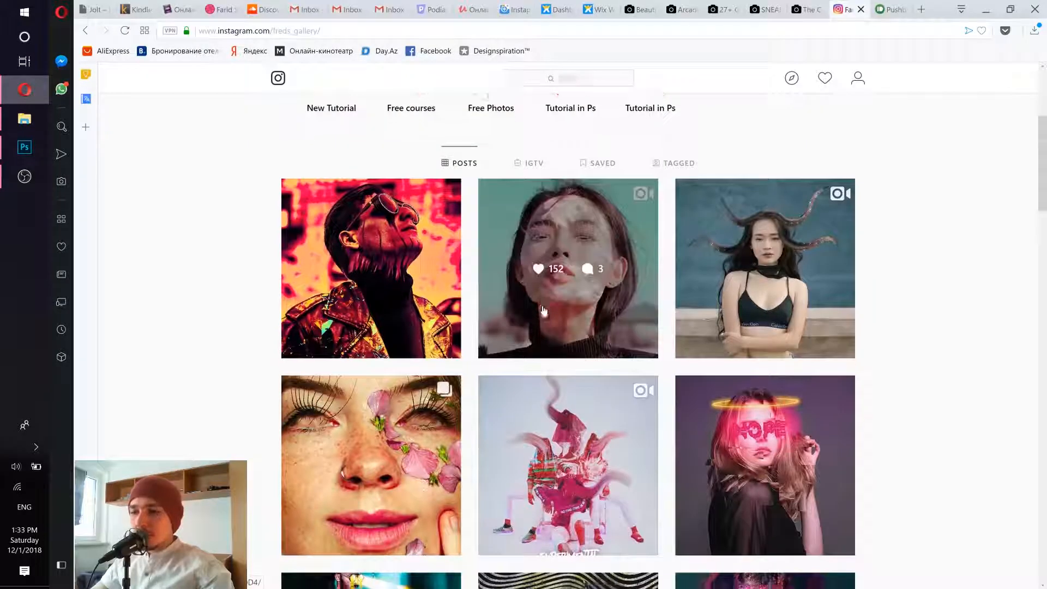
{"action": "scroll", "coordinate": [553, 294], "scroll_direction": "down", "scroll_amount": 3}
{"action": "scroll", "coordinate": [552, 307], "scroll_direction": "down", "scroll_amount": 8}
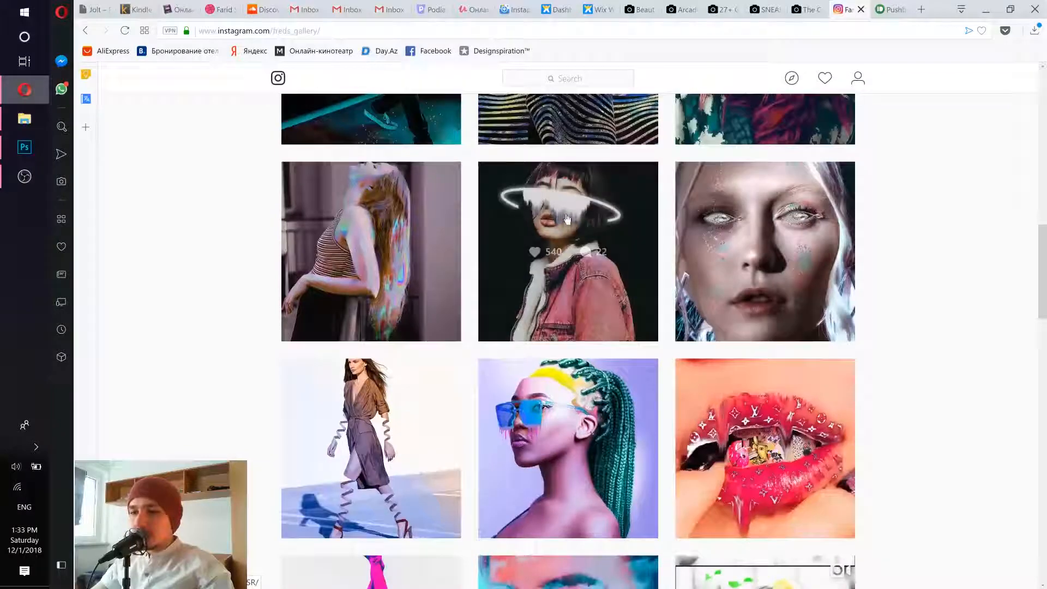
{"action": "left_click", "coordinate": [567, 219]}
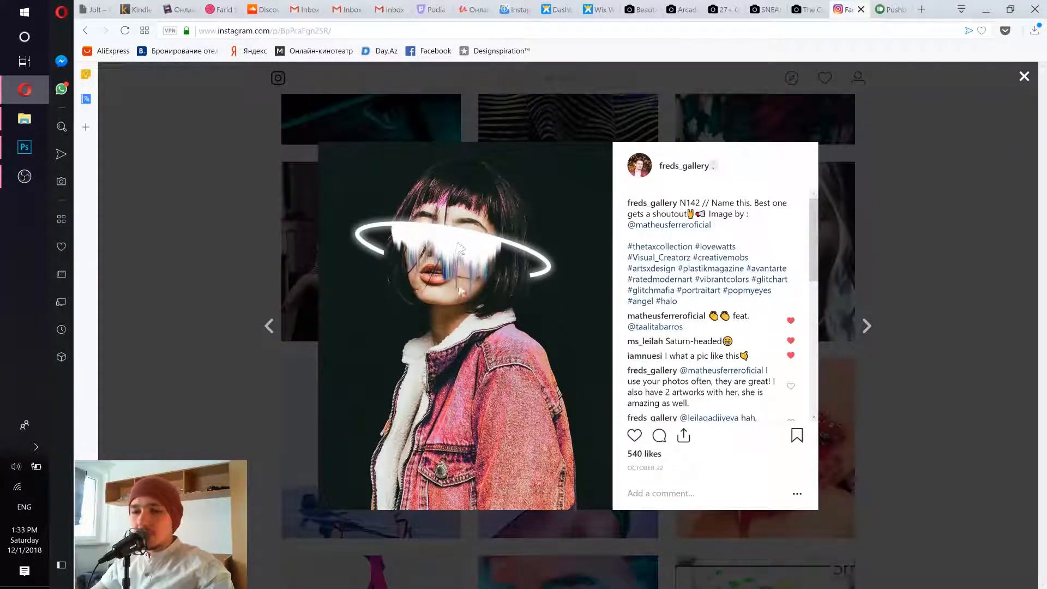
{"action": "left_click", "coordinate": [246, 226]}
- Switch back to Photoshop, hide Layer 1 and the masked photo copy, and add a new empty layer on top
{"action": "left_click", "coordinate": [31, 148]}
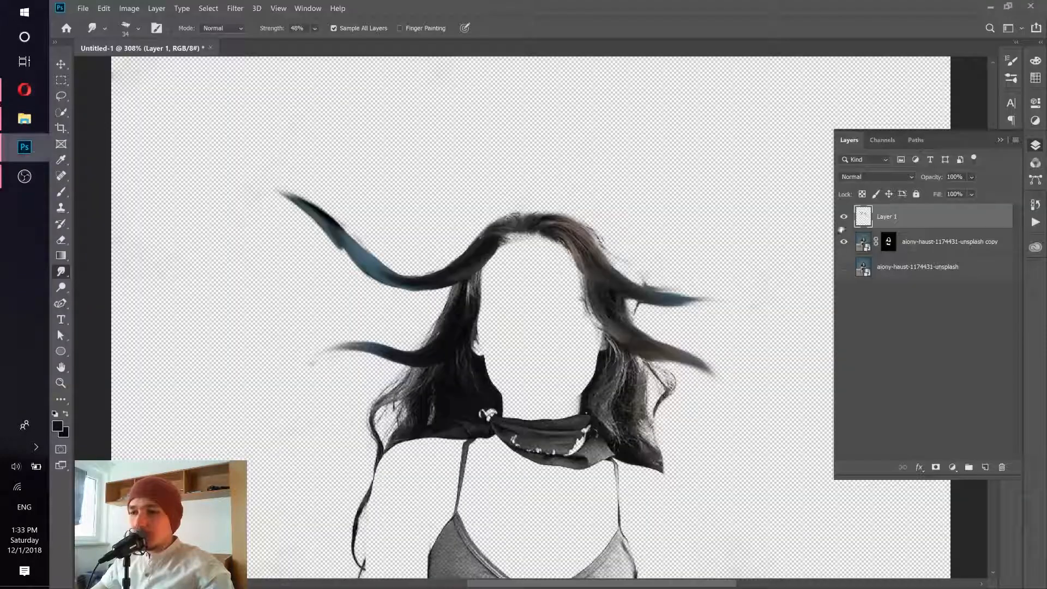
{"action": "left_click", "coordinate": [844, 242]}
{"action": "left_click", "coordinate": [985, 468]}
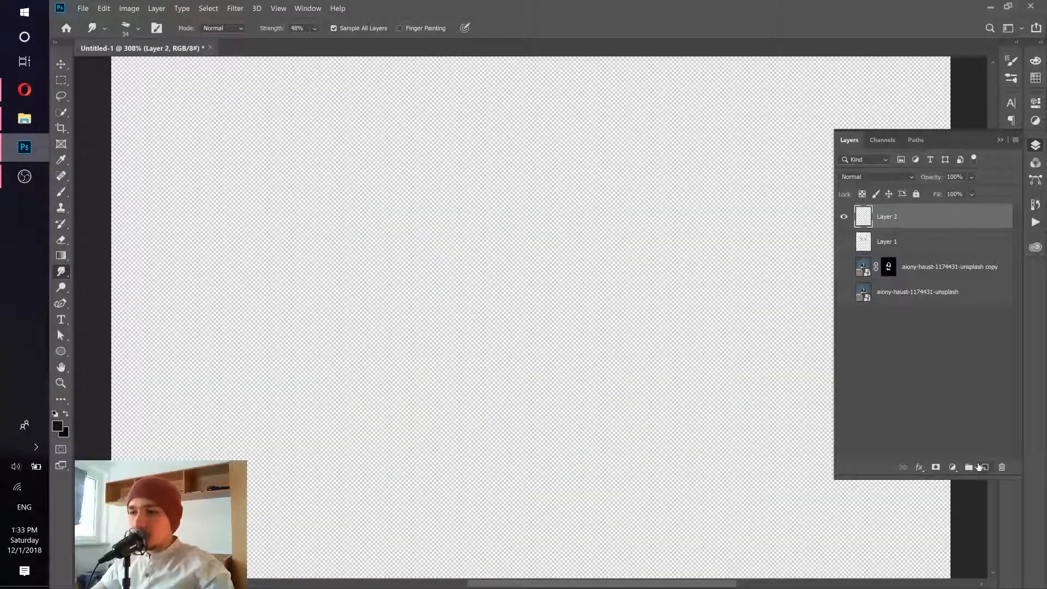
{"action": "left_click", "coordinate": [24, 90]}
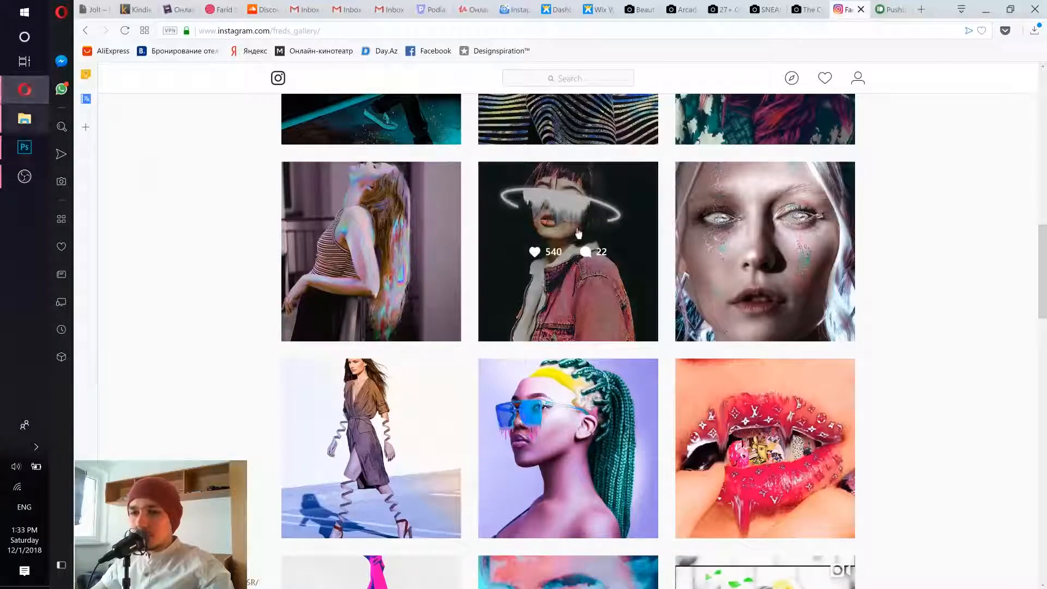
{"action": "left_click", "coordinate": [19, 149]}
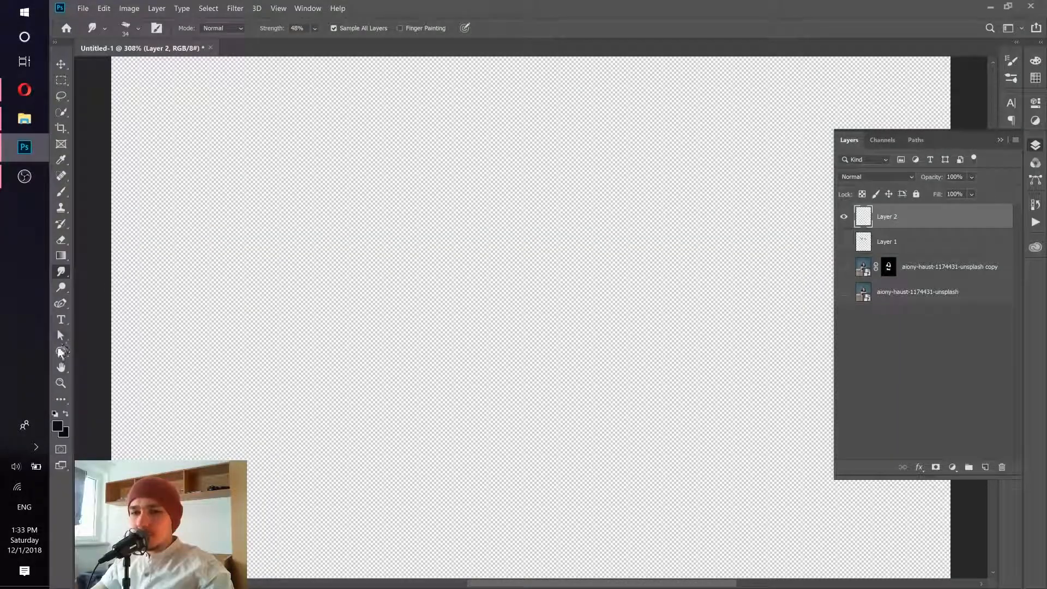
- Draw a horizontal rectangle shape about 179 by 28 px in the upper canvas, with a white fill and no stroke
{"action": "left_click_drag", "start_coordinate": [61, 352], "coordinate": [108, 355]}
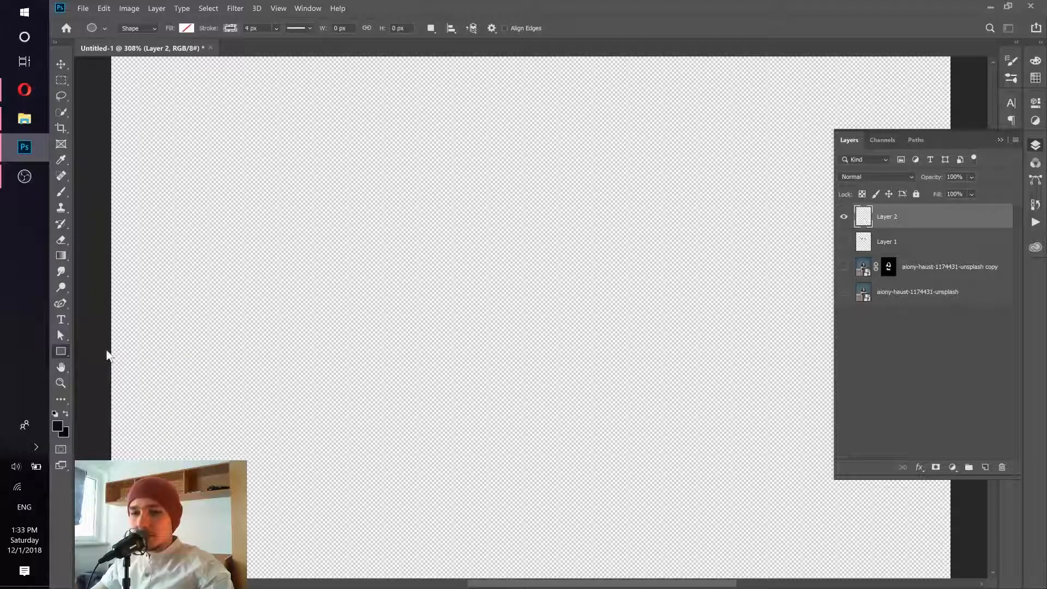
{"action": "left_click_drag", "start_coordinate": [353, 175], "coordinate": [502, 200]}
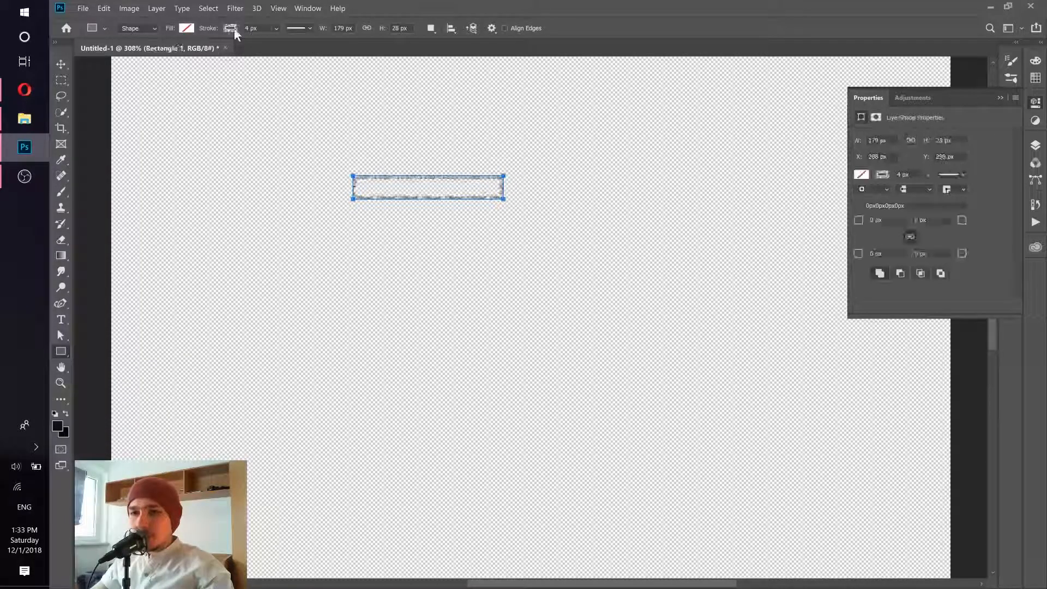
{"action": "left_click", "coordinate": [185, 30]}
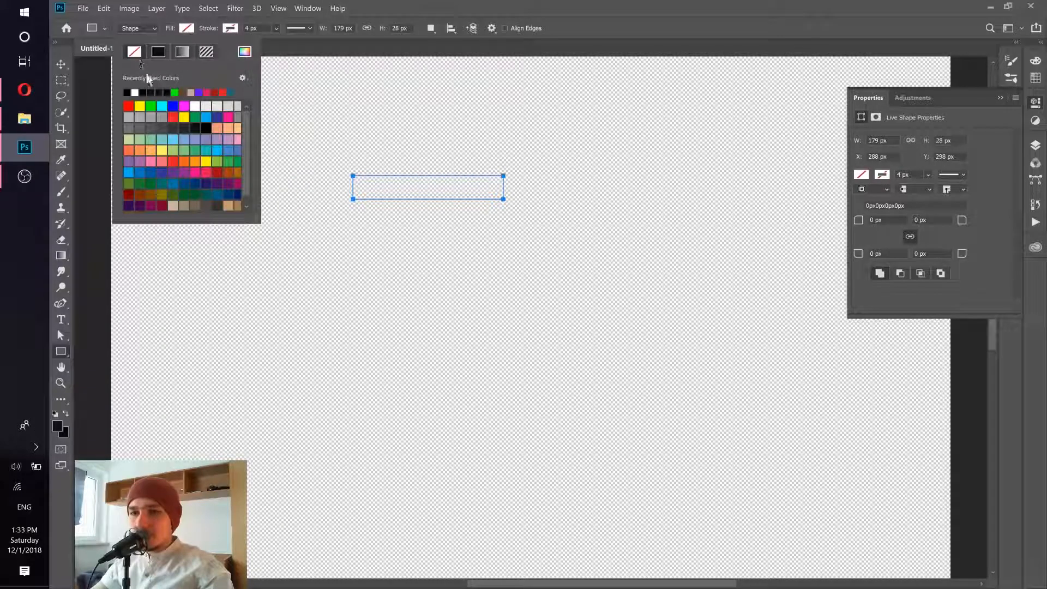
{"action": "left_click", "coordinate": [135, 91]}
{"action": "left_click", "coordinate": [606, 52]}
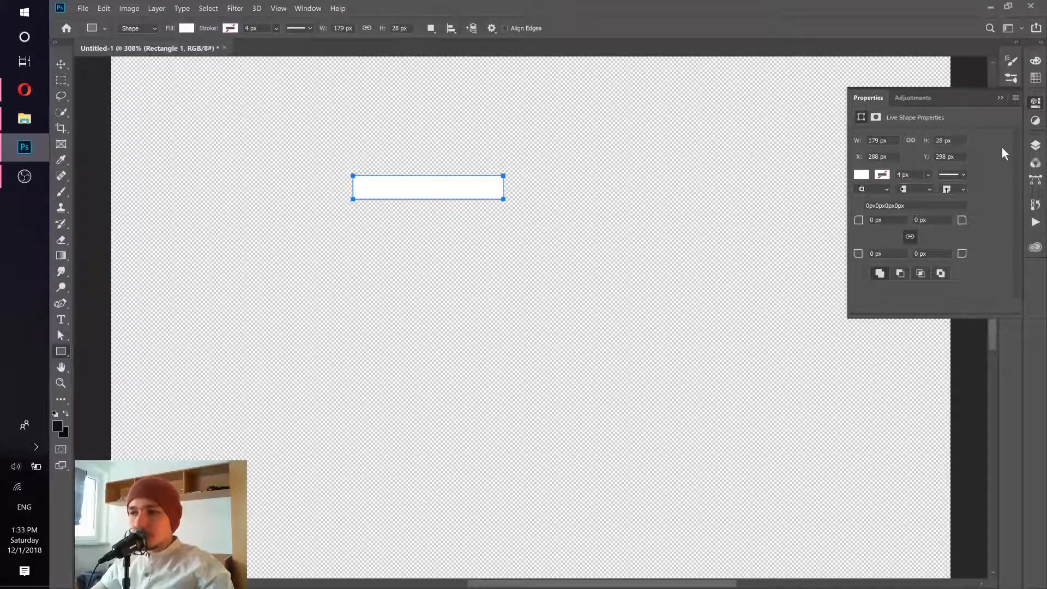
- Add a new layer above the rectangle and smudge its lower edge downward into drips with a 71 px brush at 48% strength
{"action": "left_click", "coordinate": [1035, 146]}
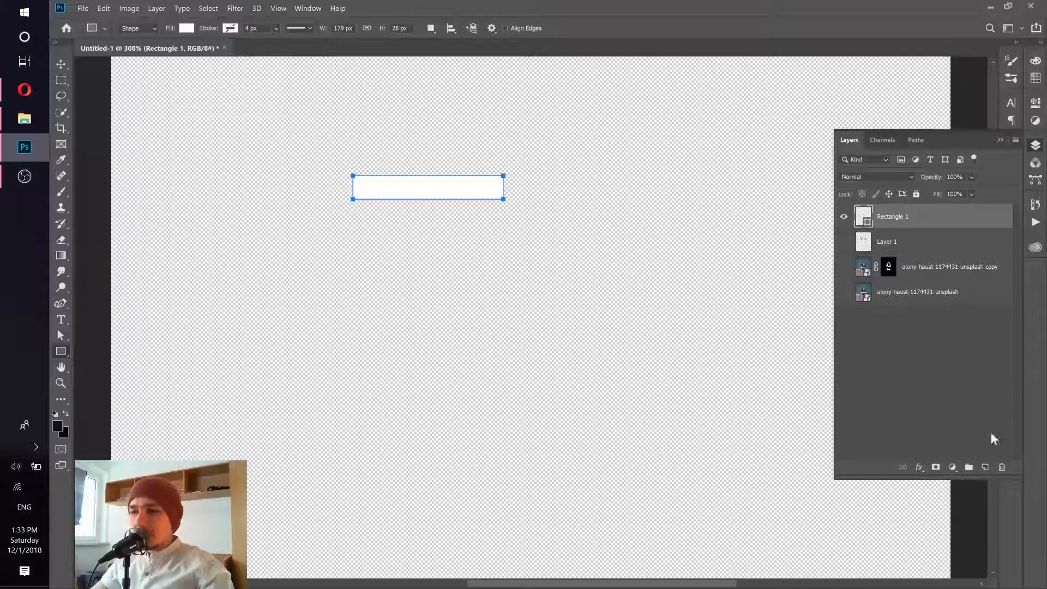
{"action": "left_click", "coordinate": [986, 468]}
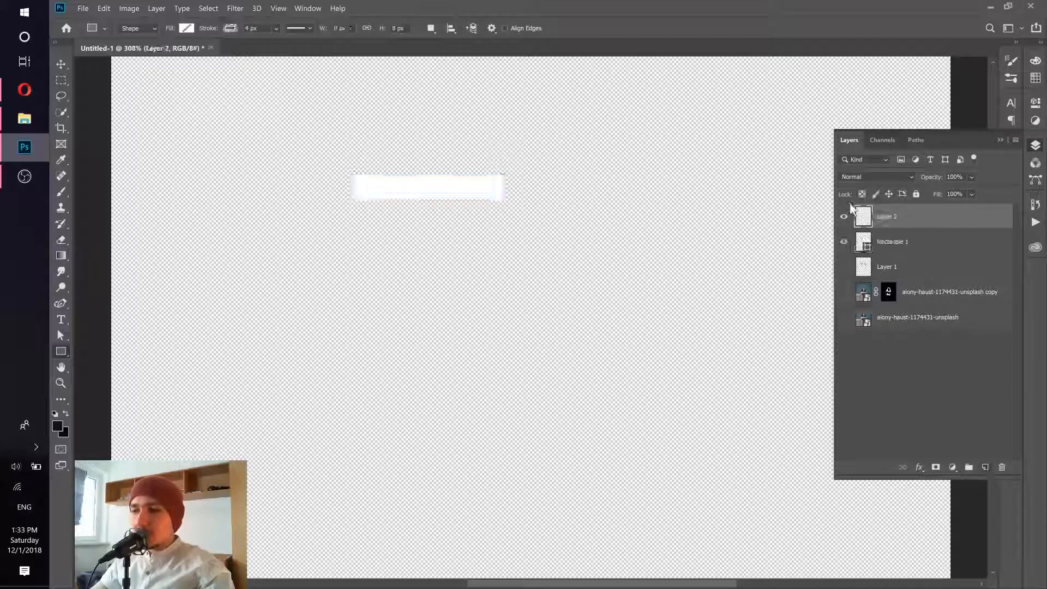
{"action": "left_click", "coordinate": [61, 273]}
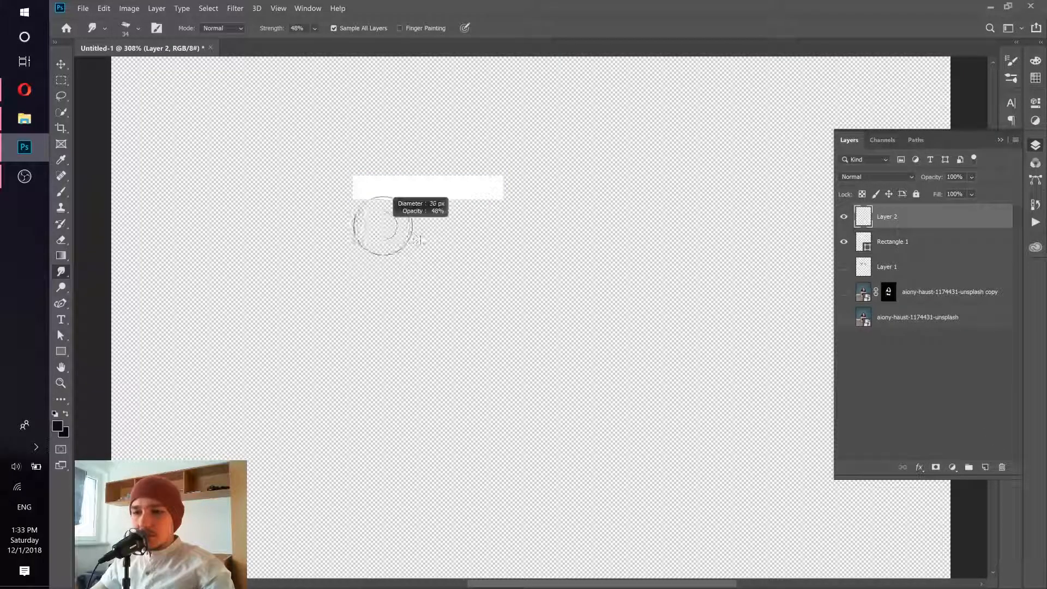
{"action": "mouse_move", "coordinate": [374, 227]}
{"action": "left_mouse_down"}
{"action": "mouse_move", "coordinate": [374, 199]}
{"action": "mouse_move", "coordinate": [379, 357]}
{"action": "left_mouse_up"}
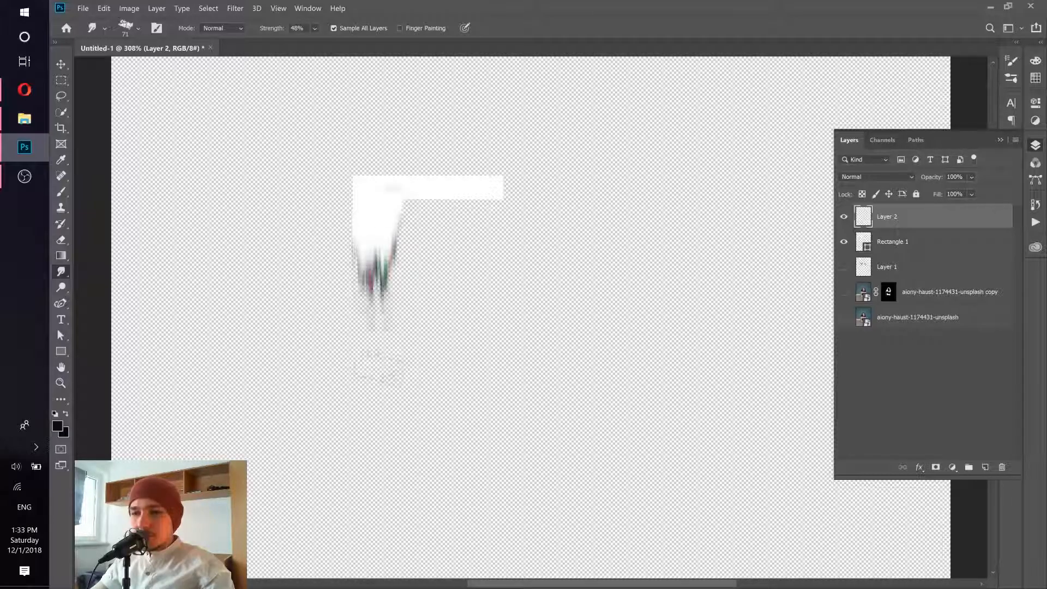
{"action": "mouse_move", "coordinate": [392, 196]}
{"action": "left_mouse_down"}
{"action": "mouse_move", "coordinate": [392, 289]}
{"action": "mouse_move", "coordinate": [409, 300]}
{"action": "left_mouse_up"}
{"action": "mouse_move", "coordinate": [429, 201]}
{"action": "left_mouse_down"}
{"action": "mouse_move", "coordinate": [426, 292]}
{"action": "mouse_move", "coordinate": [429, 284]}
{"action": "left_mouse_up"}
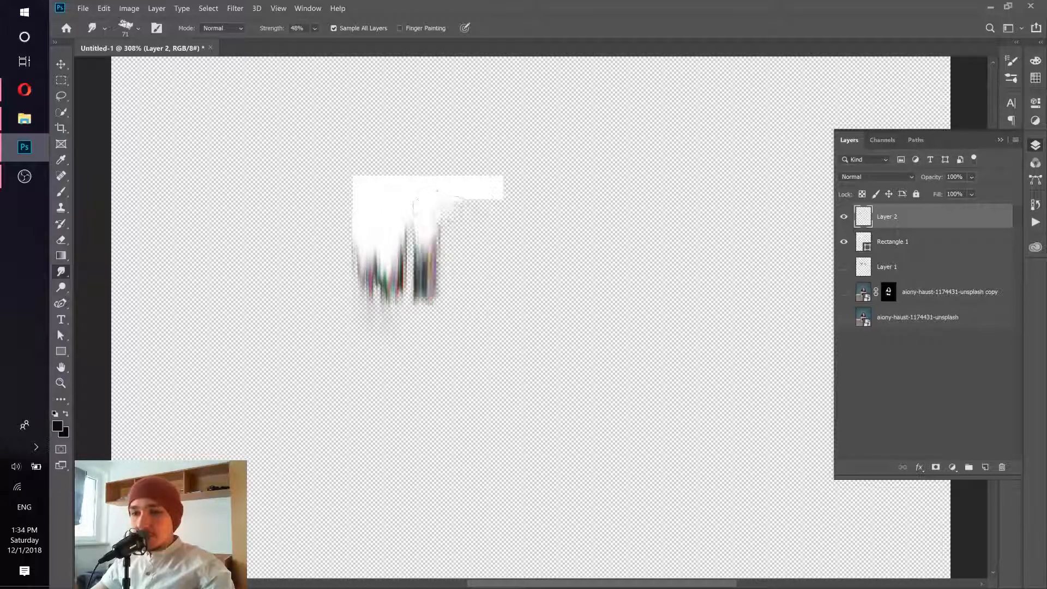
{"action": "mouse_move", "coordinate": [459, 198]}
{"action": "left_mouse_down"}
{"action": "mouse_move", "coordinate": [458, 259]}
{"action": "mouse_move", "coordinate": [481, 208]}
{"action": "mouse_move", "coordinate": [478, 297]}
{"action": "mouse_move", "coordinate": [429, 302]}
{"action": "mouse_move", "coordinate": [420, 313]}
{"action": "left_mouse_up"}
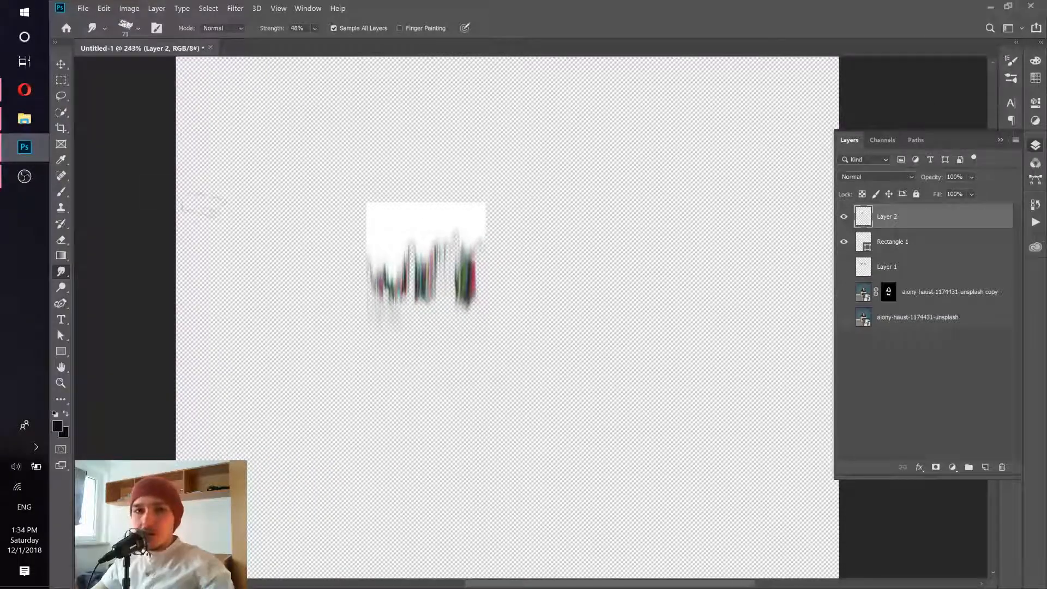
- Switch to the Opera browser and look through the Instagram gallery for more artworks made with the smudge effect
{"action": "left_click", "coordinate": [24, 90]}
{"action": "scroll", "coordinate": [375, 355], "scroll_direction": "down", "scroll_amount": 6}
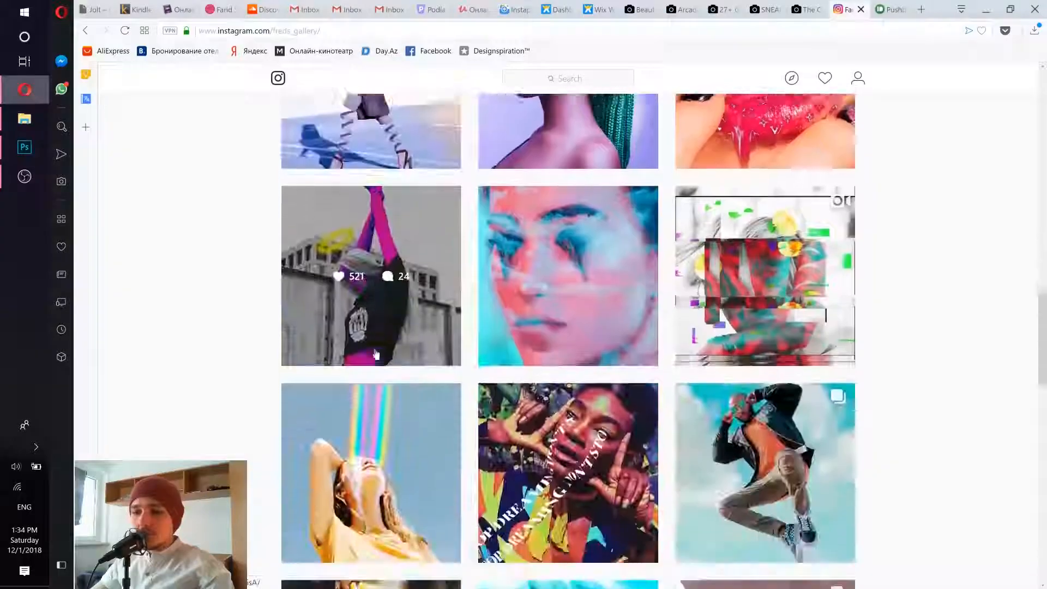
{"action": "scroll", "coordinate": [376, 355], "scroll_direction": "up", "scroll_amount": 10}
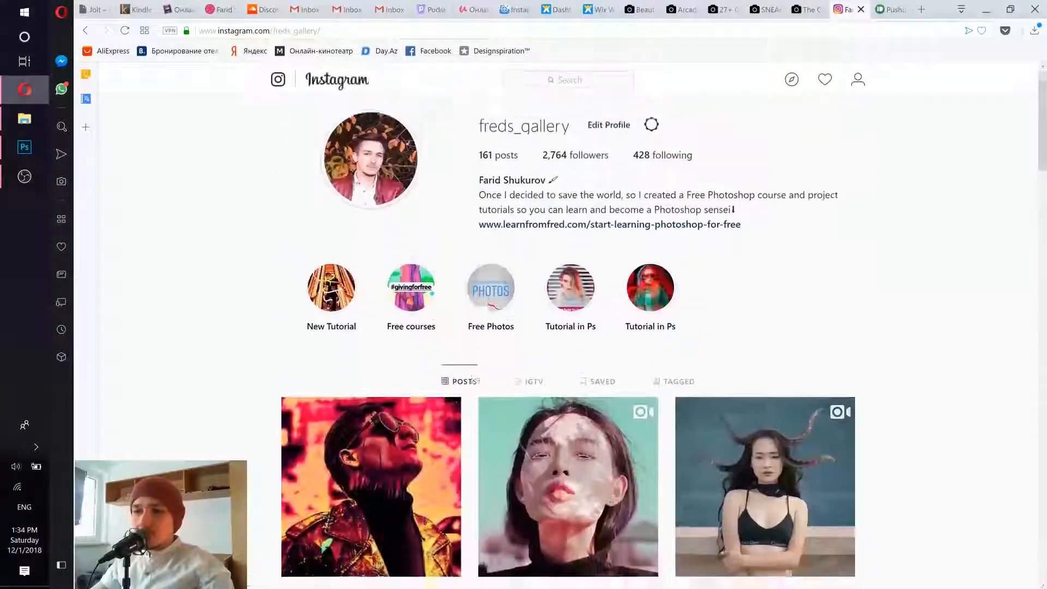
{"action": "scroll", "coordinate": [622, 210], "scroll_direction": "down", "scroll_amount": 5}
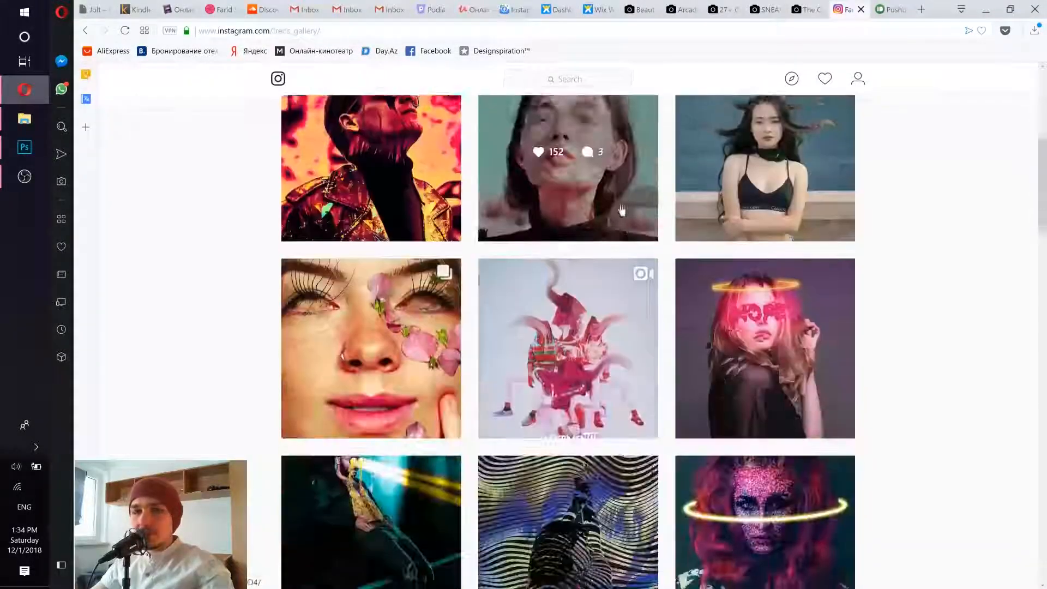
{"action": "scroll", "coordinate": [622, 210], "scroll_direction": "down", "scroll_amount": 4}
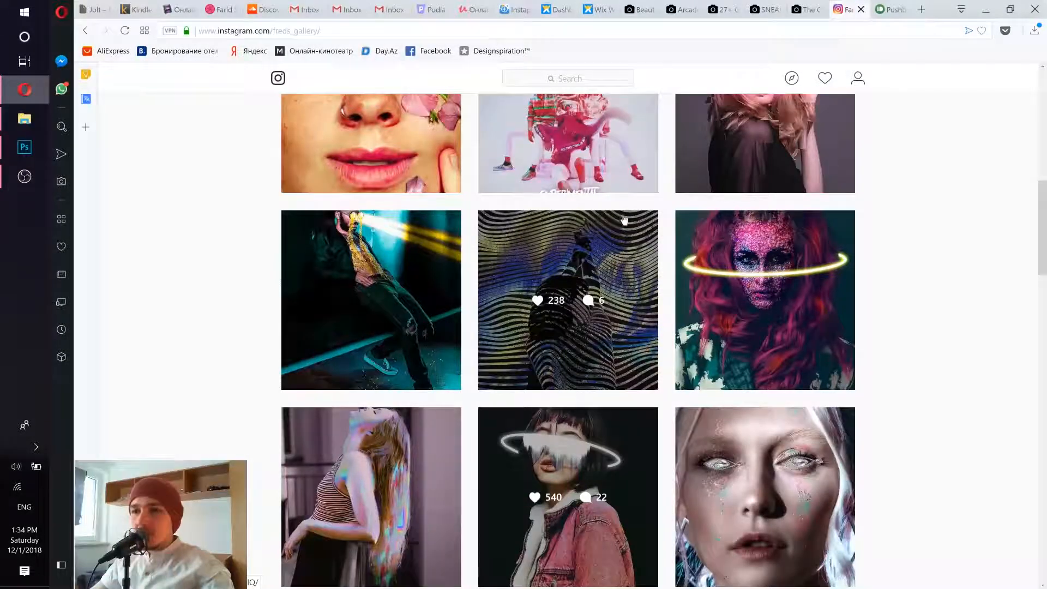